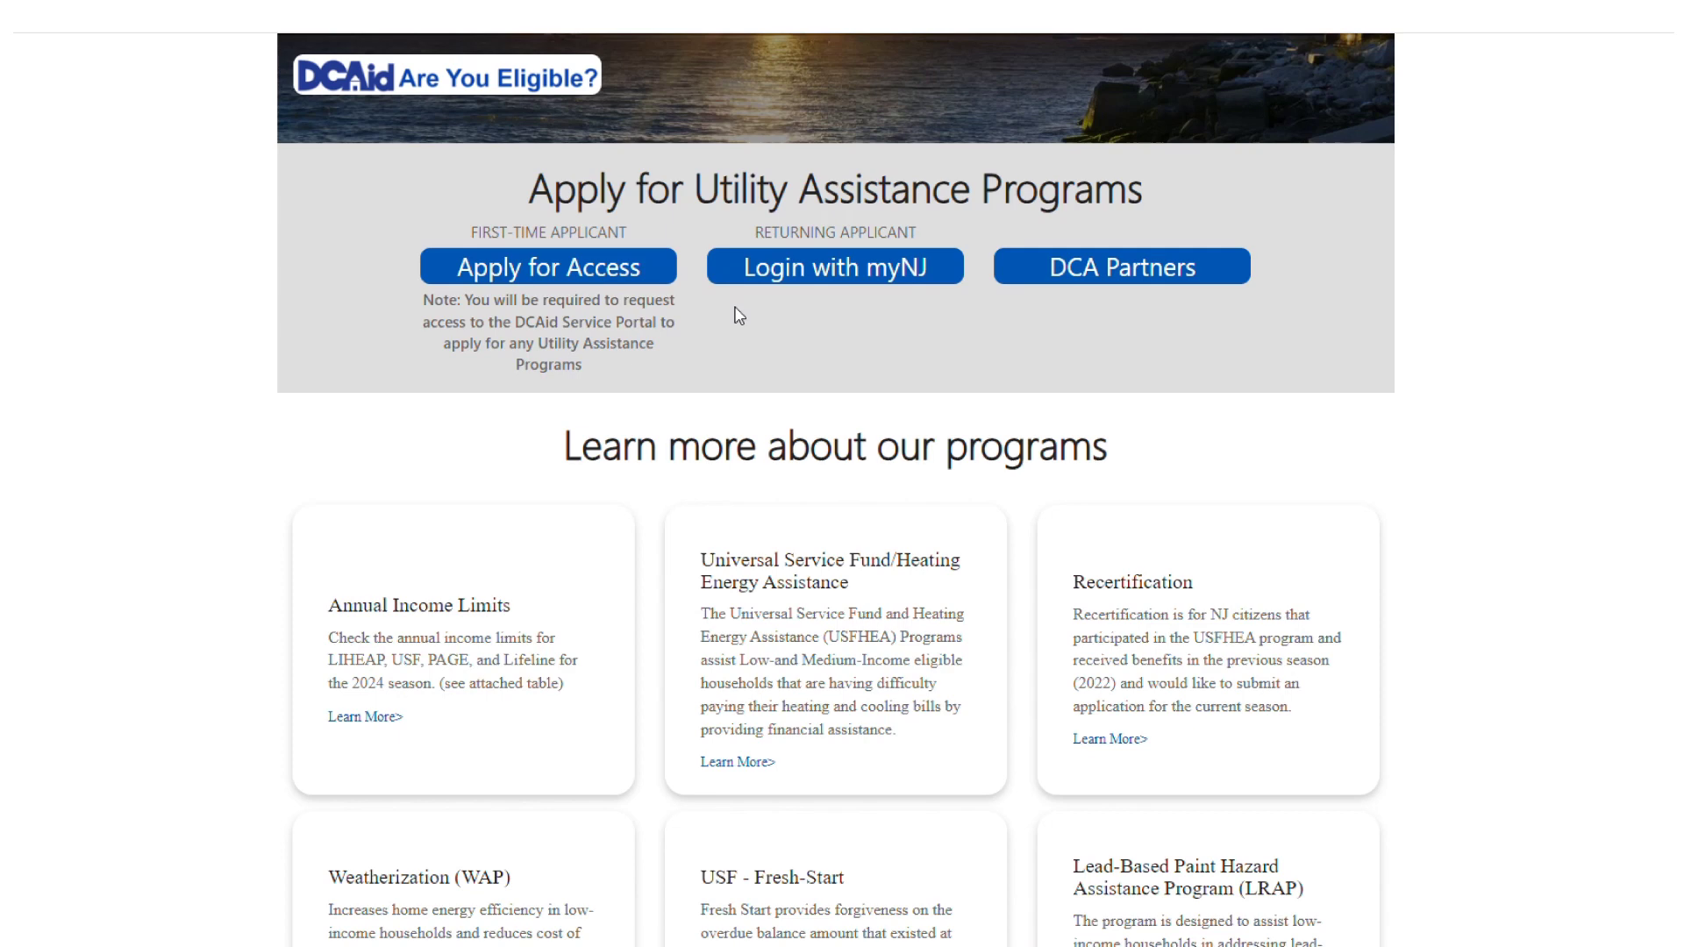
Step: Look through the assistance program overview on the home page and open the Lead Assistance Agency Contact List
{"action": "scroll", "coordinate": [731, 313], "scroll_direction": "down", "scroll_amount": 3}
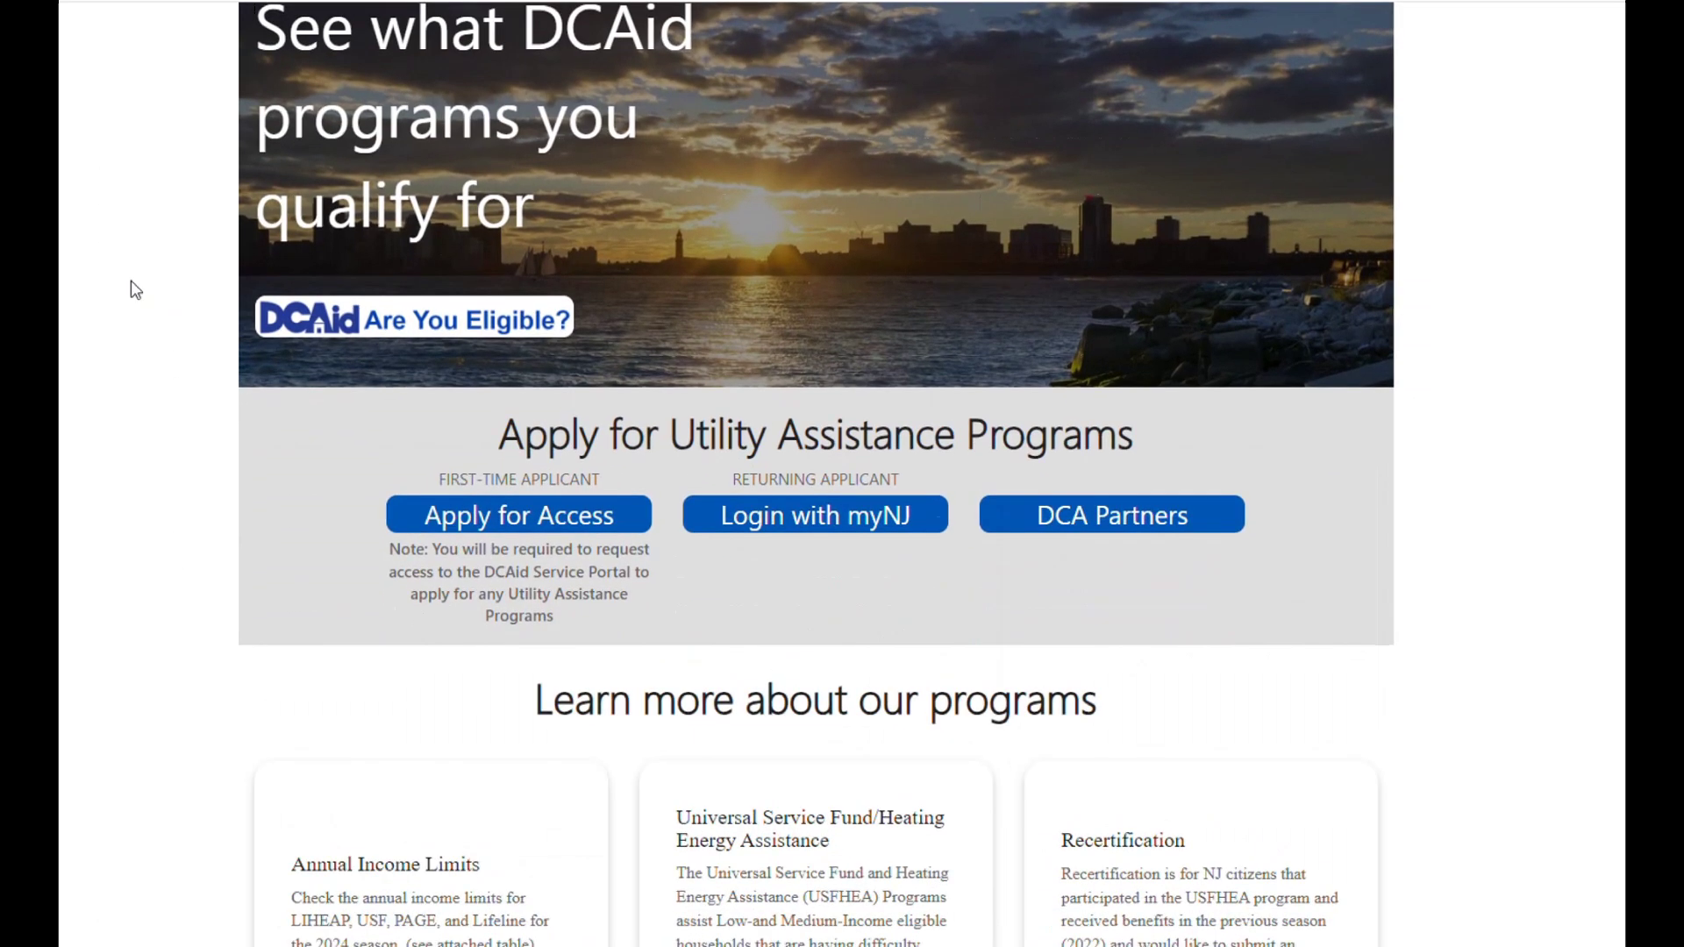
{"action": "scroll", "coordinate": [130, 281], "scroll_direction": "down", "scroll_amount": 3}
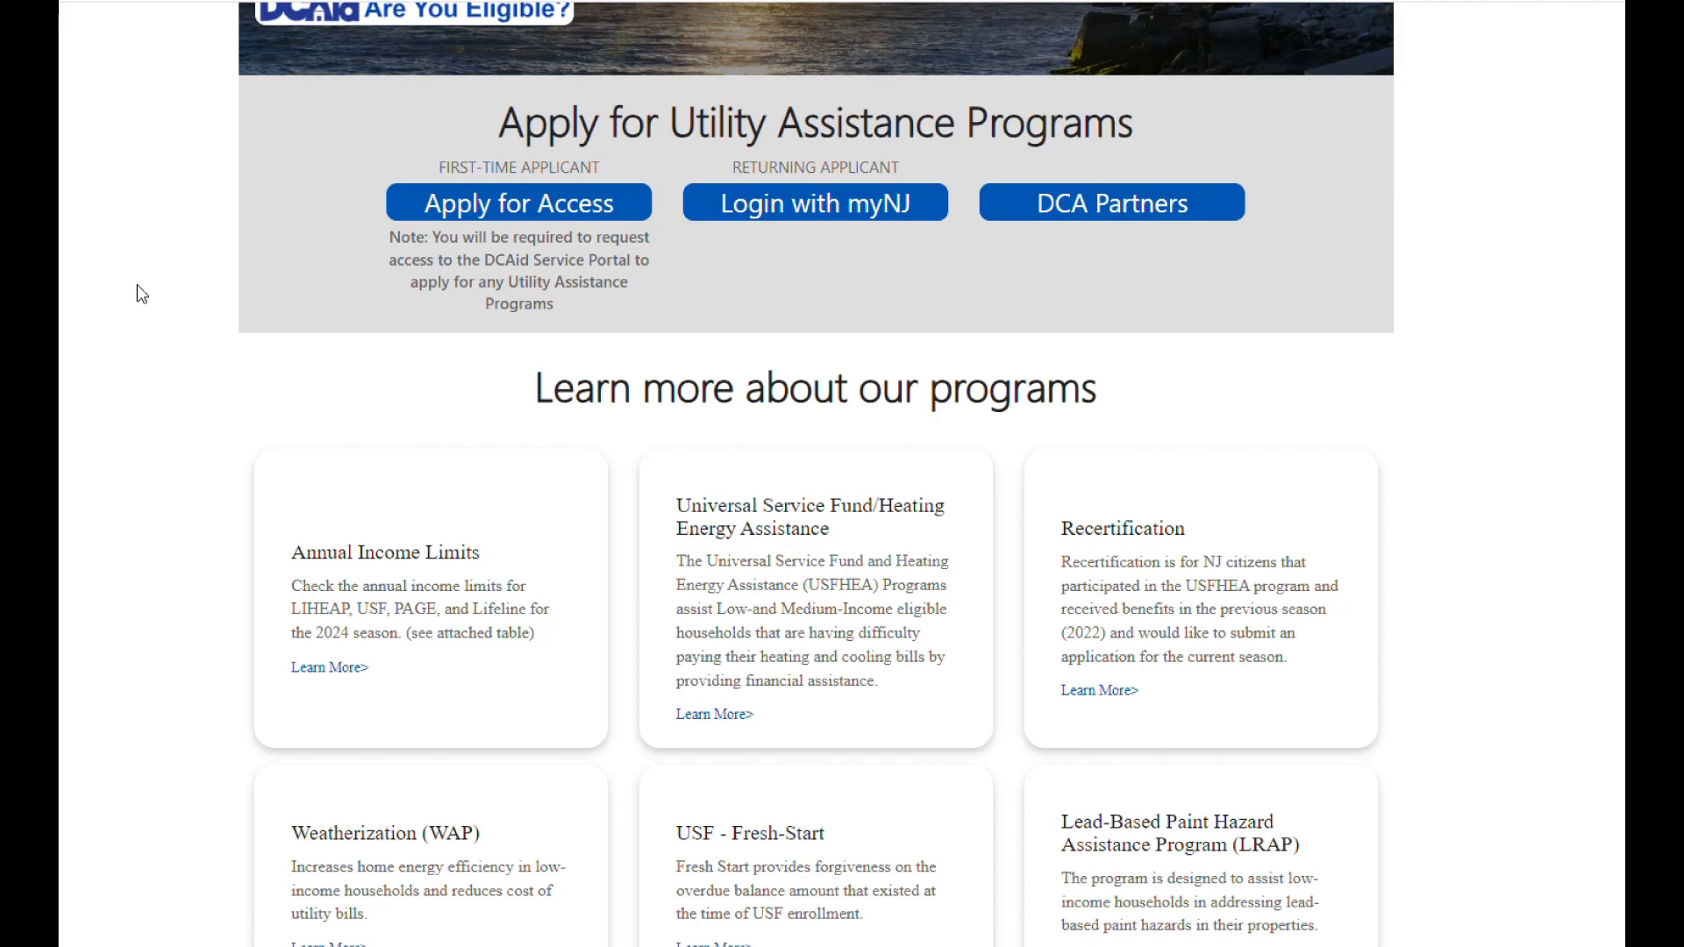
{"action": "scroll", "coordinate": [137, 285], "scroll_direction": "down", "scroll_amount": 8}
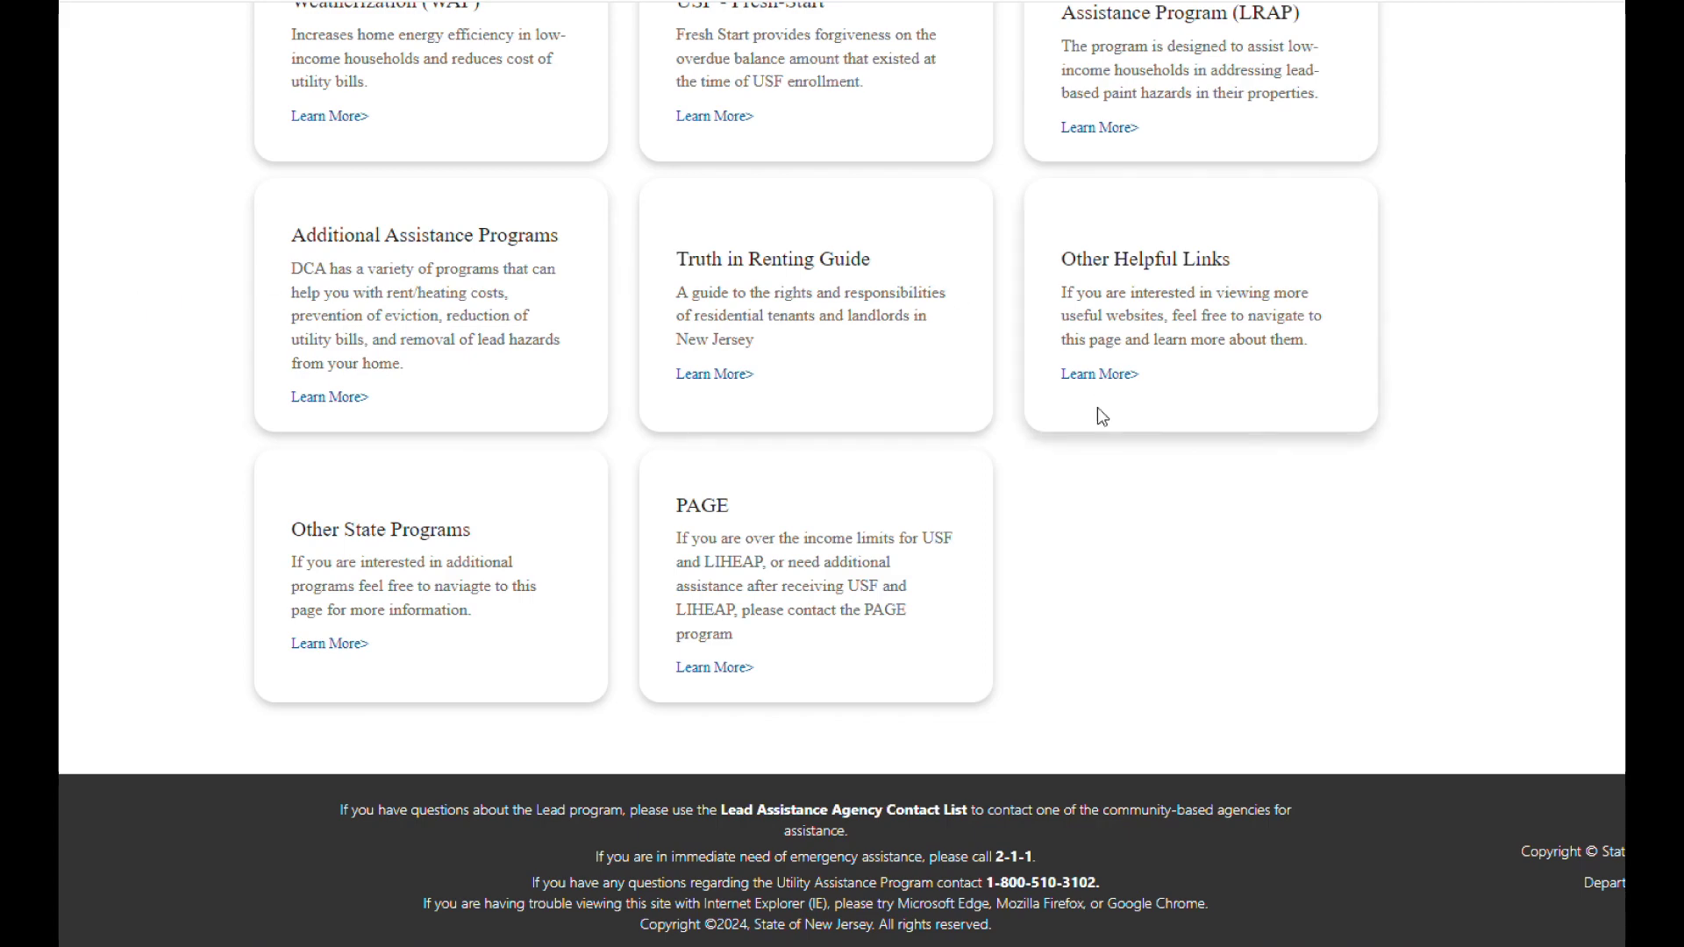
{"action": "left_click", "coordinate": [891, 812]}
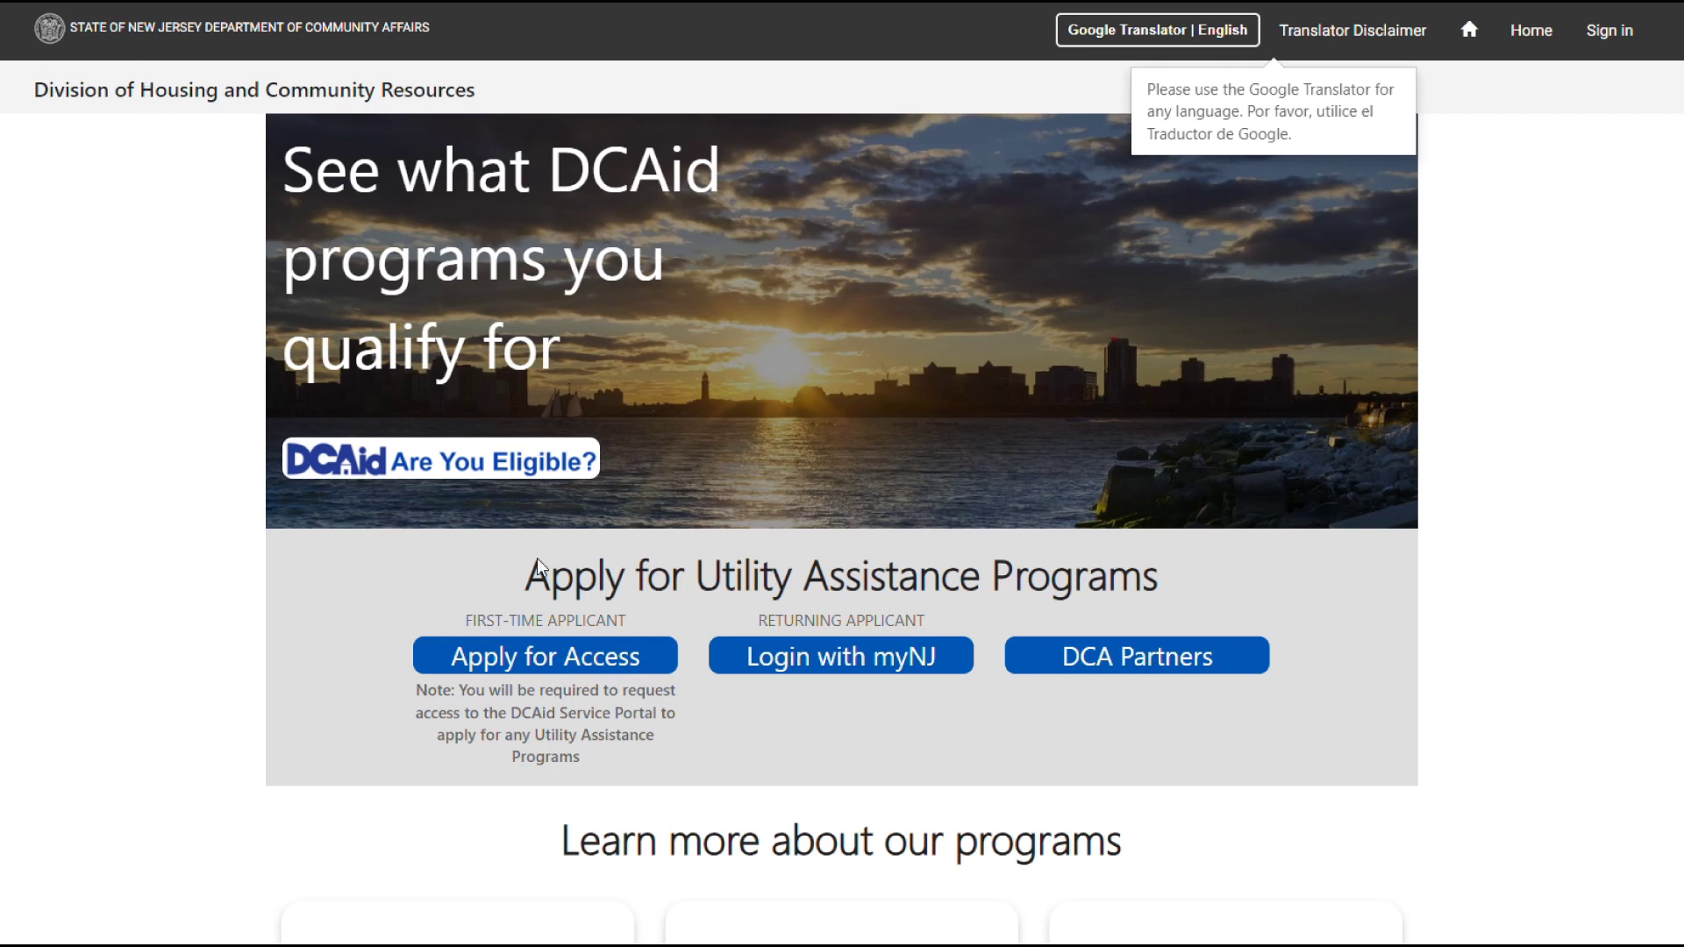
Step: Open the first-time applicant access request and go through its first name, last name, email and confirm email fields
{"action": "left_click", "coordinate": [501, 661]}
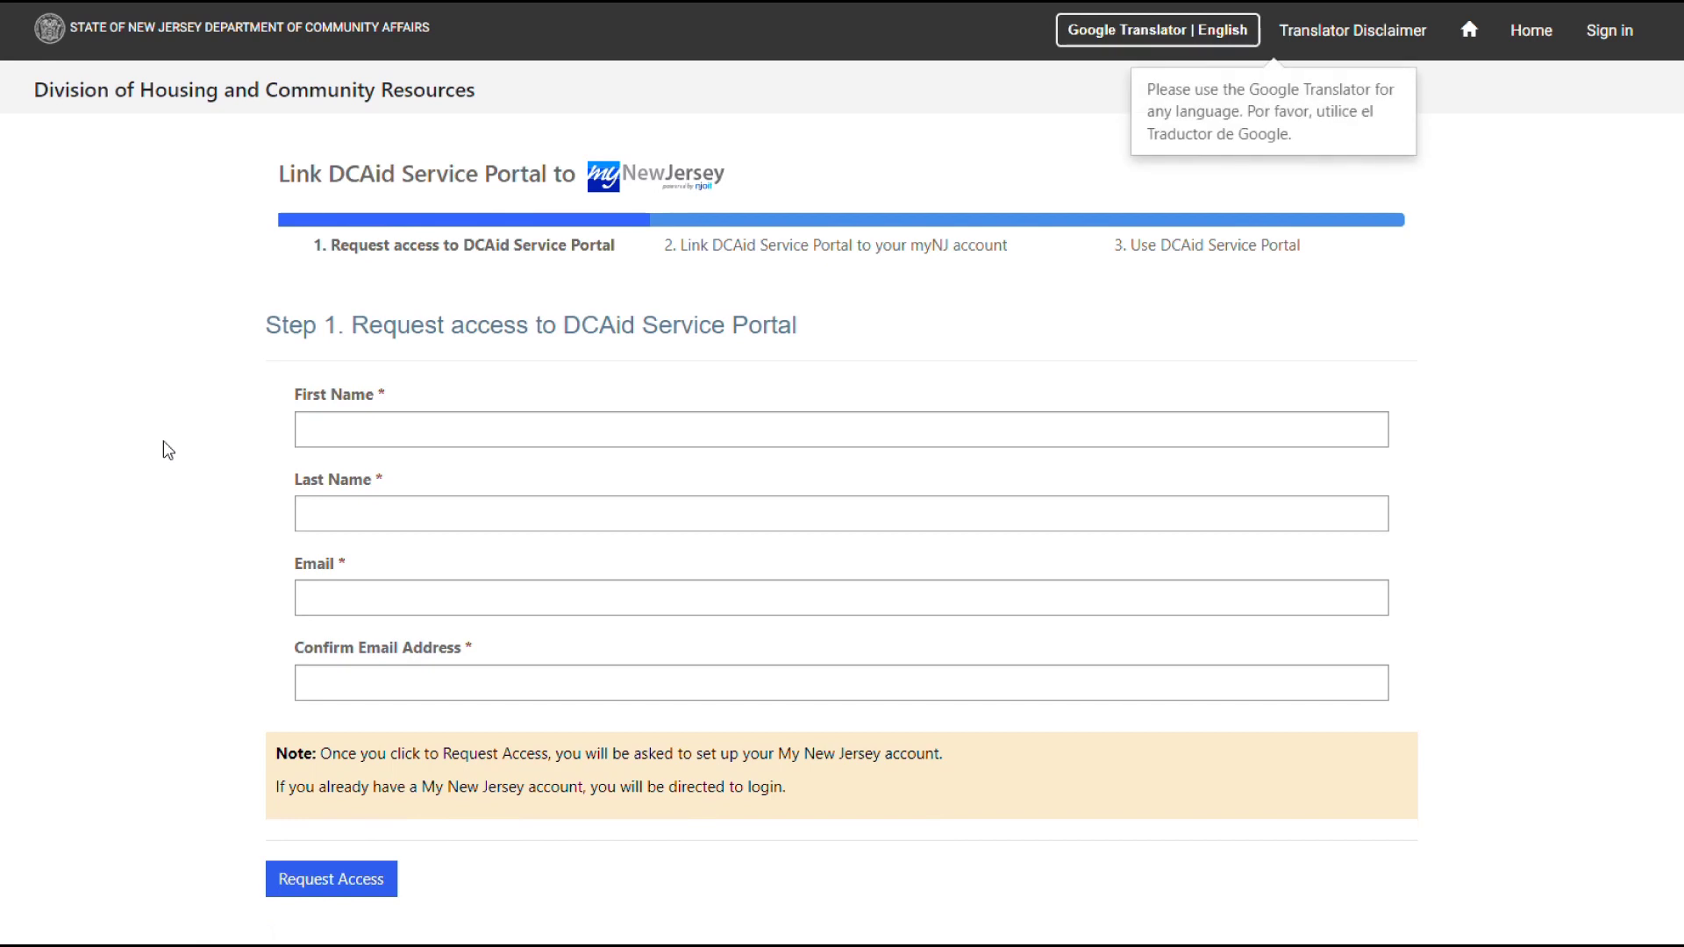
{"action": "left_click", "coordinate": [408, 432]}
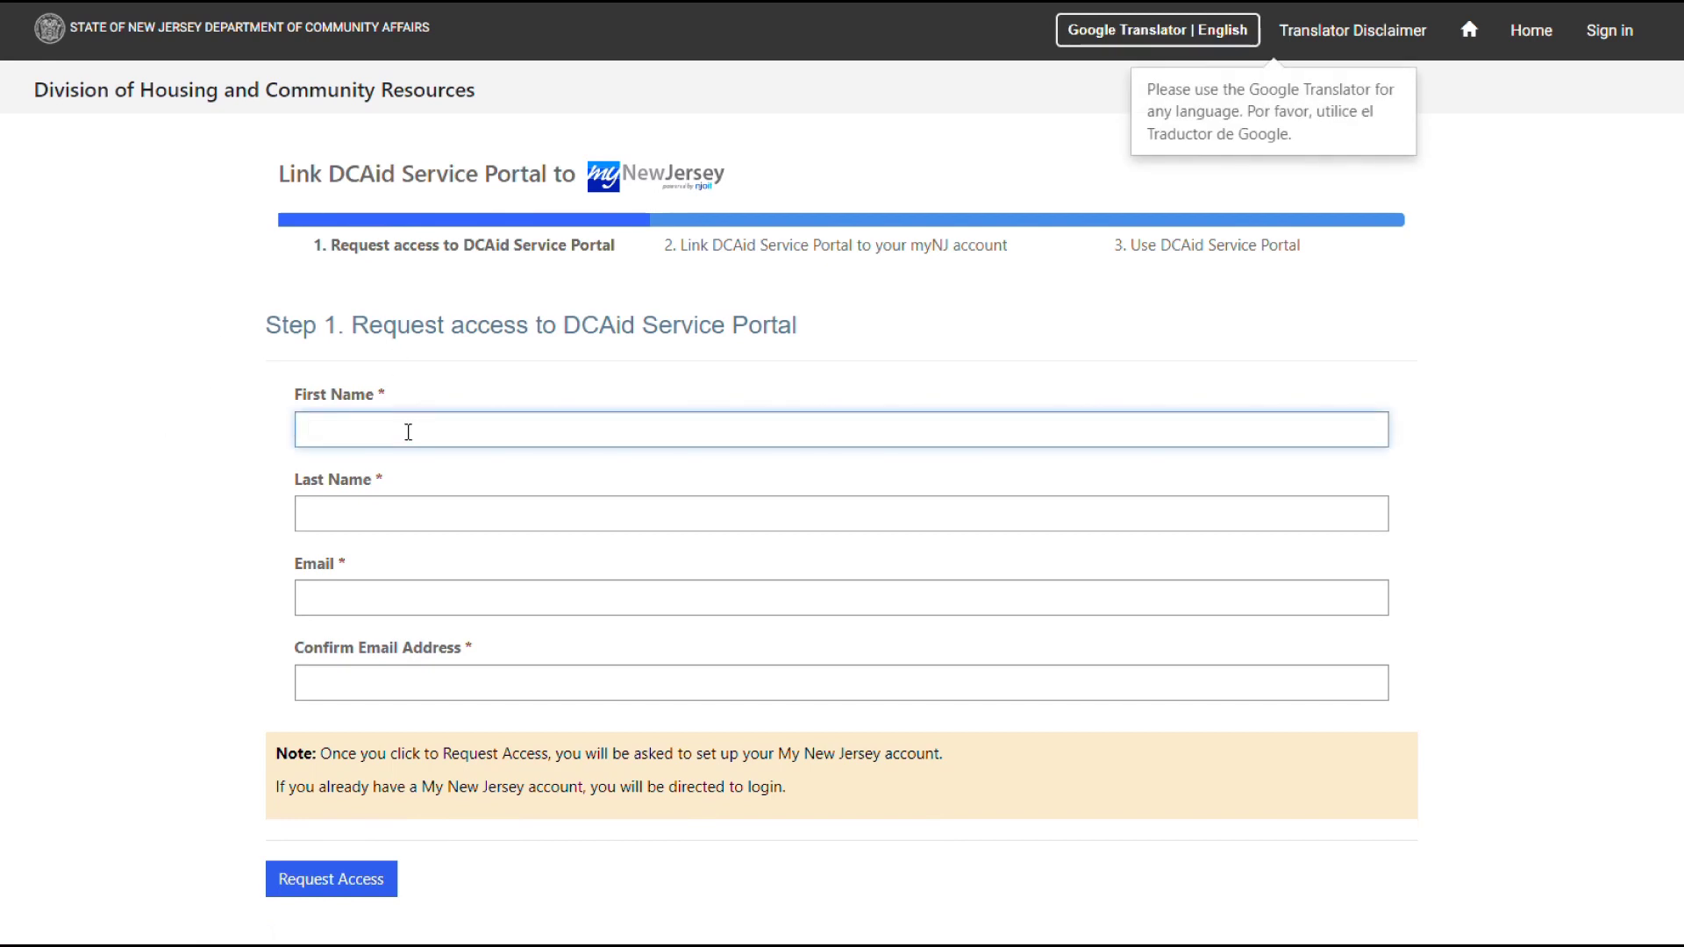
{"action": "left_click", "coordinate": [382, 514]}
{"action": "left_click", "coordinate": [366, 605]}
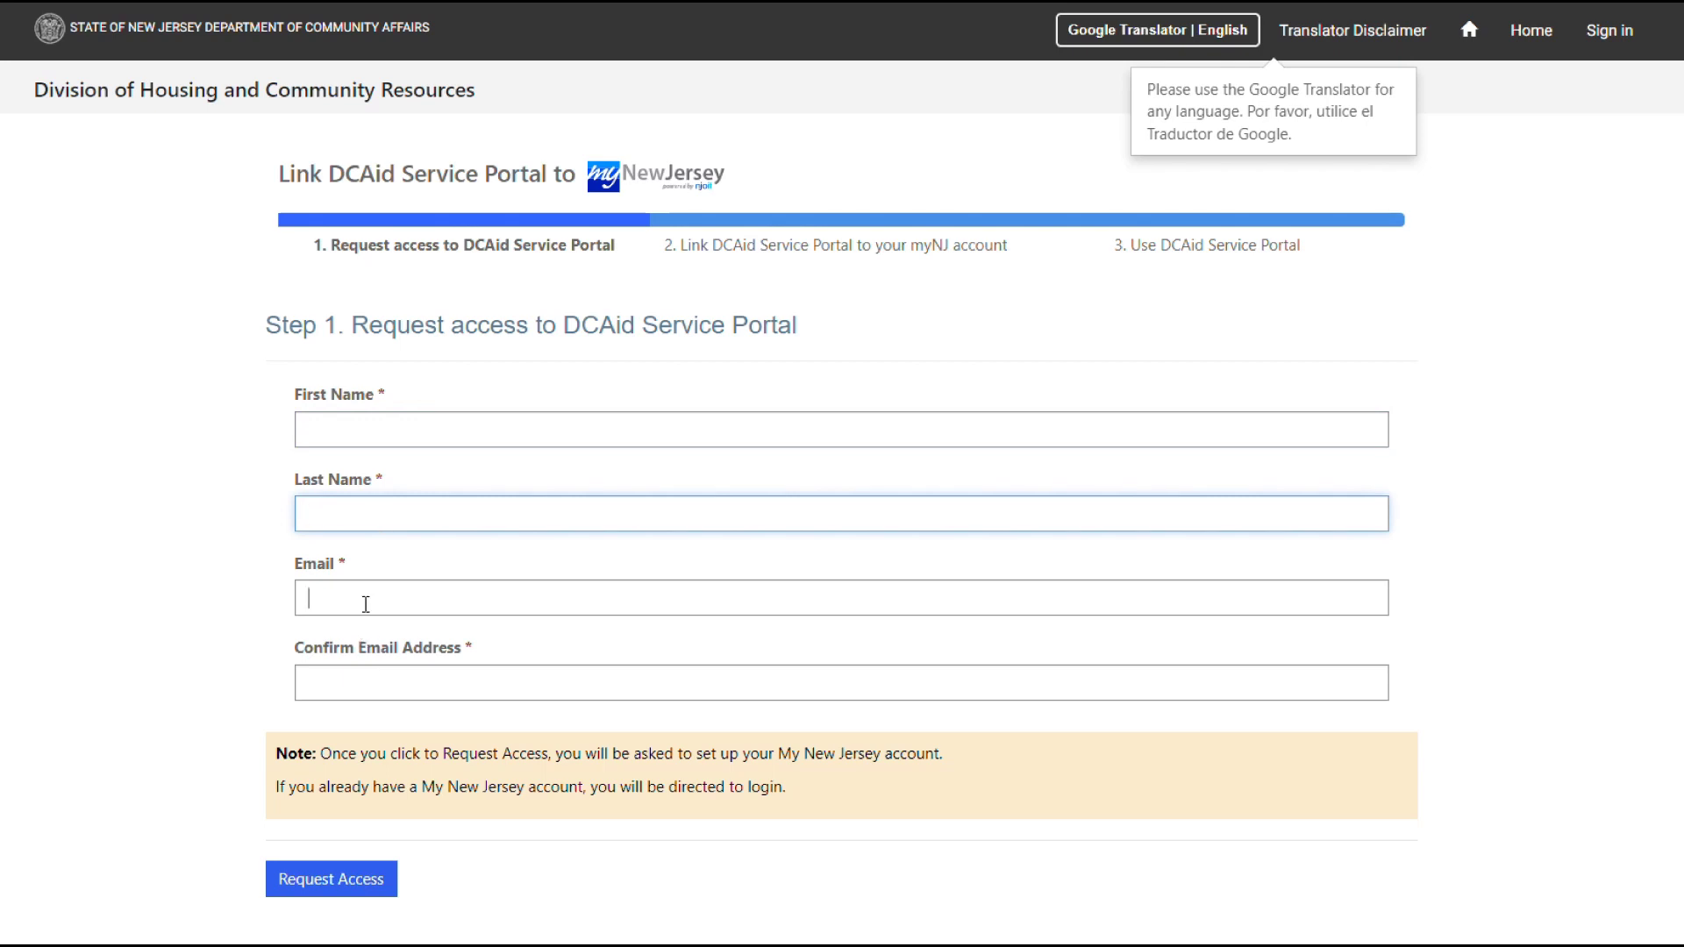
{"action": "left_click", "coordinate": [354, 692]}
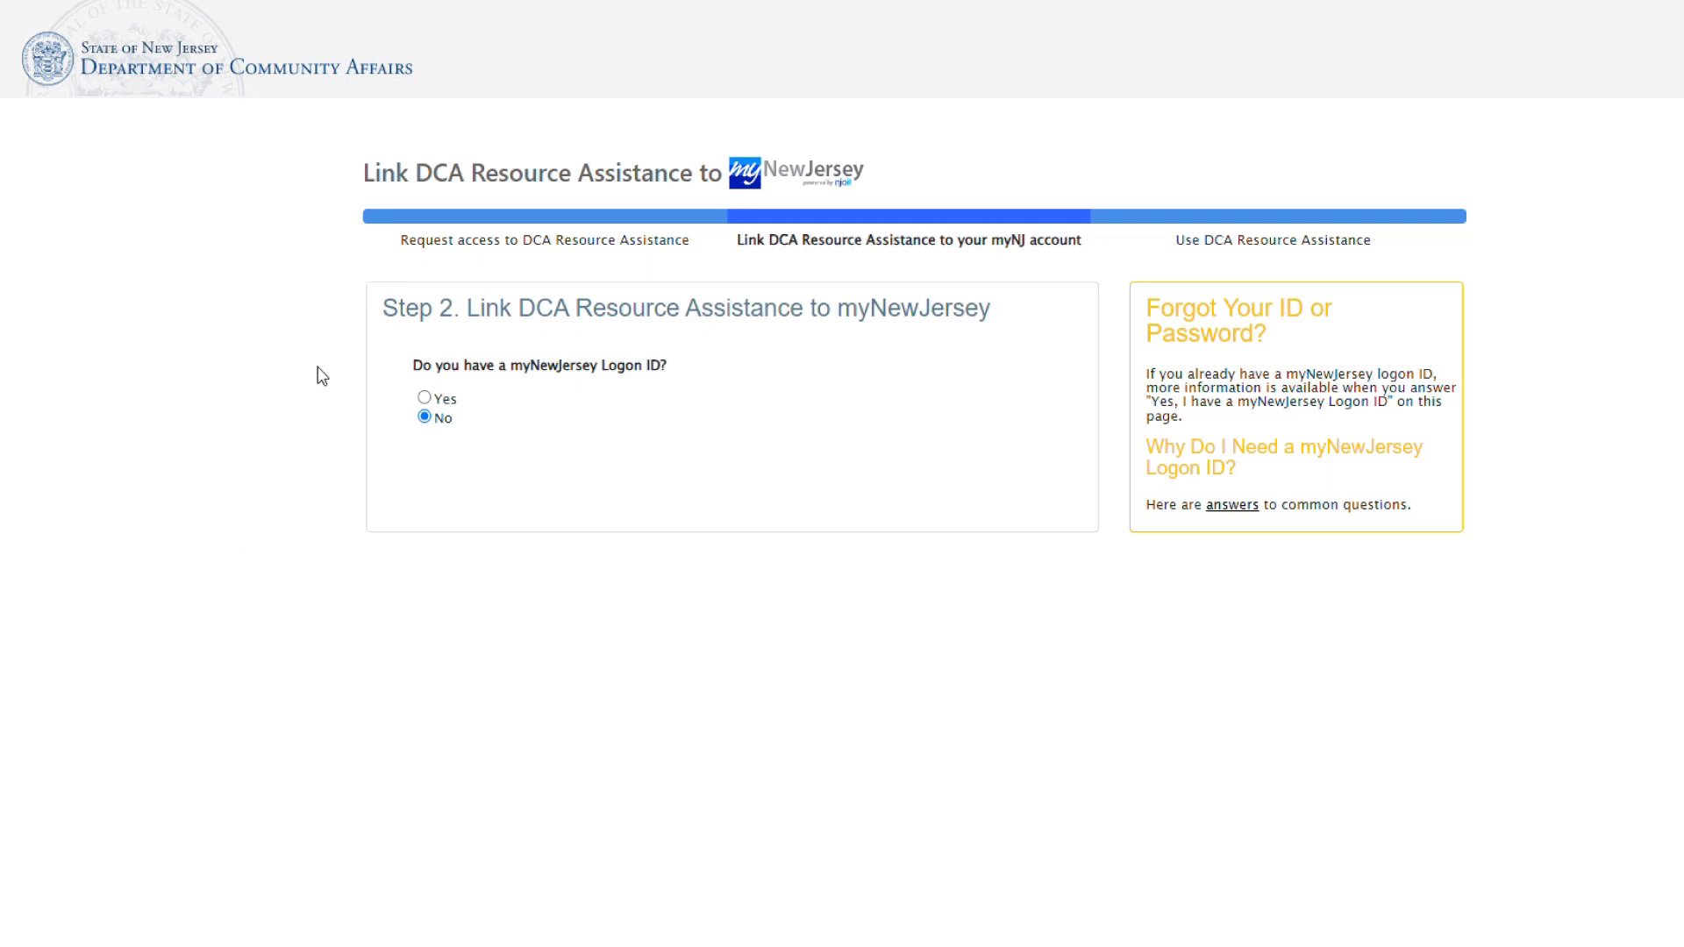
Step: Answer No to having a myNewJersey Logon ID, review the new account fields and continue with the account linking
{"action": "left_click", "coordinate": [423, 398]}
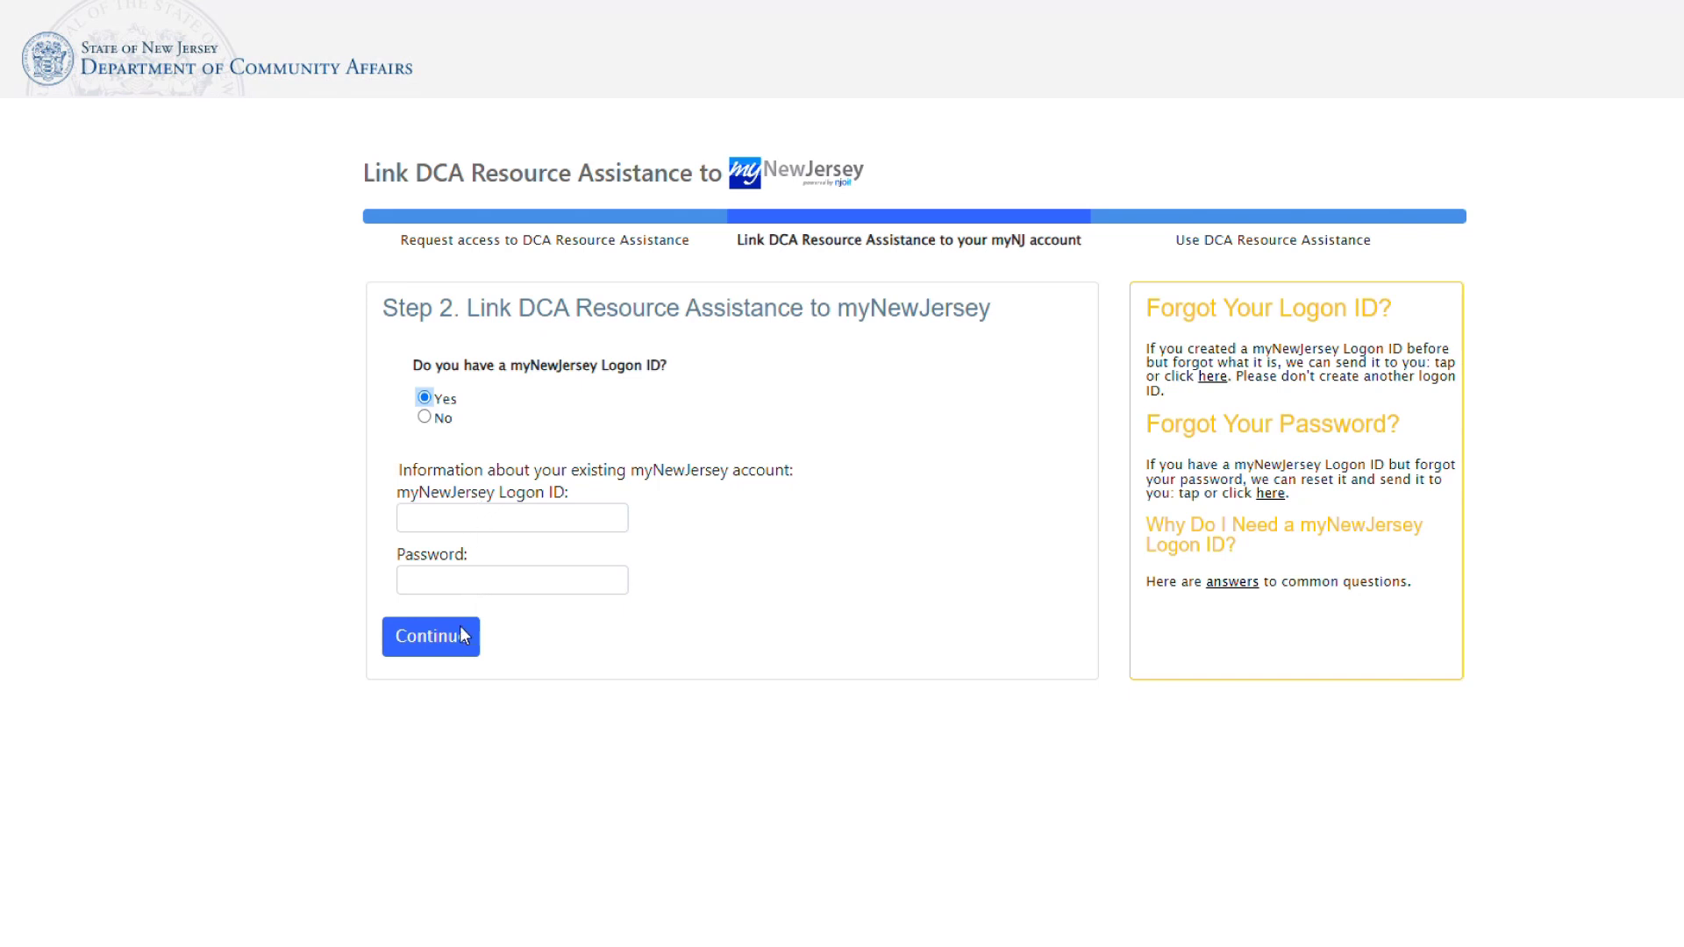
{"action": "left_click", "coordinate": [426, 418]}
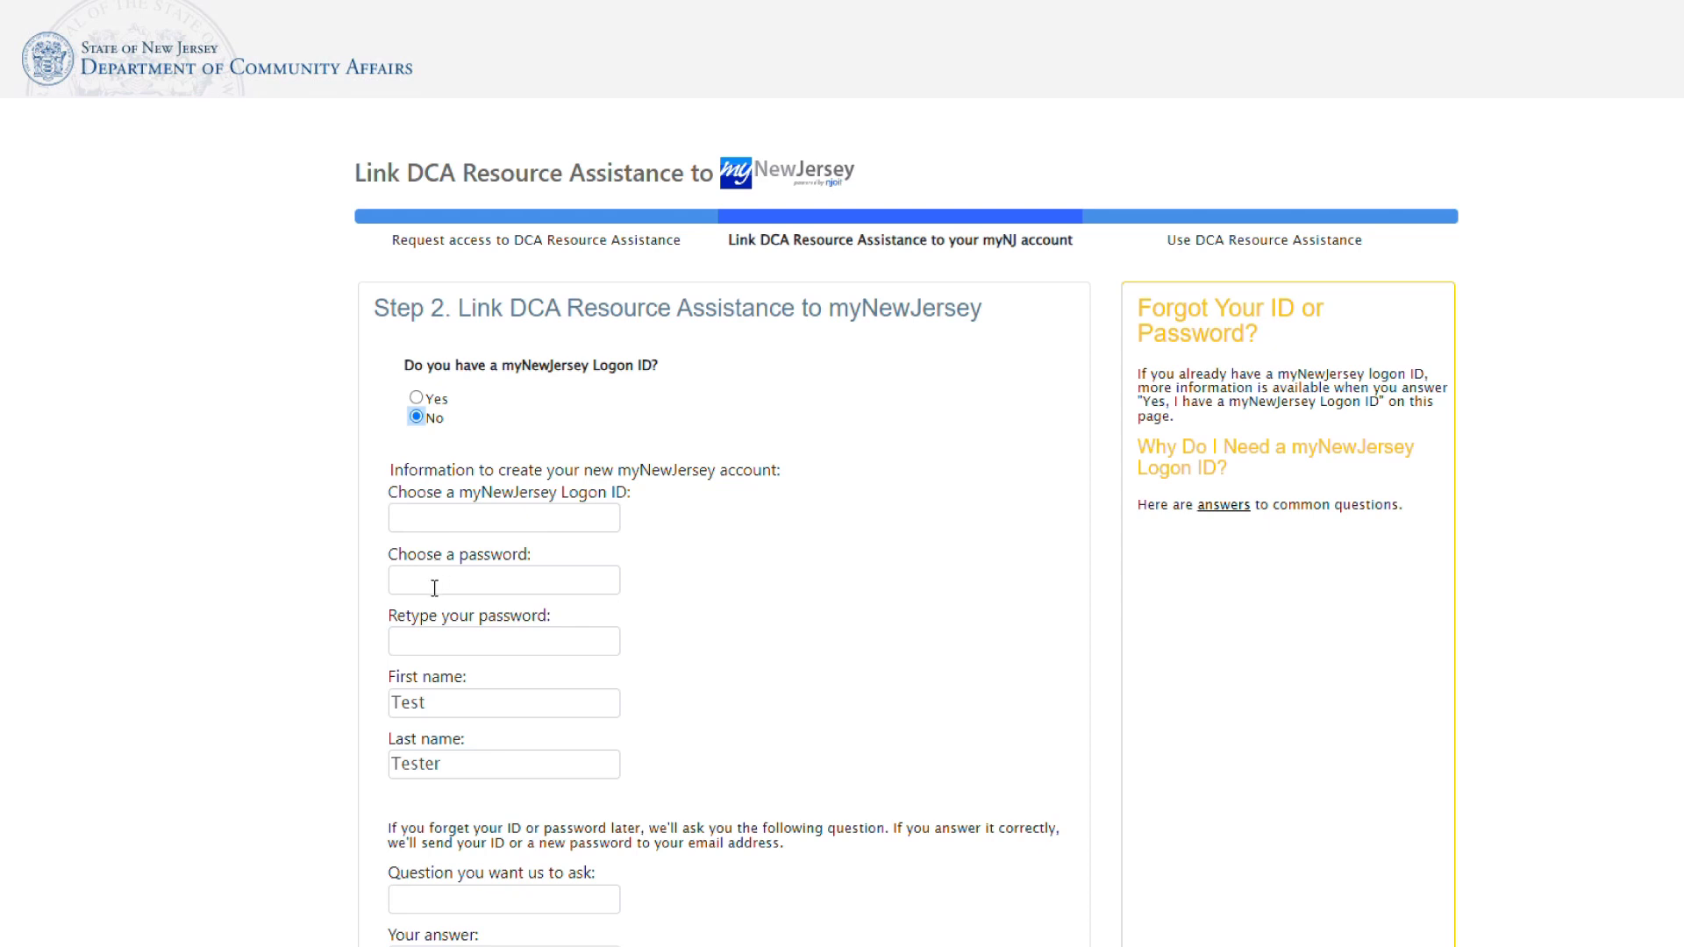
{"action": "scroll", "coordinate": [437, 583], "scroll_direction": "down", "scroll_amount": 2}
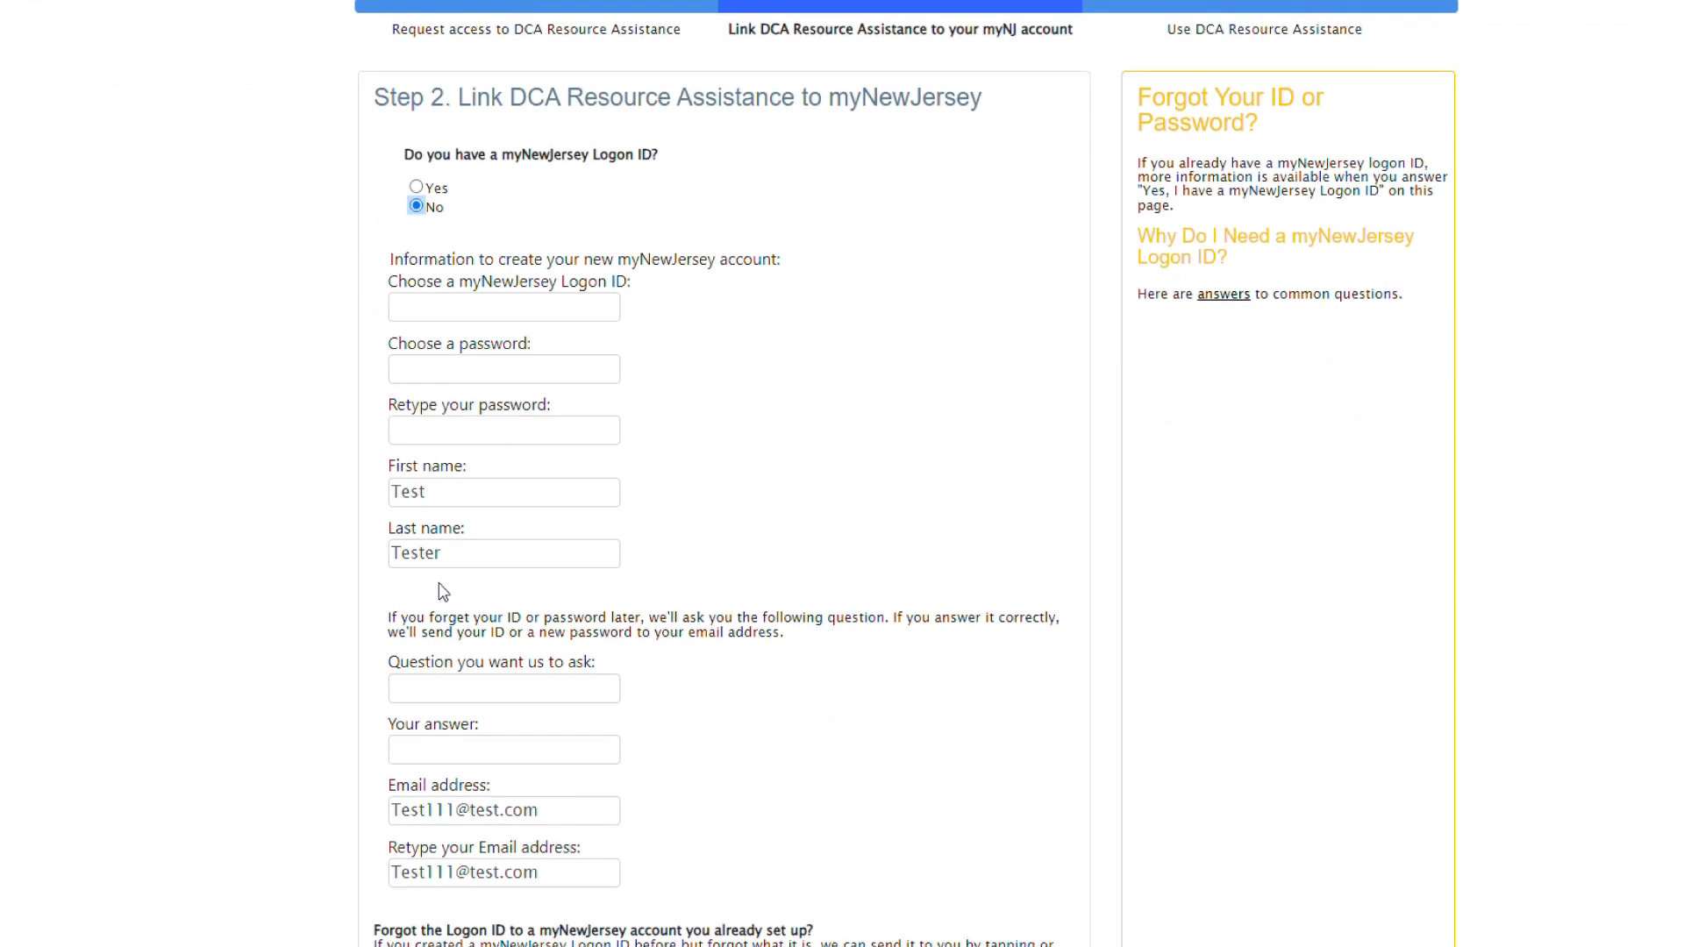
{"action": "scroll", "coordinate": [438, 583], "scroll_direction": "down", "scroll_amount": 1}
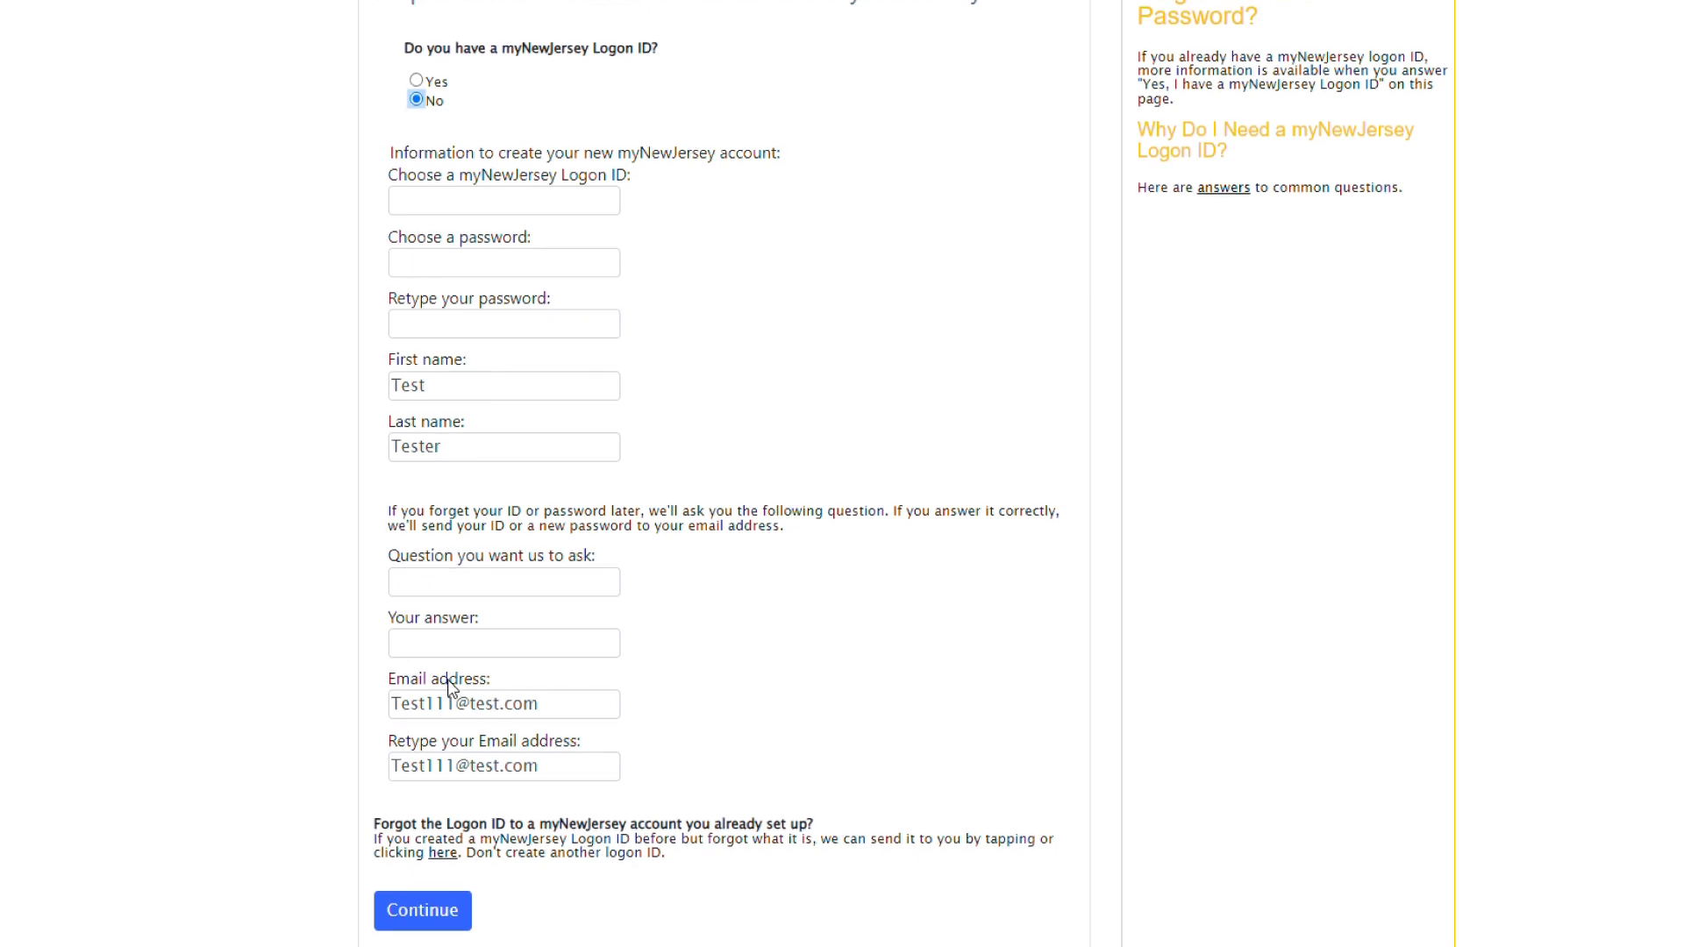
{"action": "scroll", "coordinate": [449, 680], "scroll_direction": "down", "scroll_amount": 1}
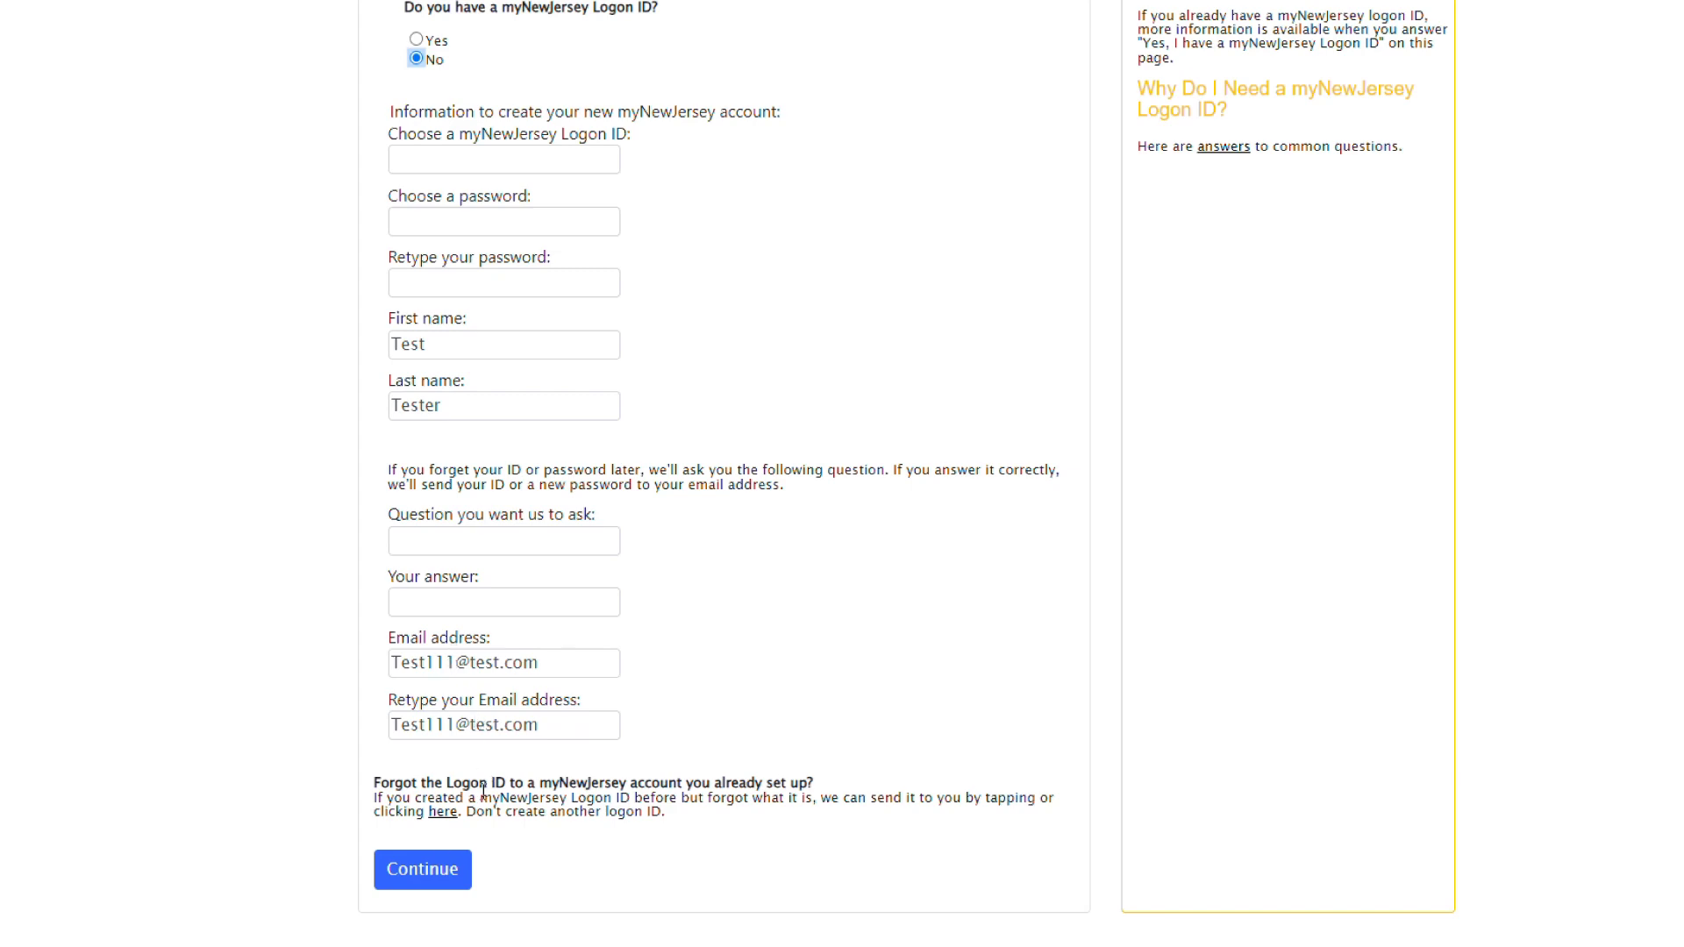
{"action": "left_click", "coordinate": [428, 876]}
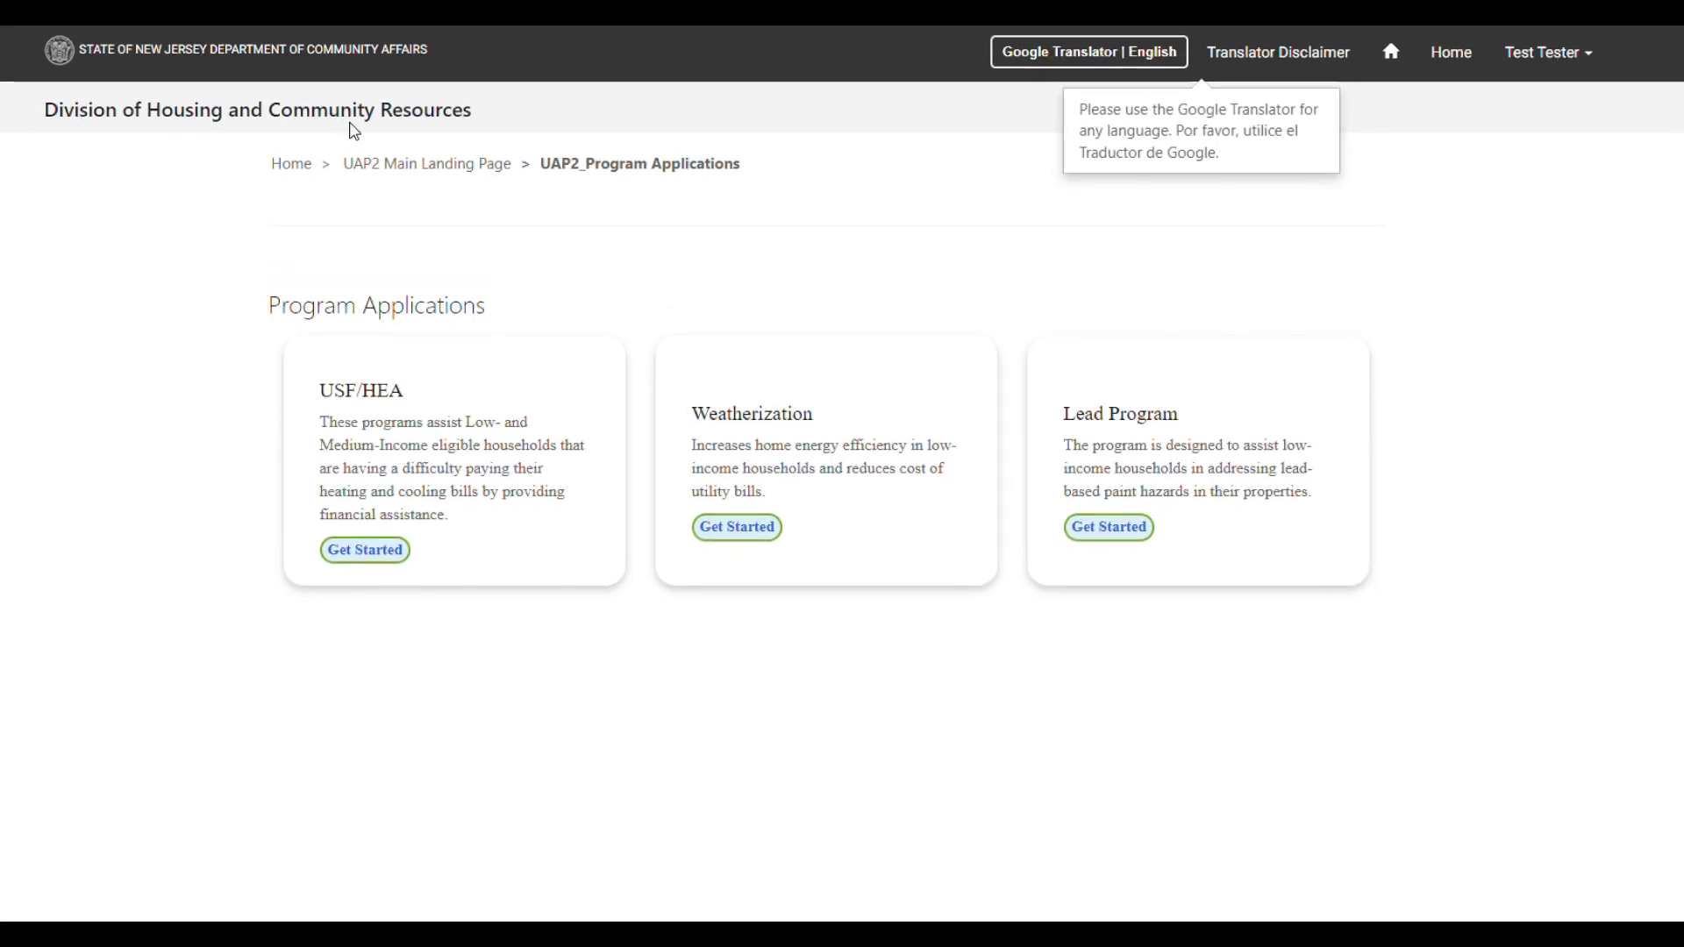
Step: Start the Lead Program application, review the lead pamphlet confirmation requirement and acknowledge what documents may be required
{"action": "left_click", "coordinate": [1095, 537]}
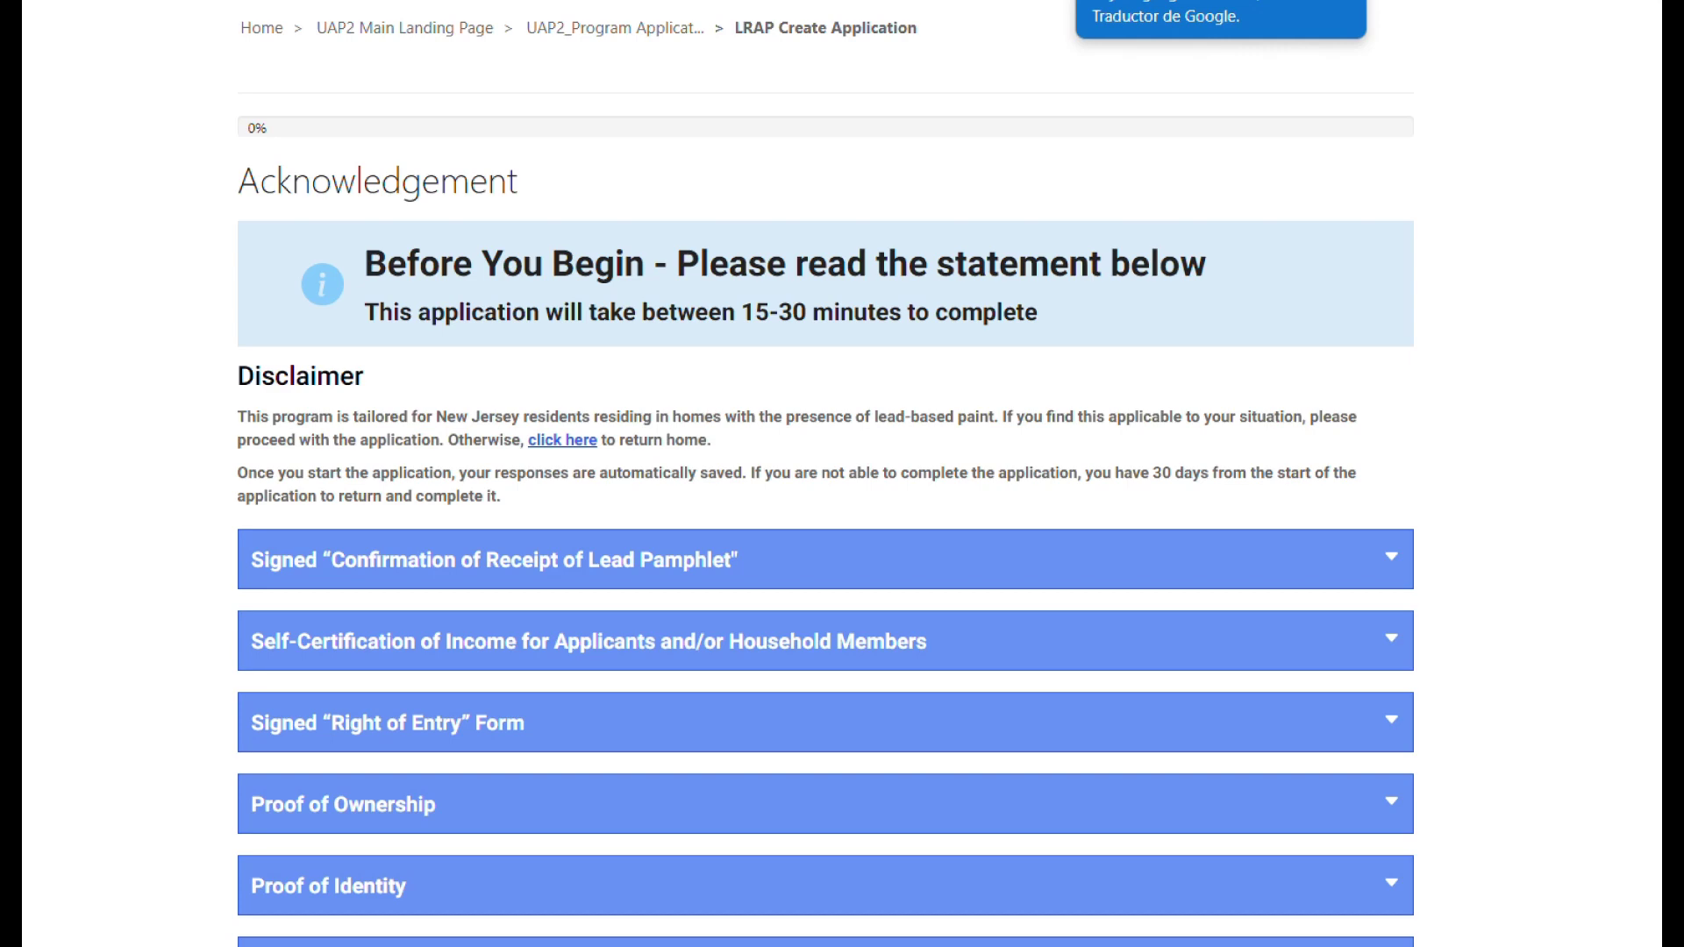
{"action": "scroll", "coordinate": [826, 474], "scroll_direction": "down", "scroll_amount": 3}
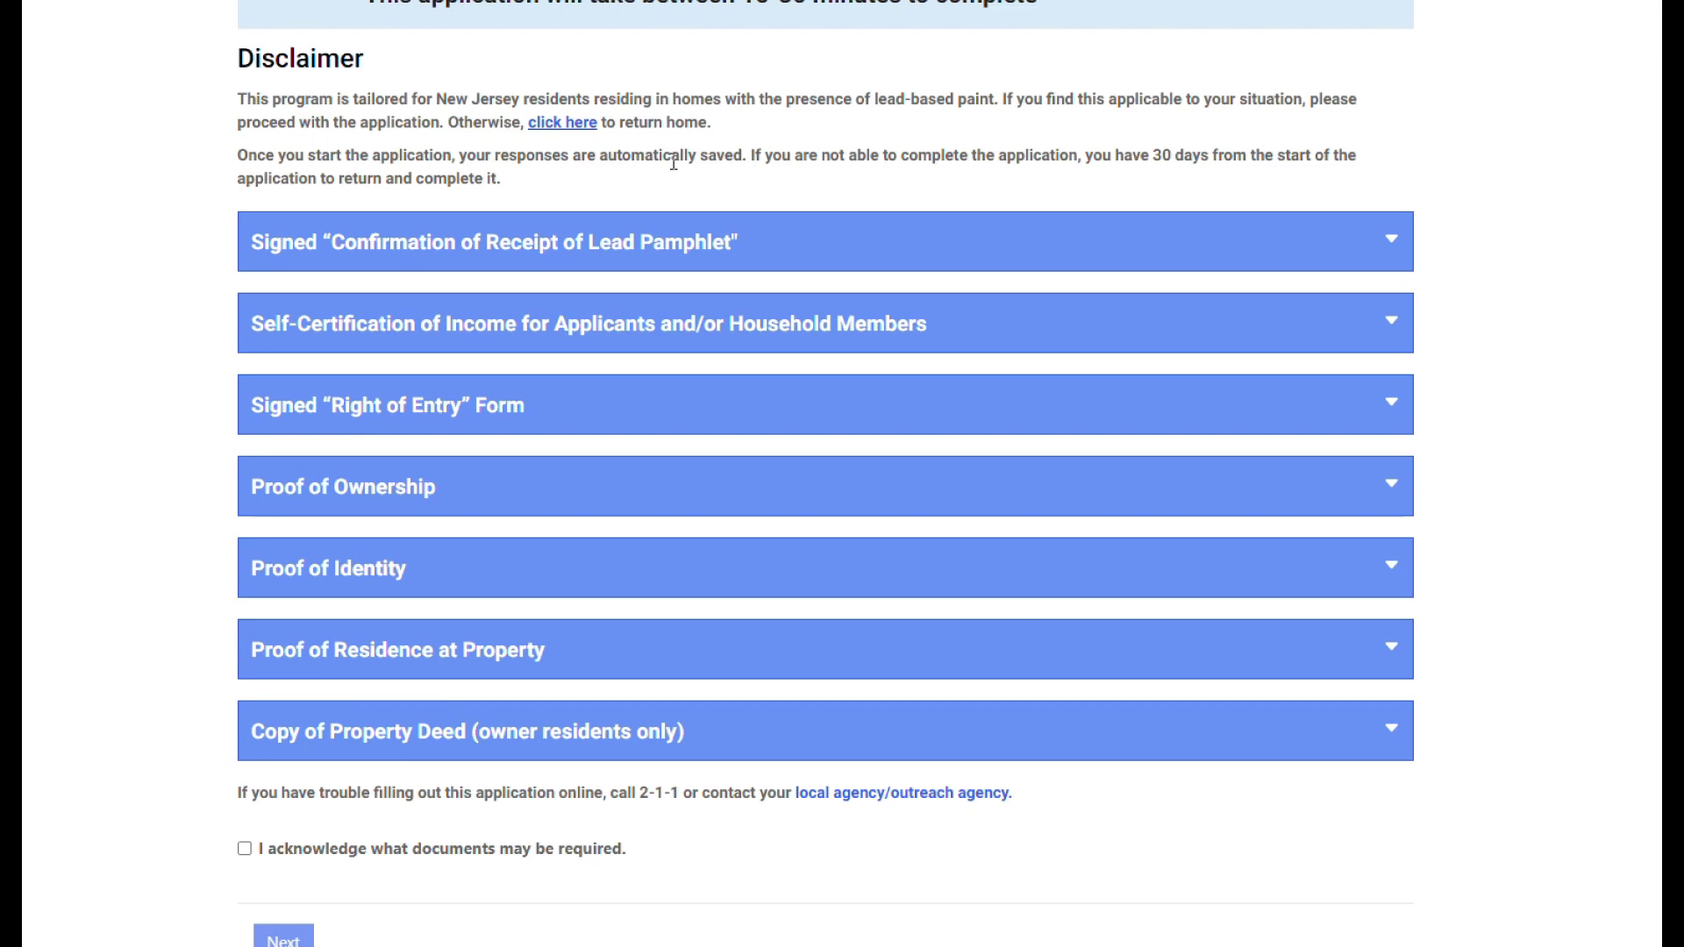
{"action": "left_click", "coordinate": [1394, 248]}
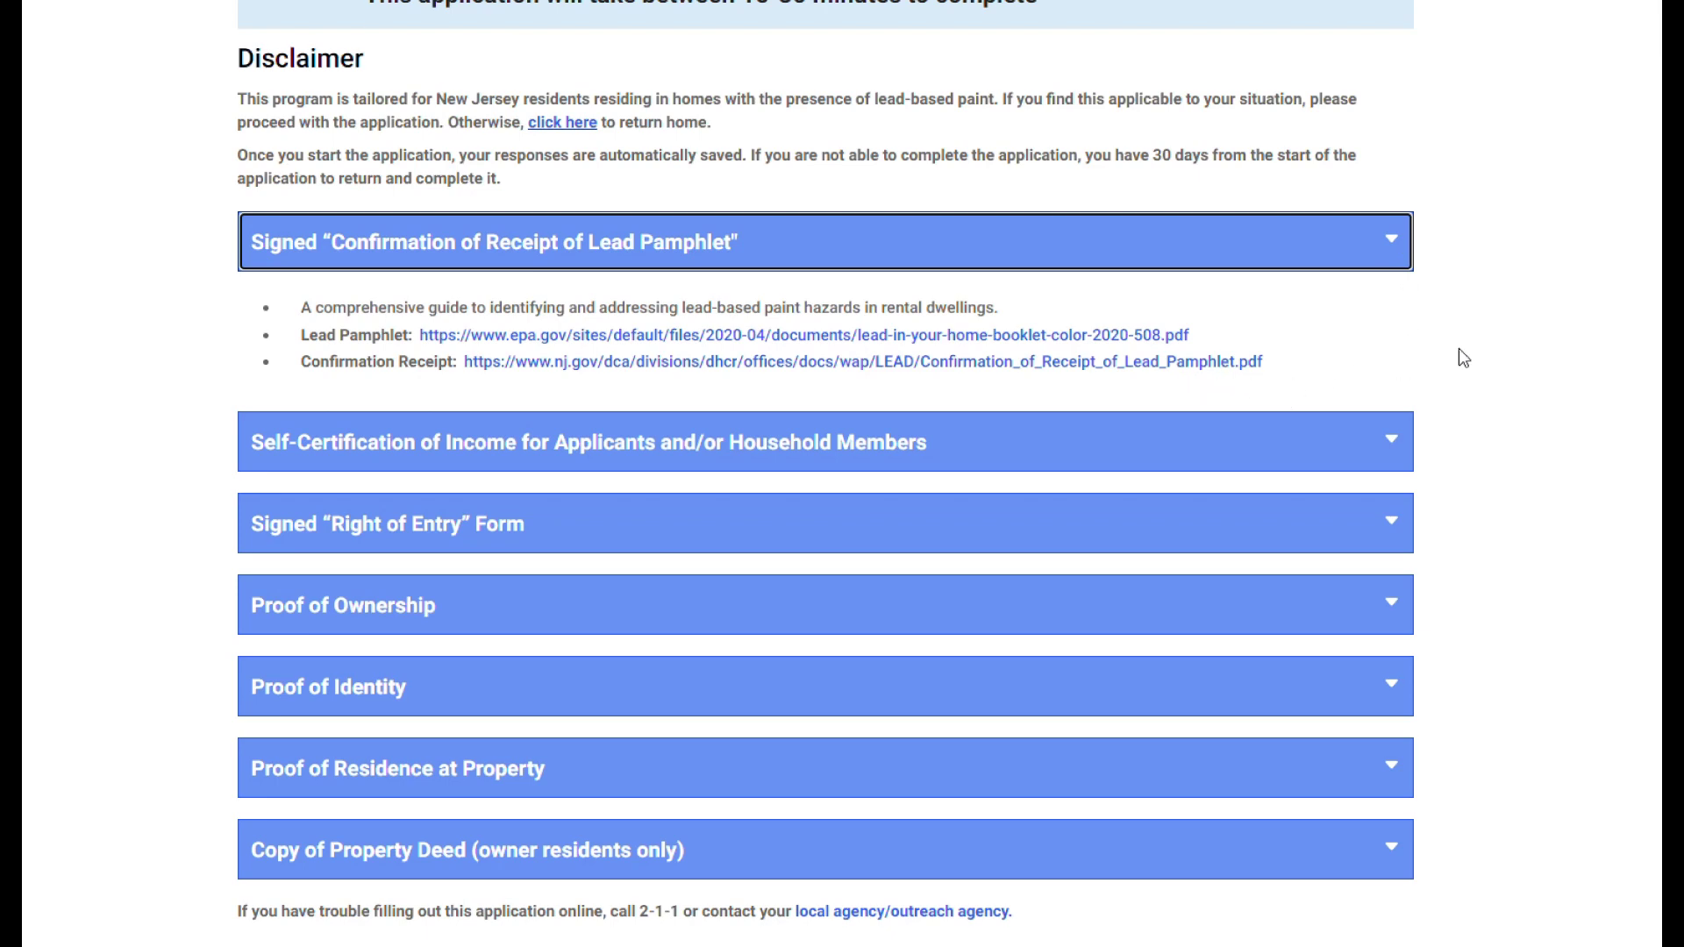
{"action": "scroll", "coordinate": [1459, 349], "scroll_direction": "down", "scroll_amount": 1}
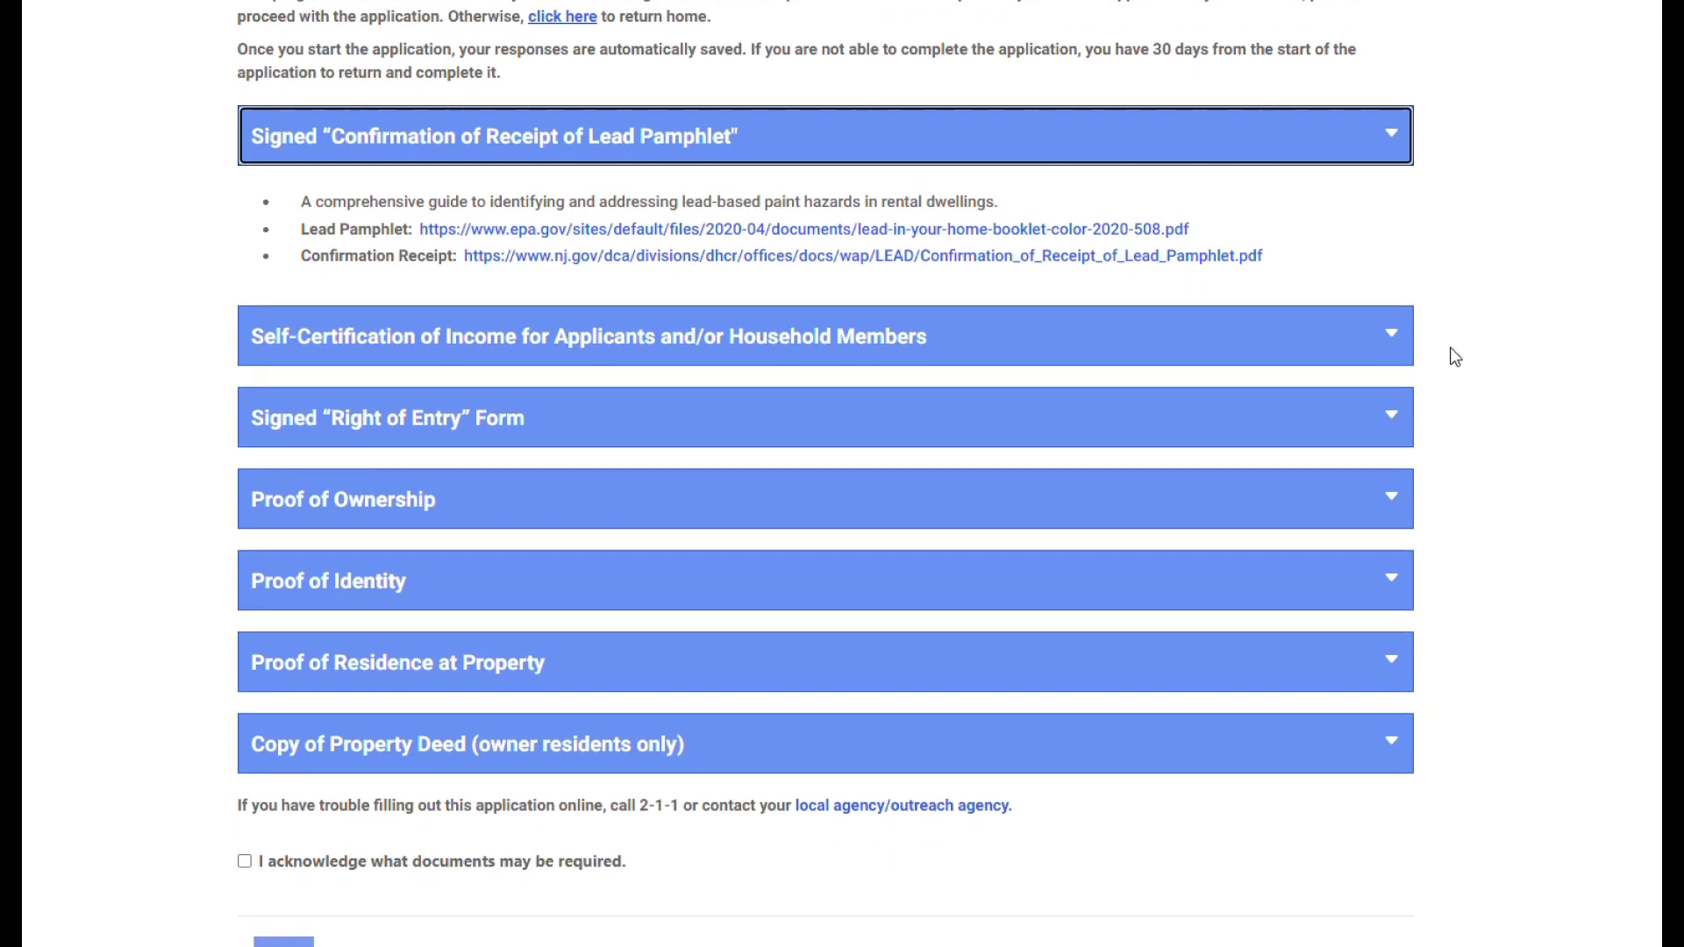
{"action": "scroll", "coordinate": [1455, 357], "scroll_direction": "down", "scroll_amount": 2}
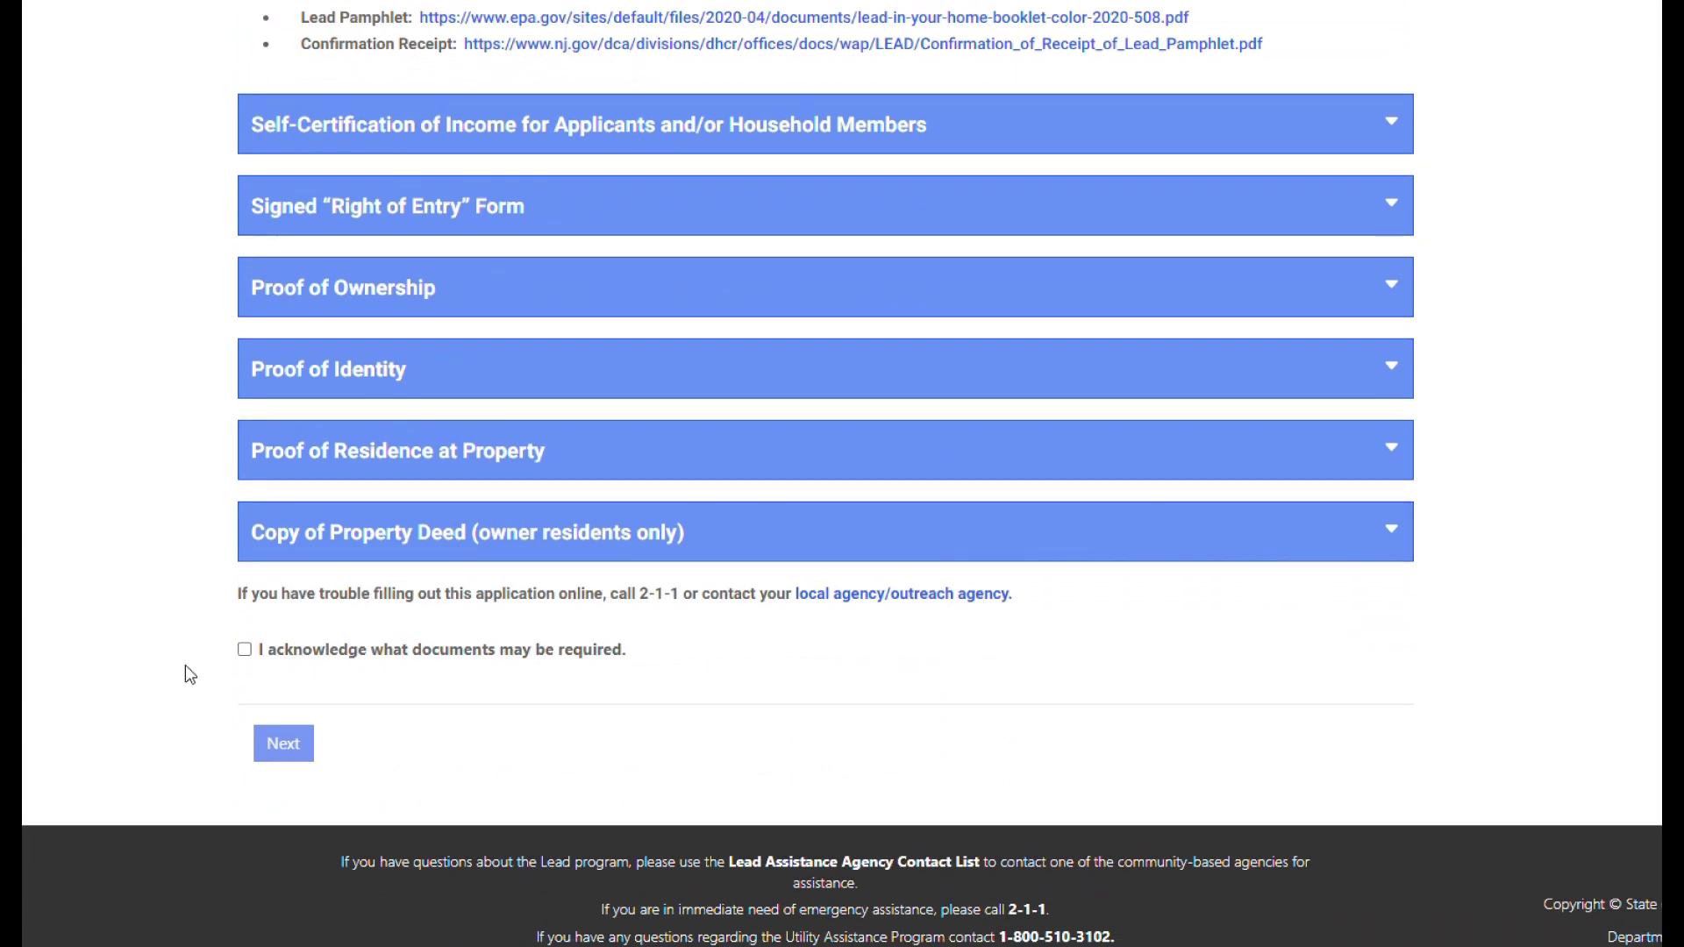
{"action": "left_click", "coordinate": [245, 651]}
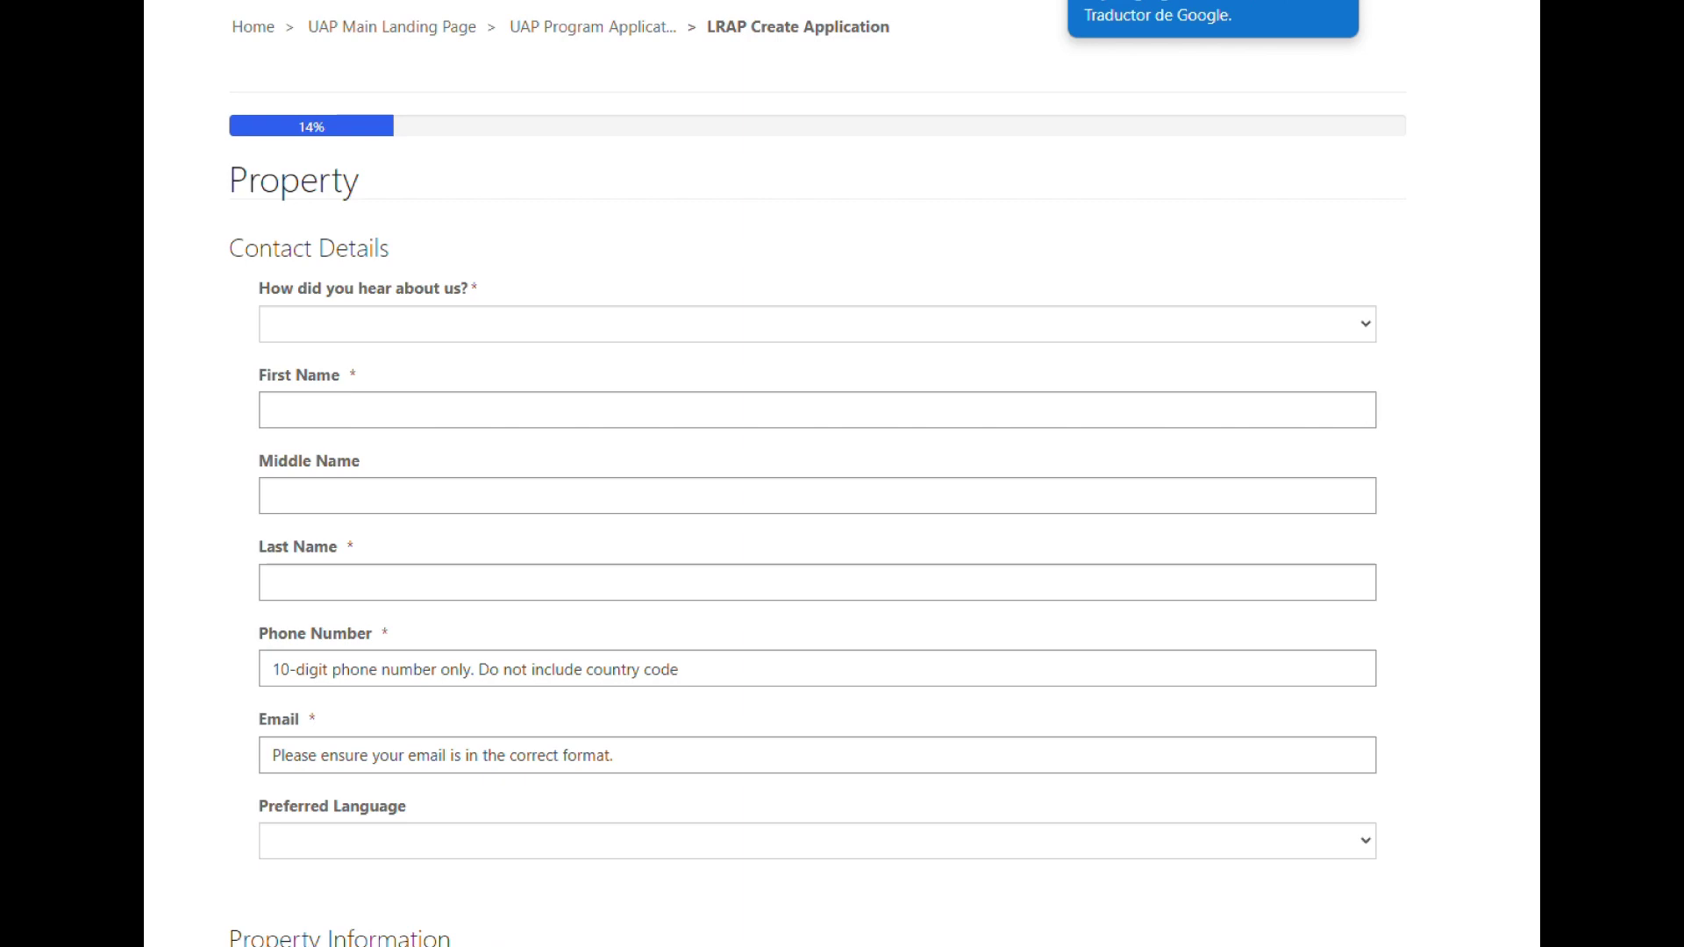
Step: Review the contact details, property information and occupancy information fields on the Property page of the application
{"action": "scroll", "coordinate": [804, 474], "scroll_direction": "down", "scroll_amount": 10}
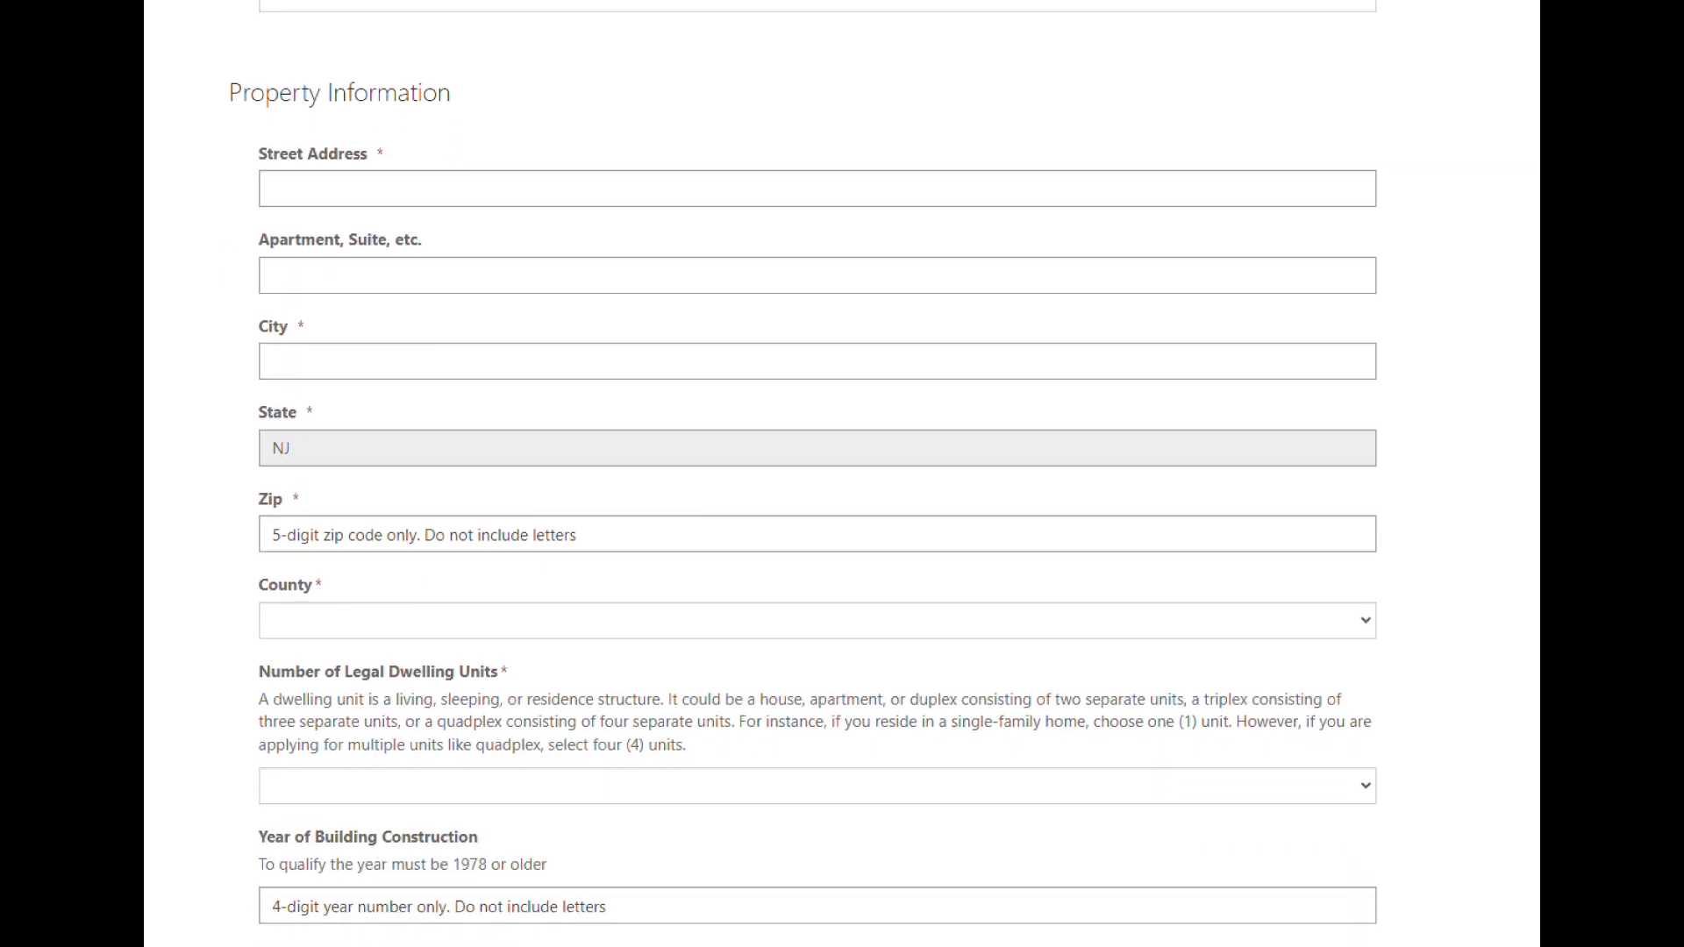
{"action": "scroll", "coordinate": [803, 474], "scroll_direction": "down", "scroll_amount": 1}
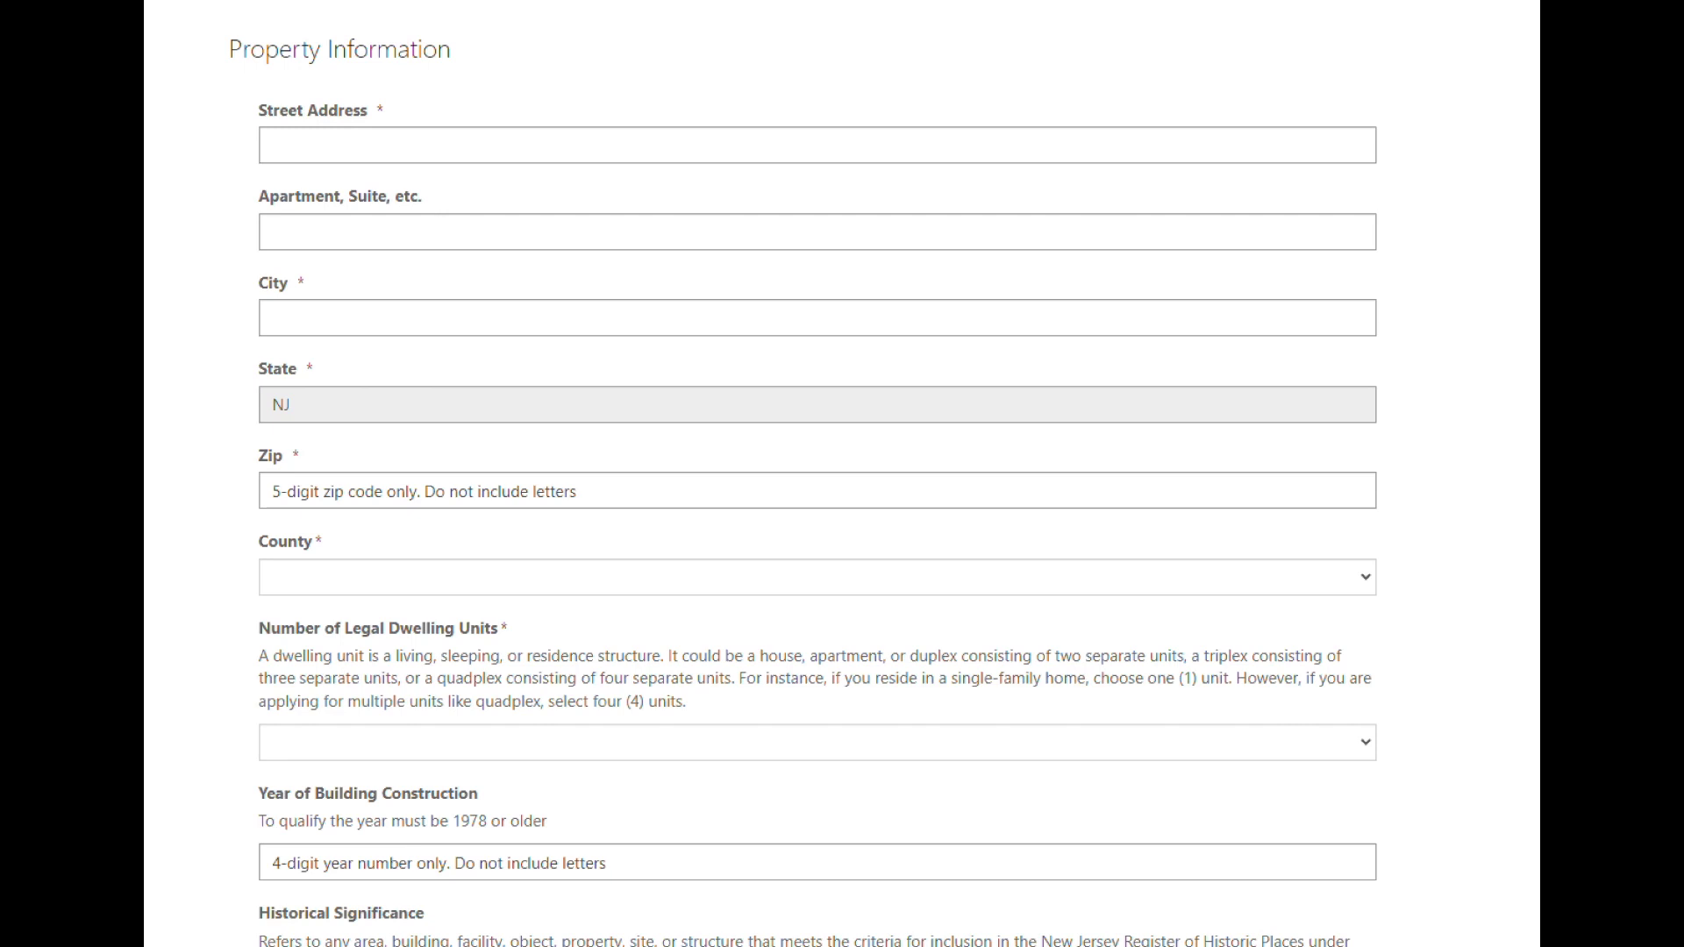
{"action": "scroll", "coordinate": [803, 474], "scroll_direction": "up", "scroll_amount": 1}
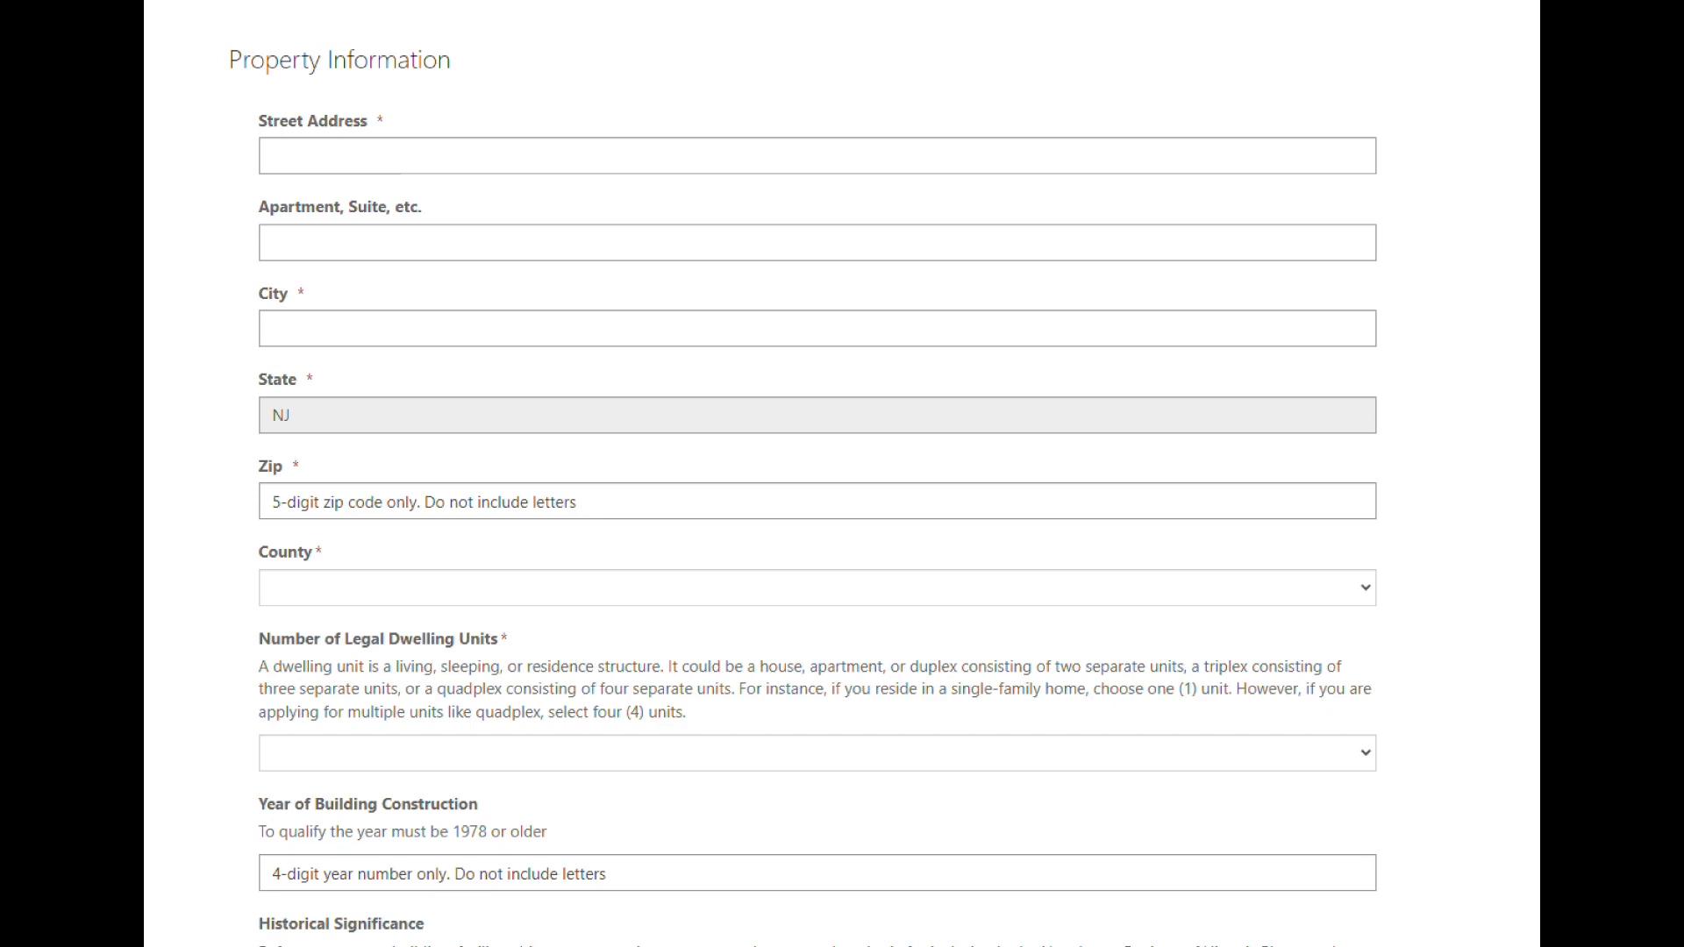
{"action": "scroll", "coordinate": [803, 474], "scroll_direction": "down", "scroll_amount": 7}
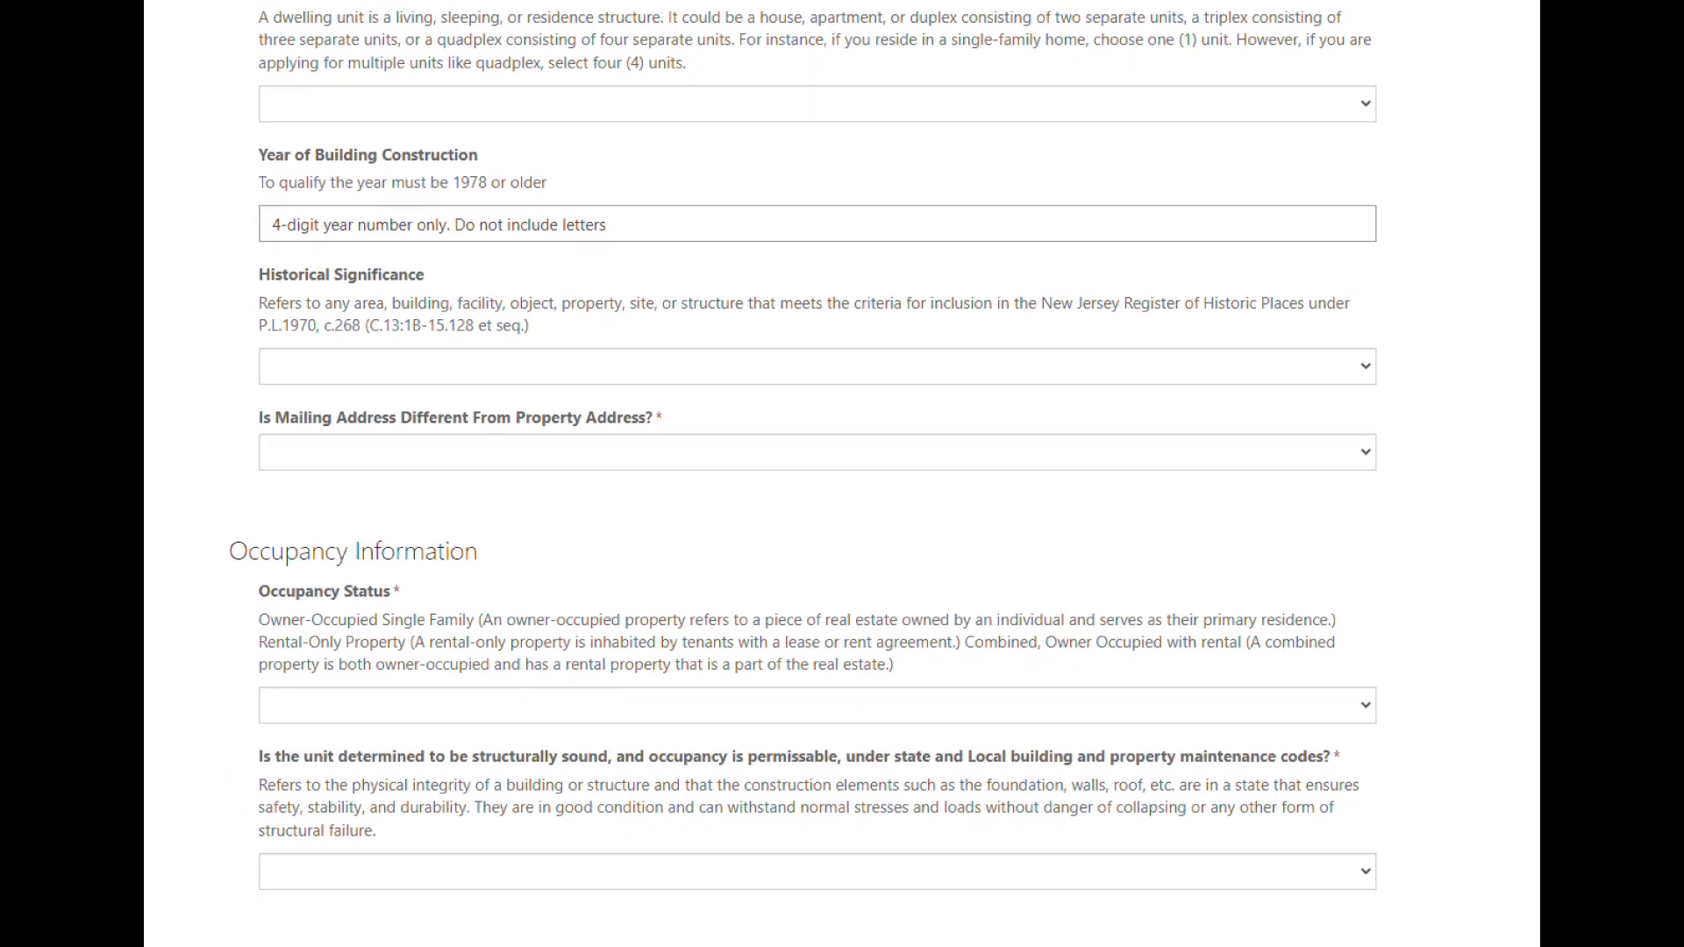
{"action": "scroll", "coordinate": [803, 474], "scroll_direction": "down", "scroll_amount": 1}
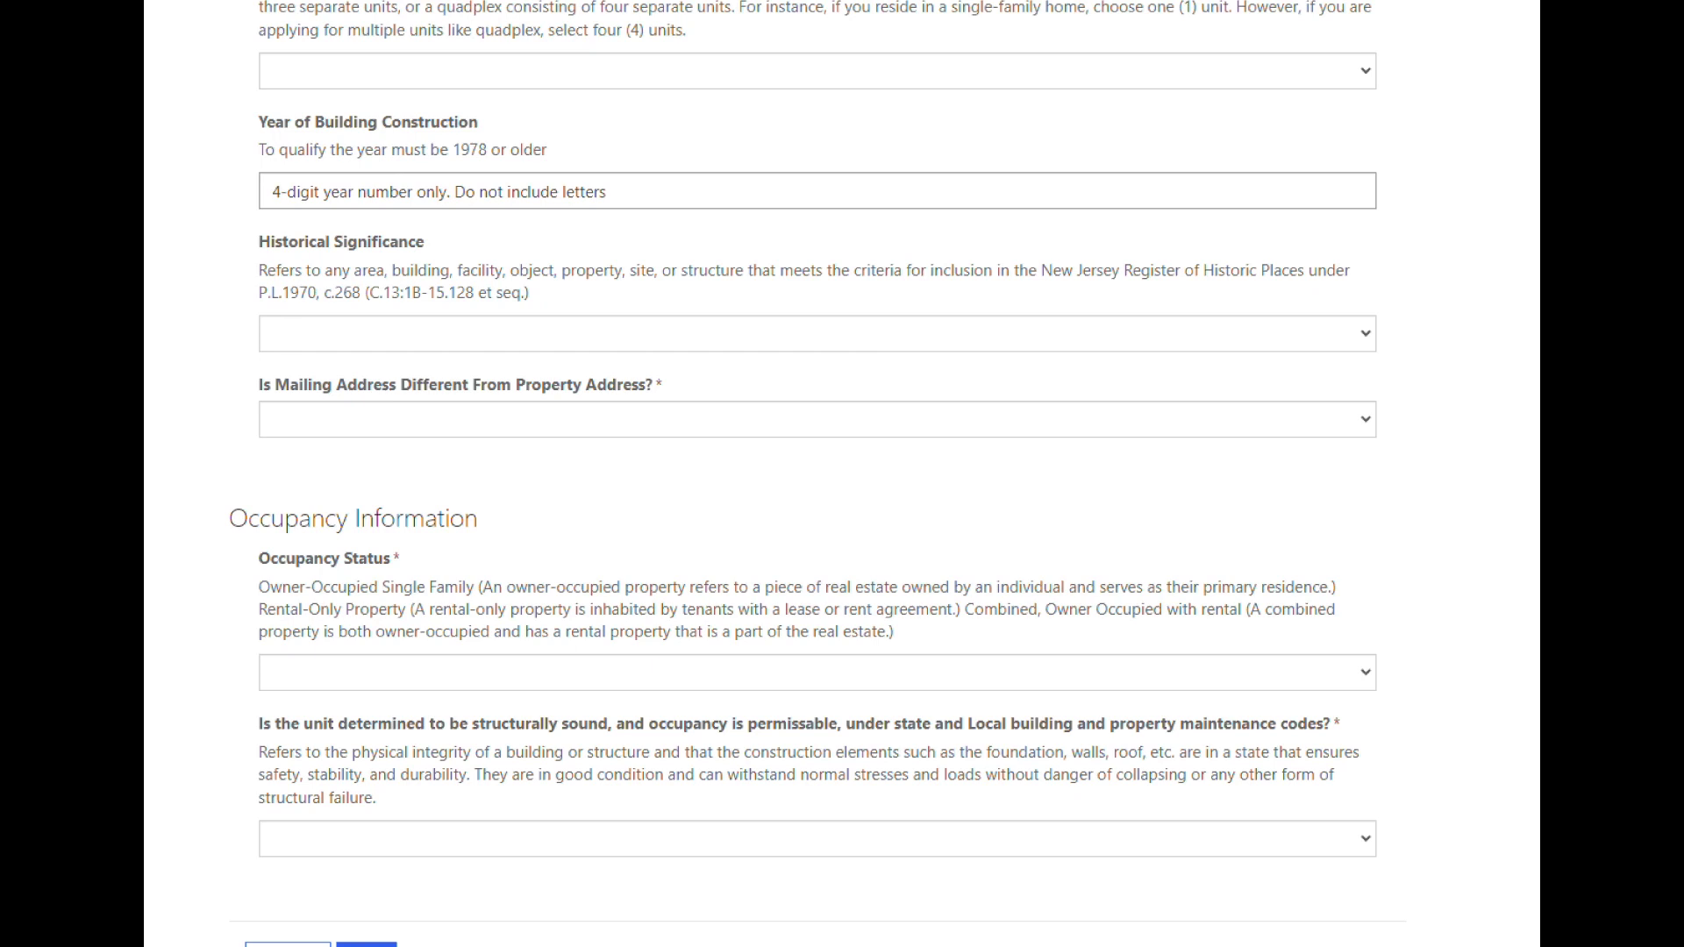
{"action": "scroll", "coordinate": [629, 333], "scroll_direction": "down", "scroll_amount": 1}
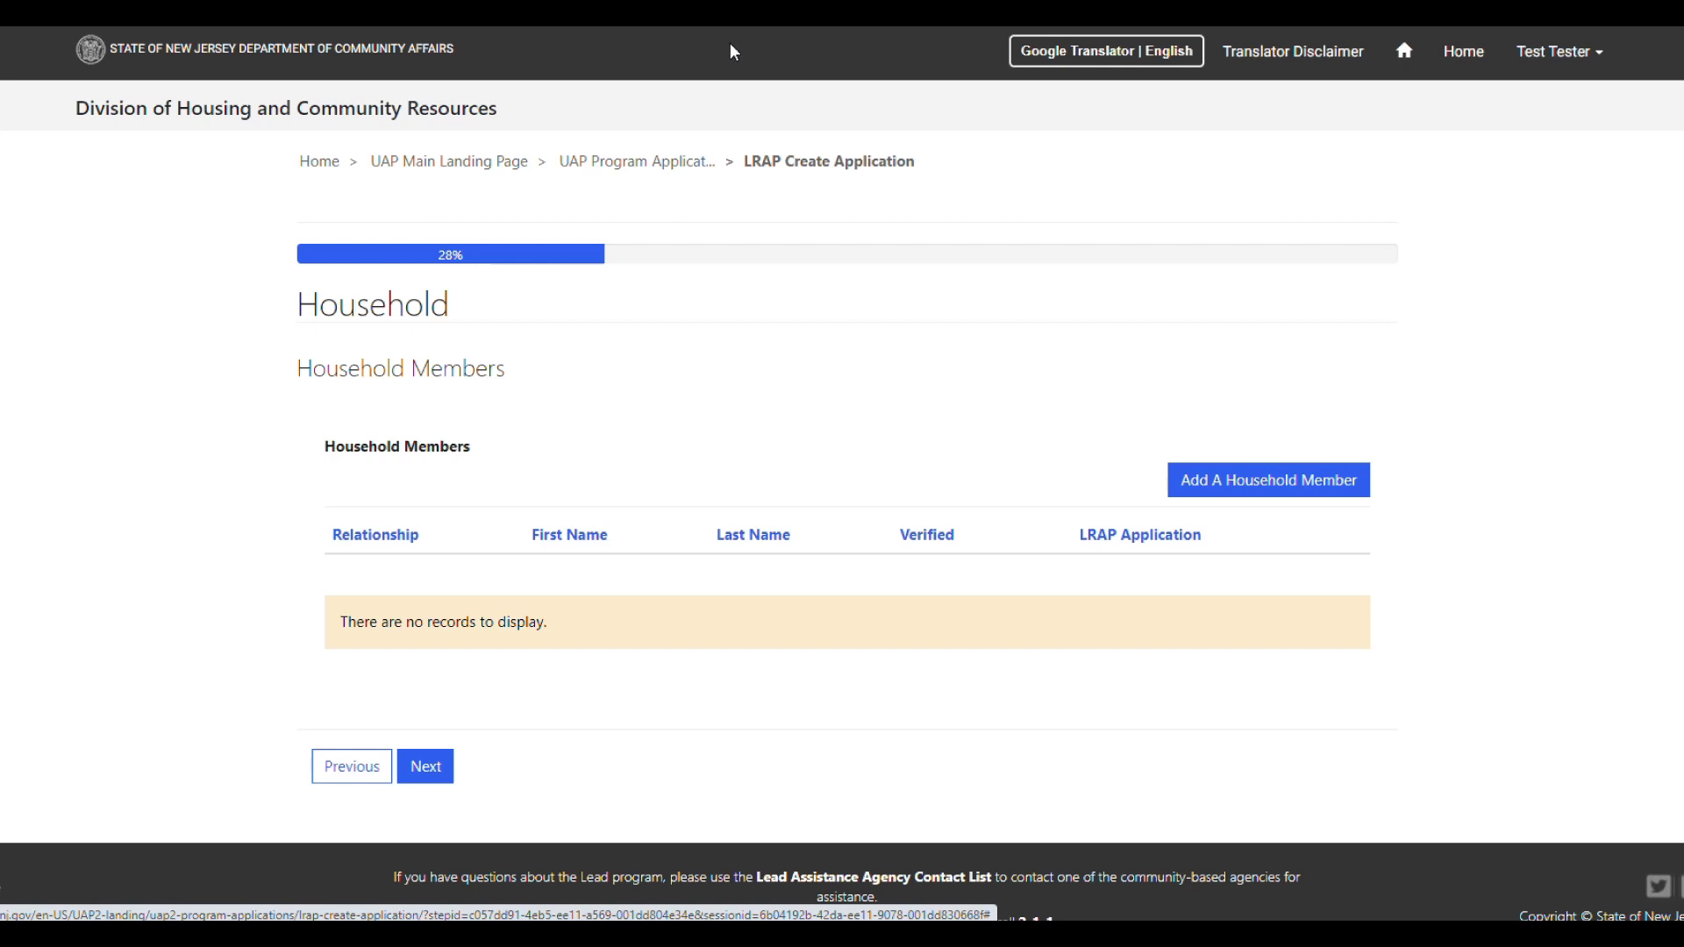
Step: Open a new household member entry, examine its relationship options and remaining fields, and close it without submitting
{"action": "left_click", "coordinate": [1252, 497]}
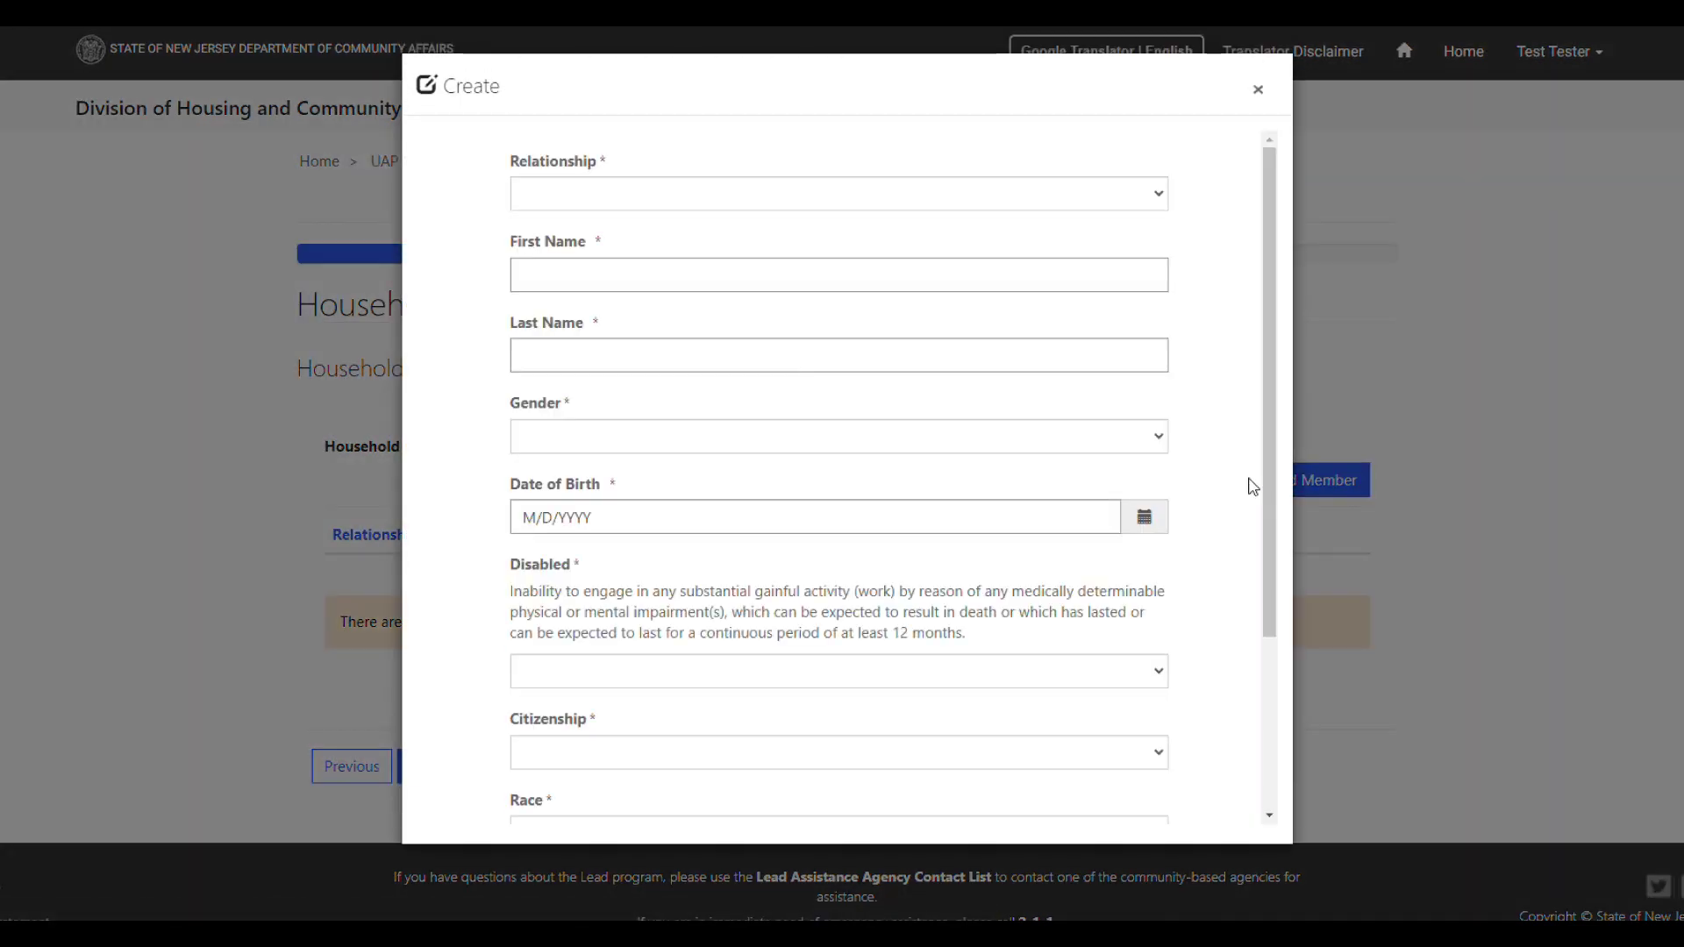
{"action": "left_click", "coordinate": [1152, 197]}
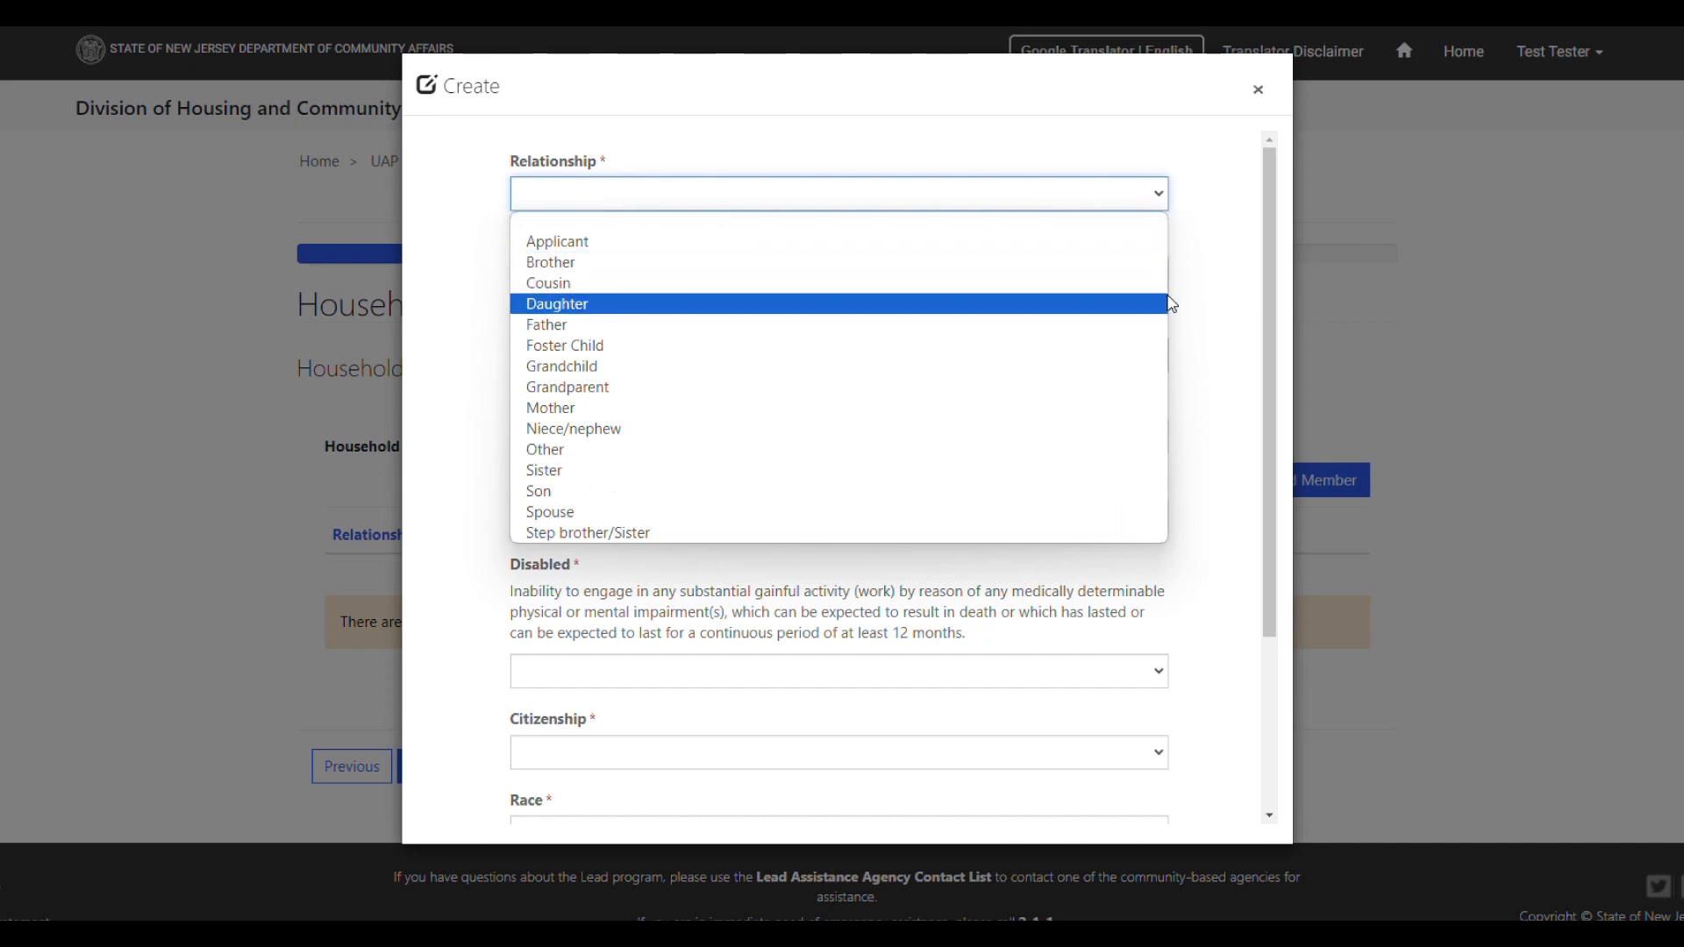
{"action": "left_click", "coordinate": [1130, 155]}
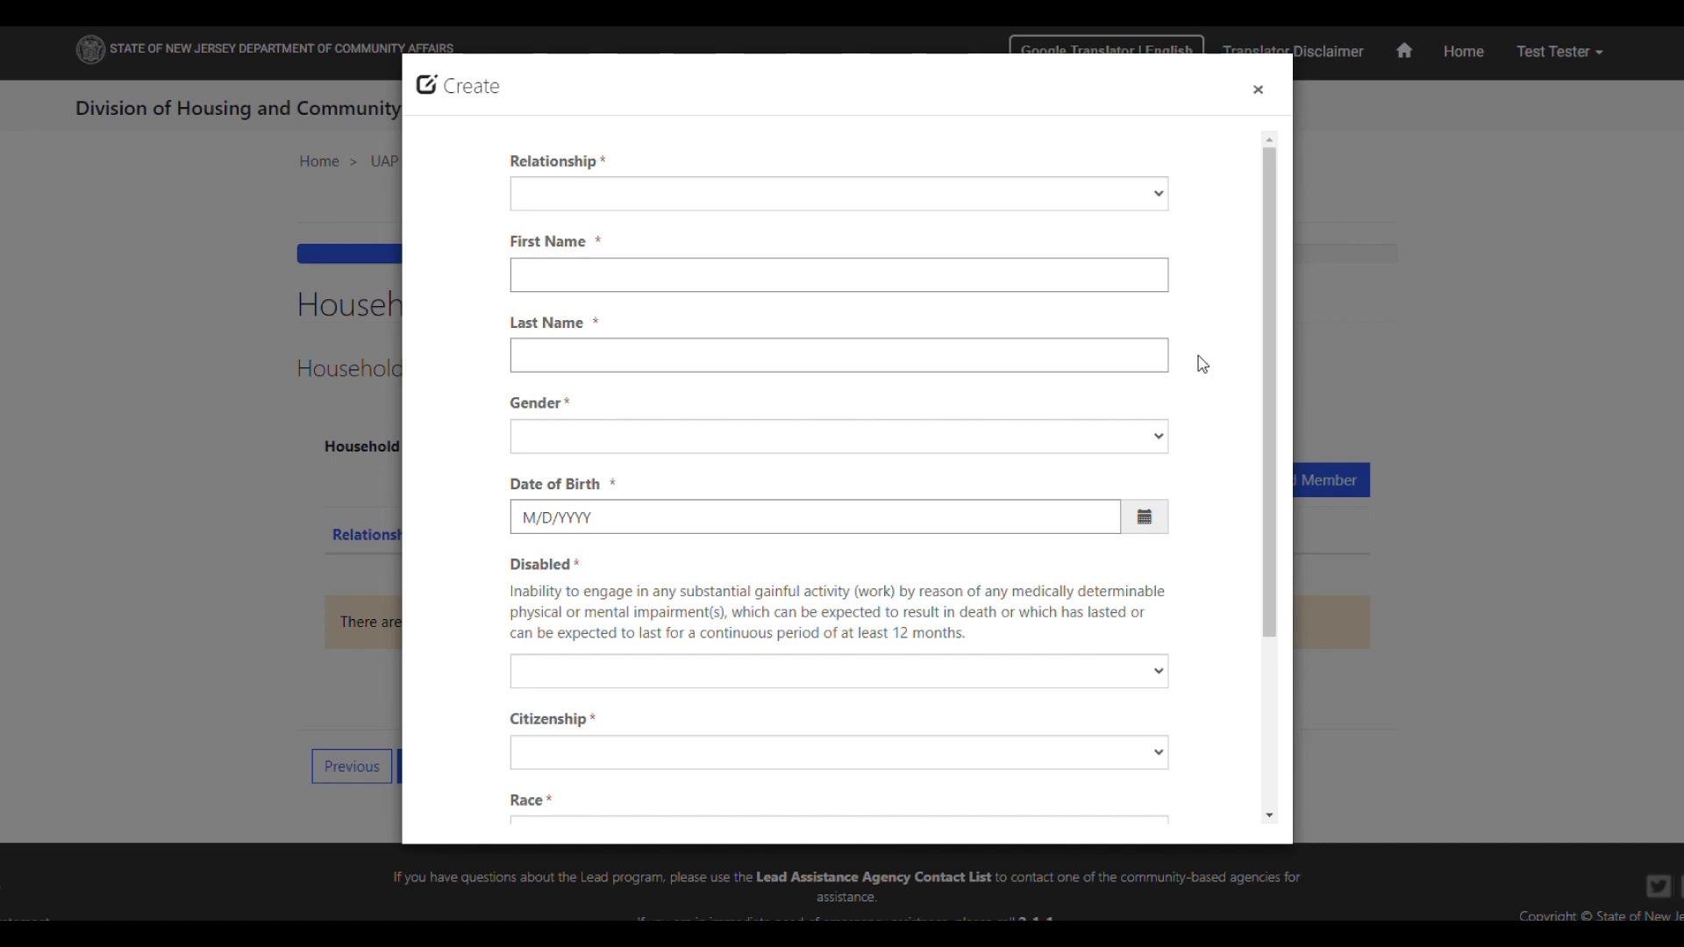
{"action": "scroll", "coordinate": [1202, 364], "scroll_direction": "down", "scroll_amount": 3}
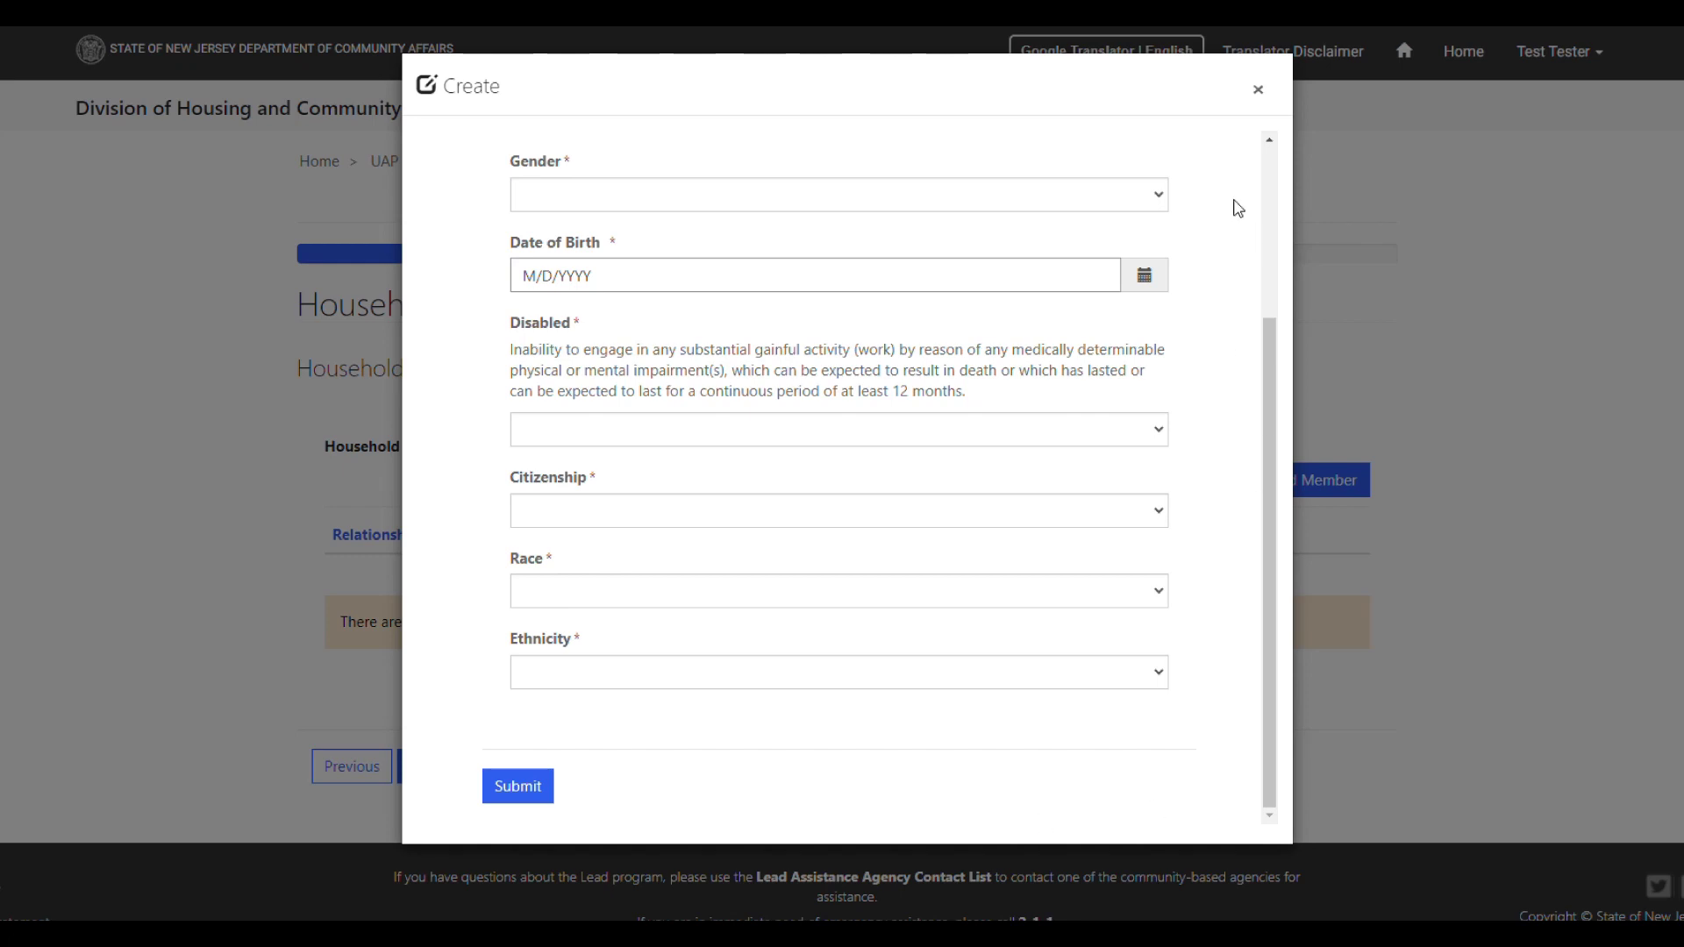
{"action": "left_click", "coordinate": [1257, 89]}
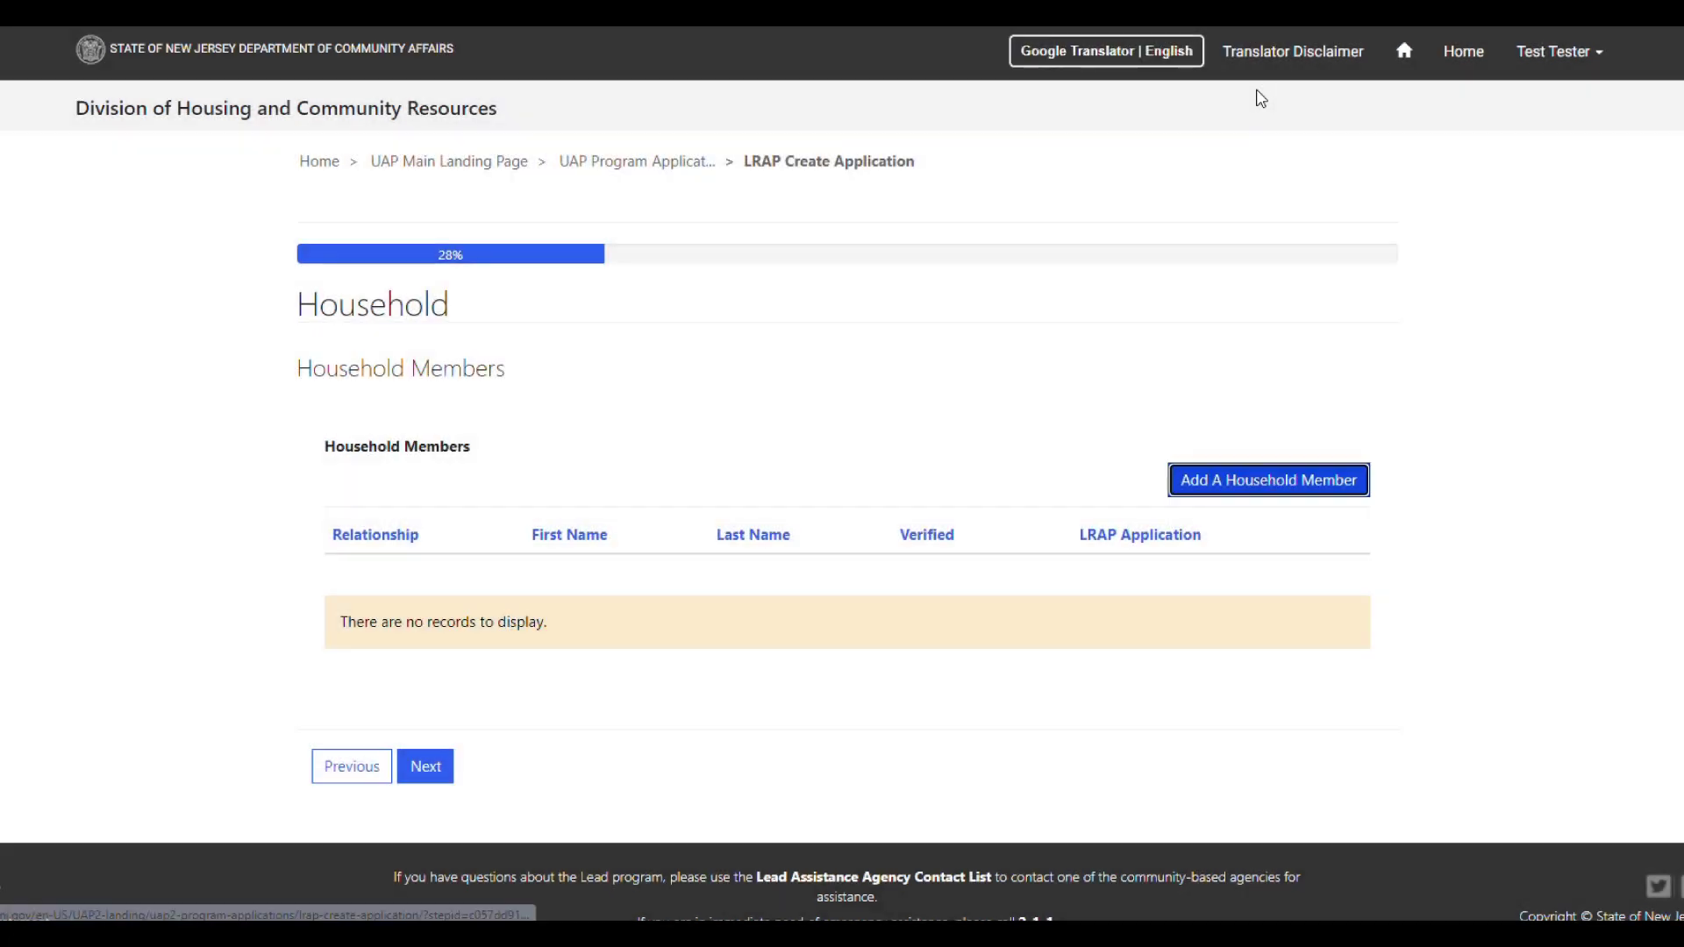
Step: Continue to the Income page, start a new income entry and select the Applicant record as the household member
{"action": "left_click", "coordinate": [443, 777]}
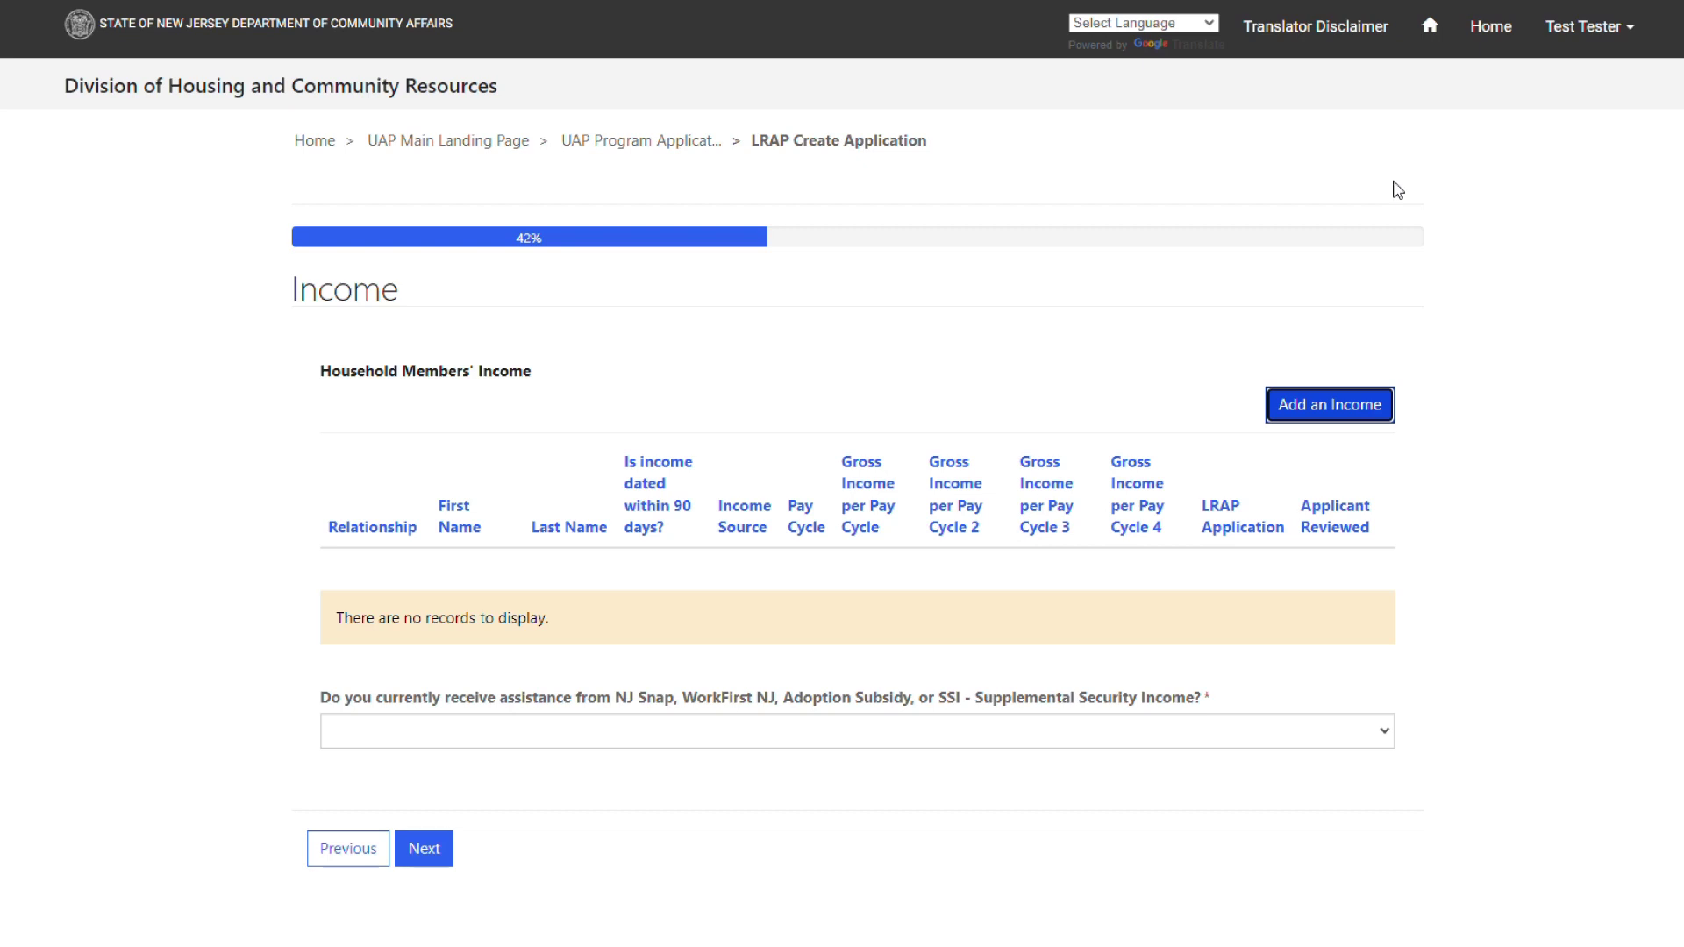
{"action": "left_click", "coordinate": [1338, 404]}
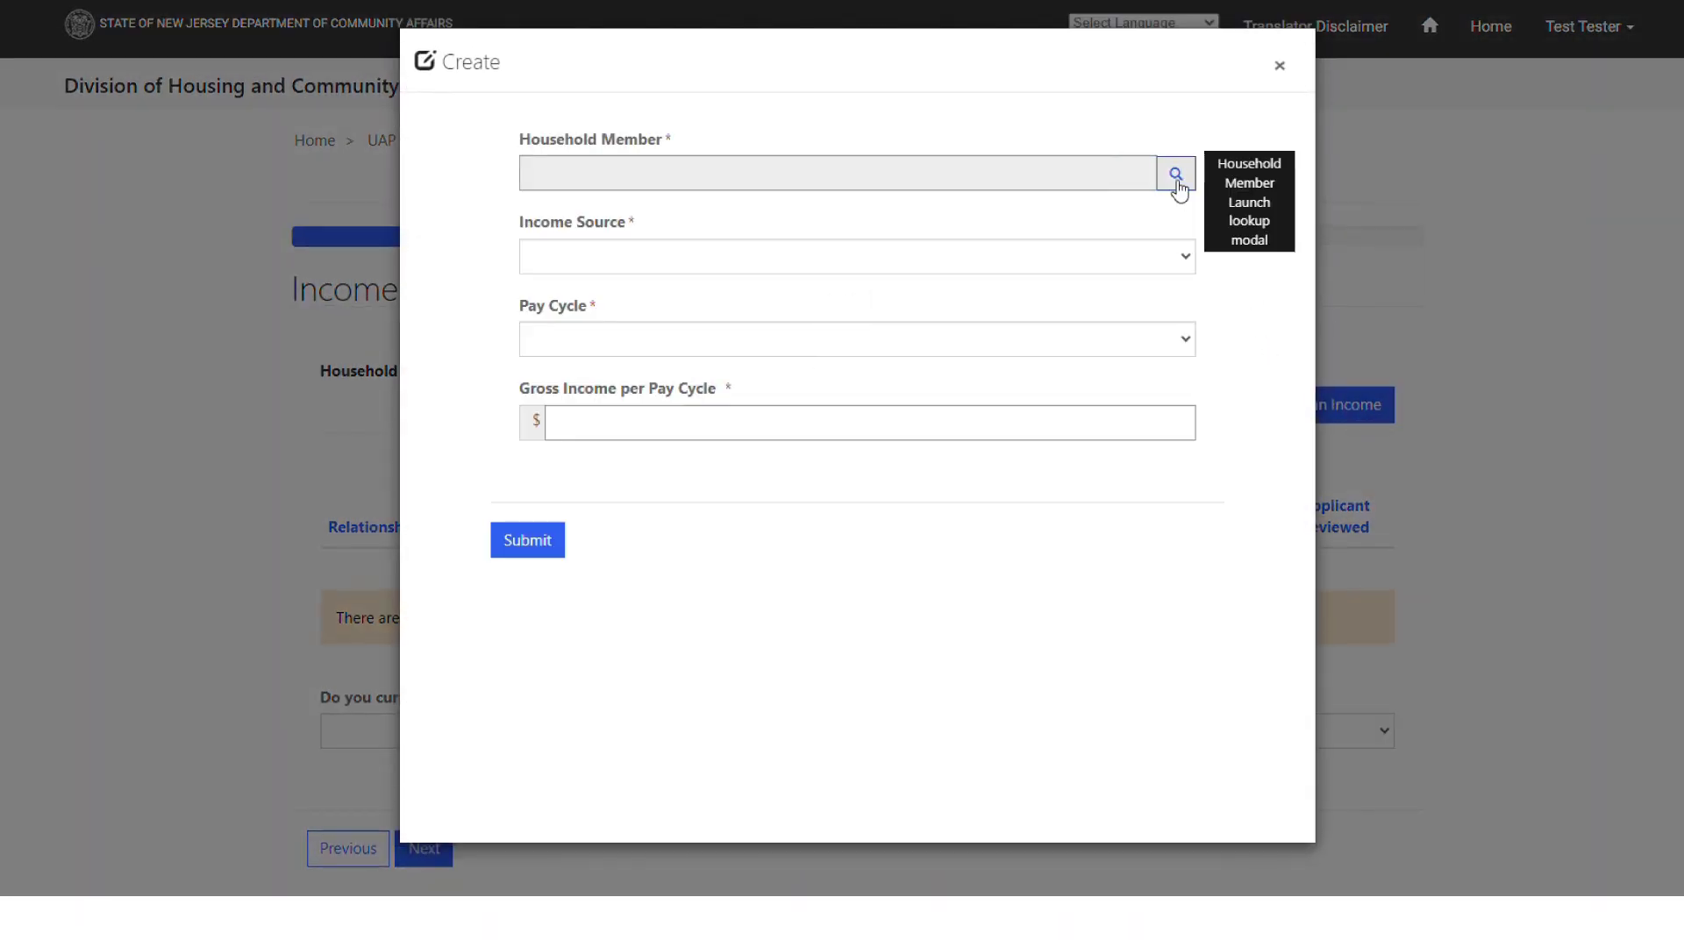
{"action": "left_click", "coordinate": [1176, 175]}
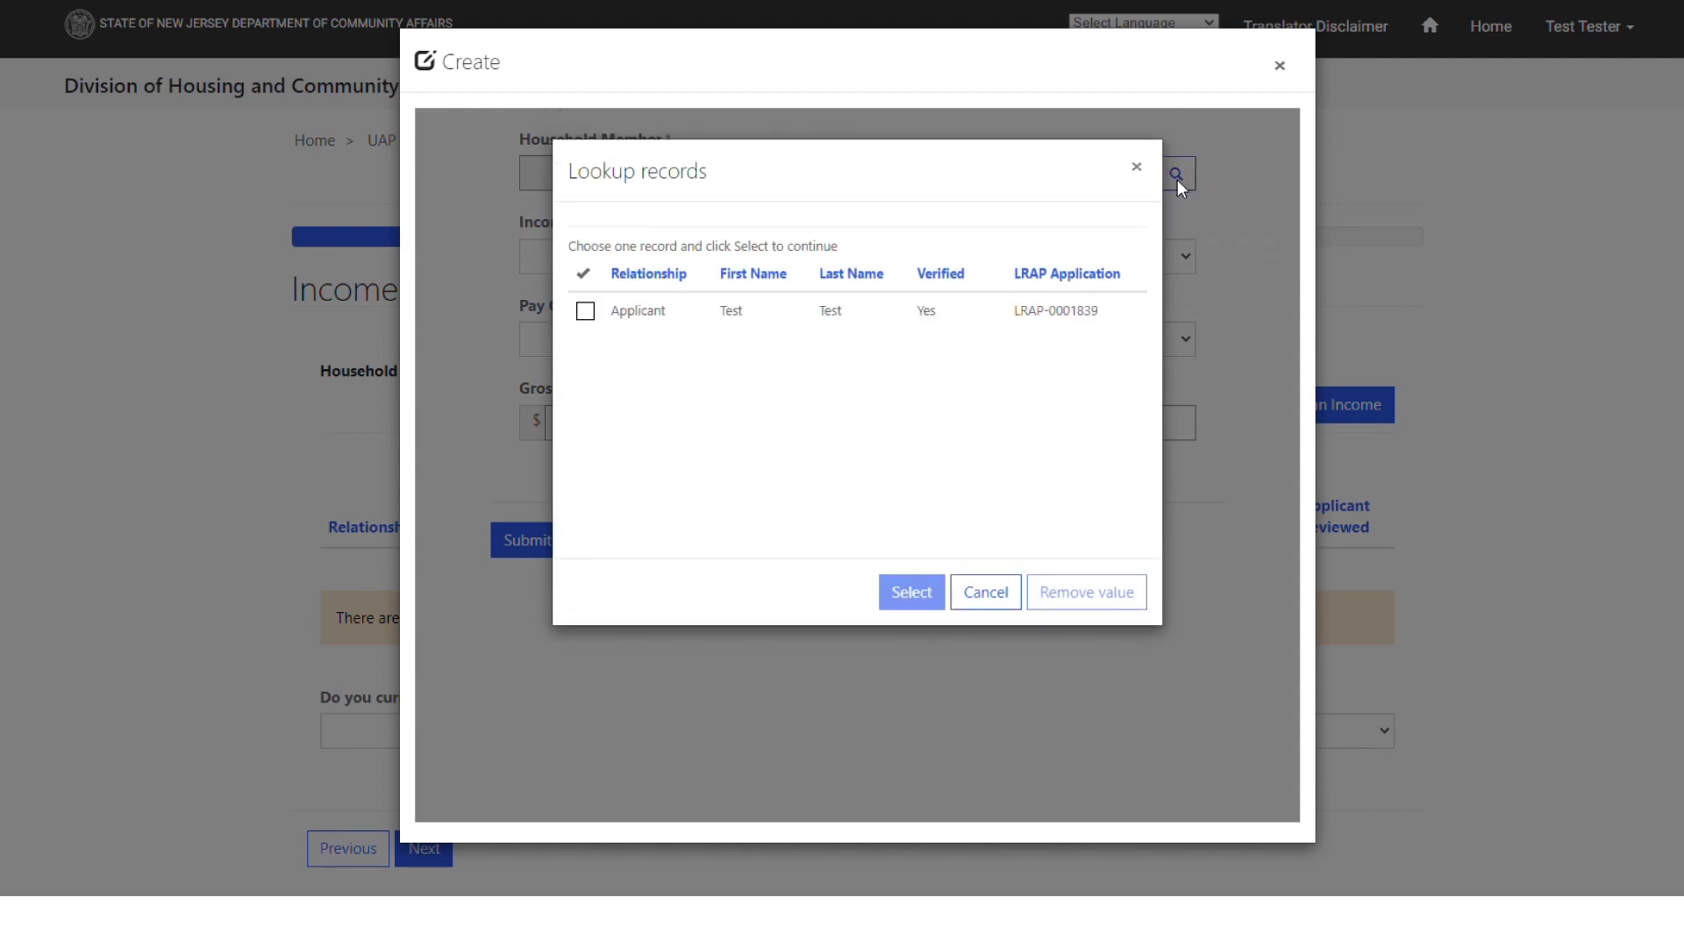
{"action": "left_click", "coordinate": [585, 312]}
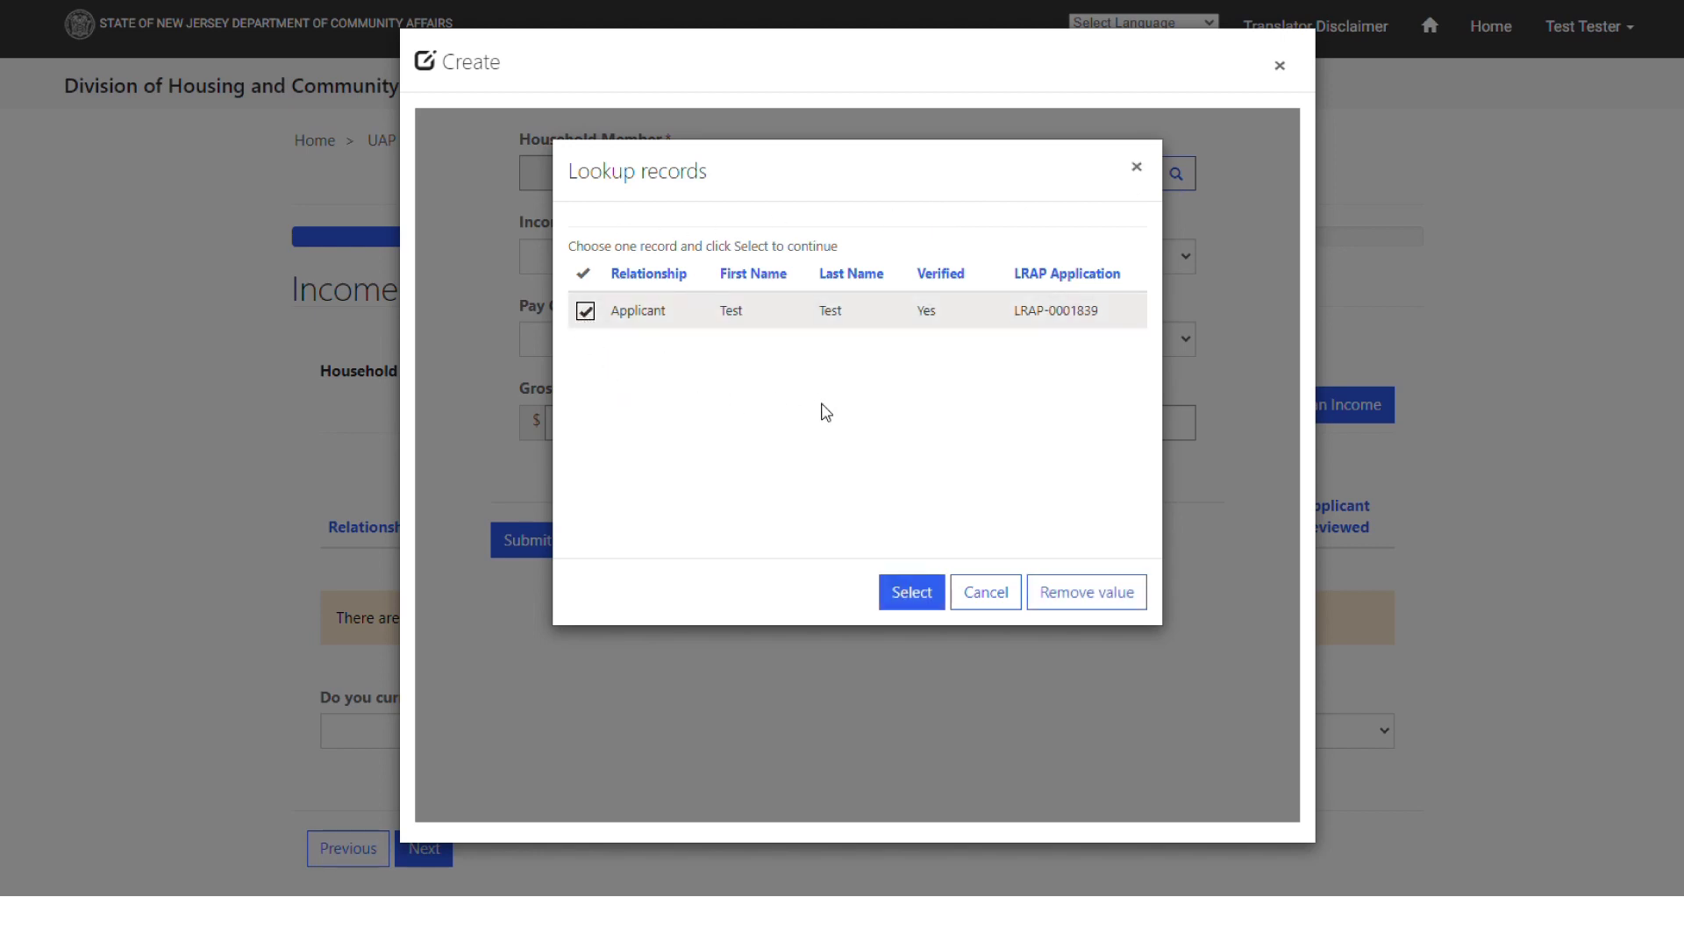
{"action": "left_click", "coordinate": [903, 594]}
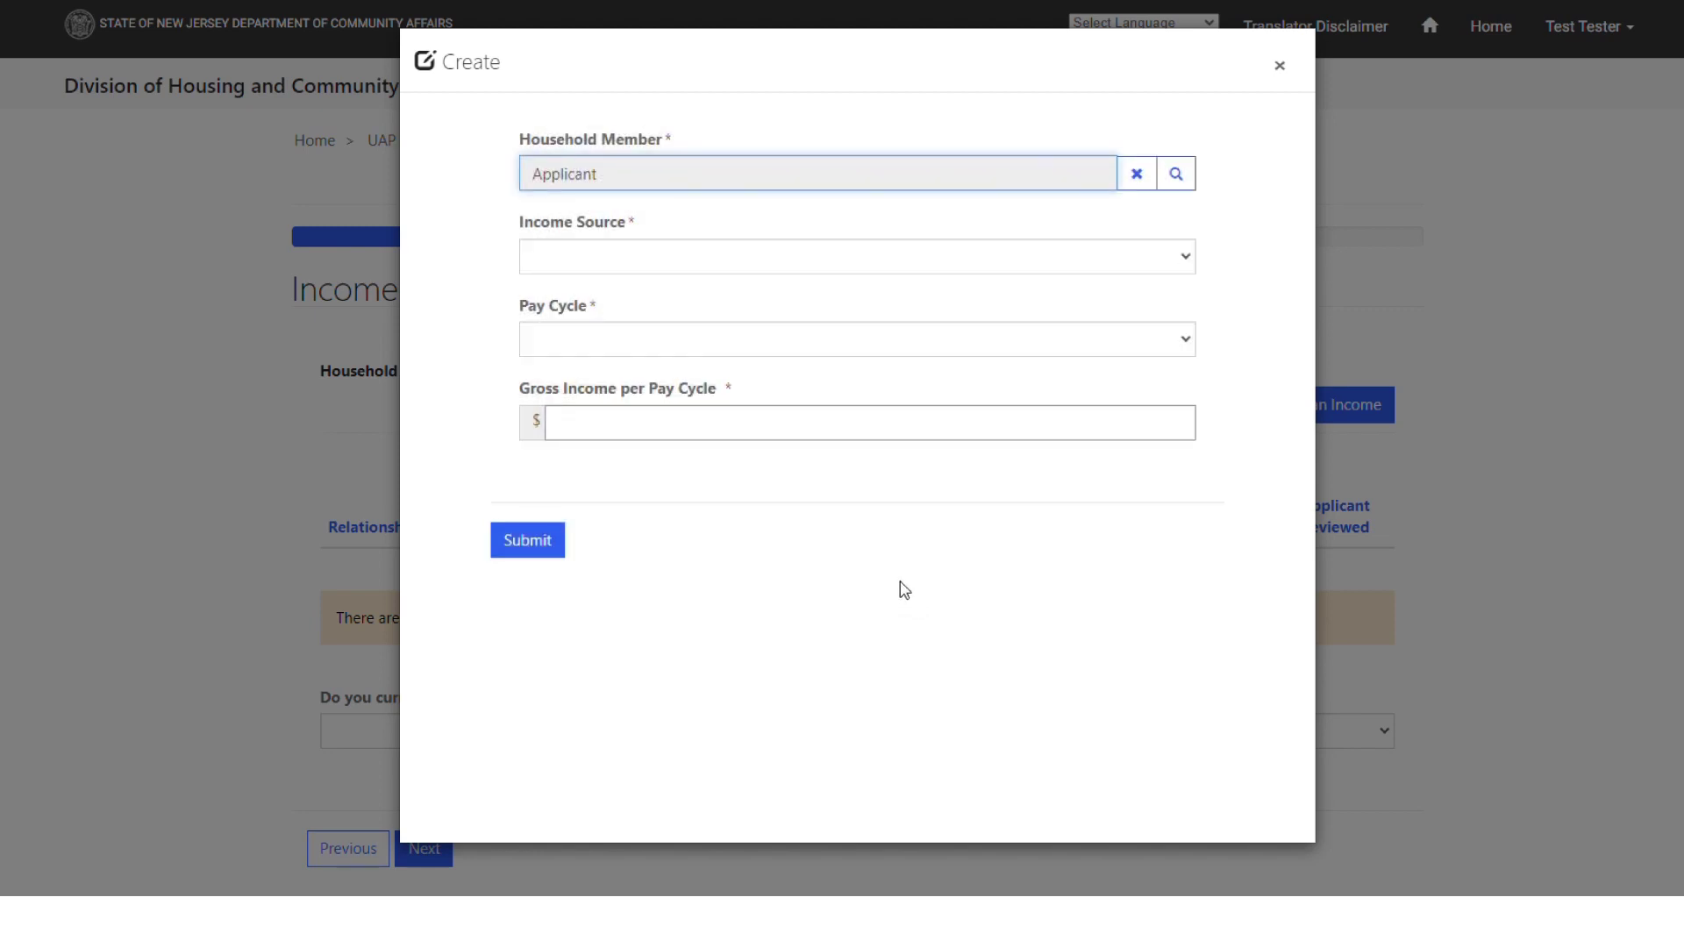
Step: Examine the Income Source and Pay Cycle options of the new income entry, and close it without submitting
{"action": "left_click", "coordinate": [1187, 258]}
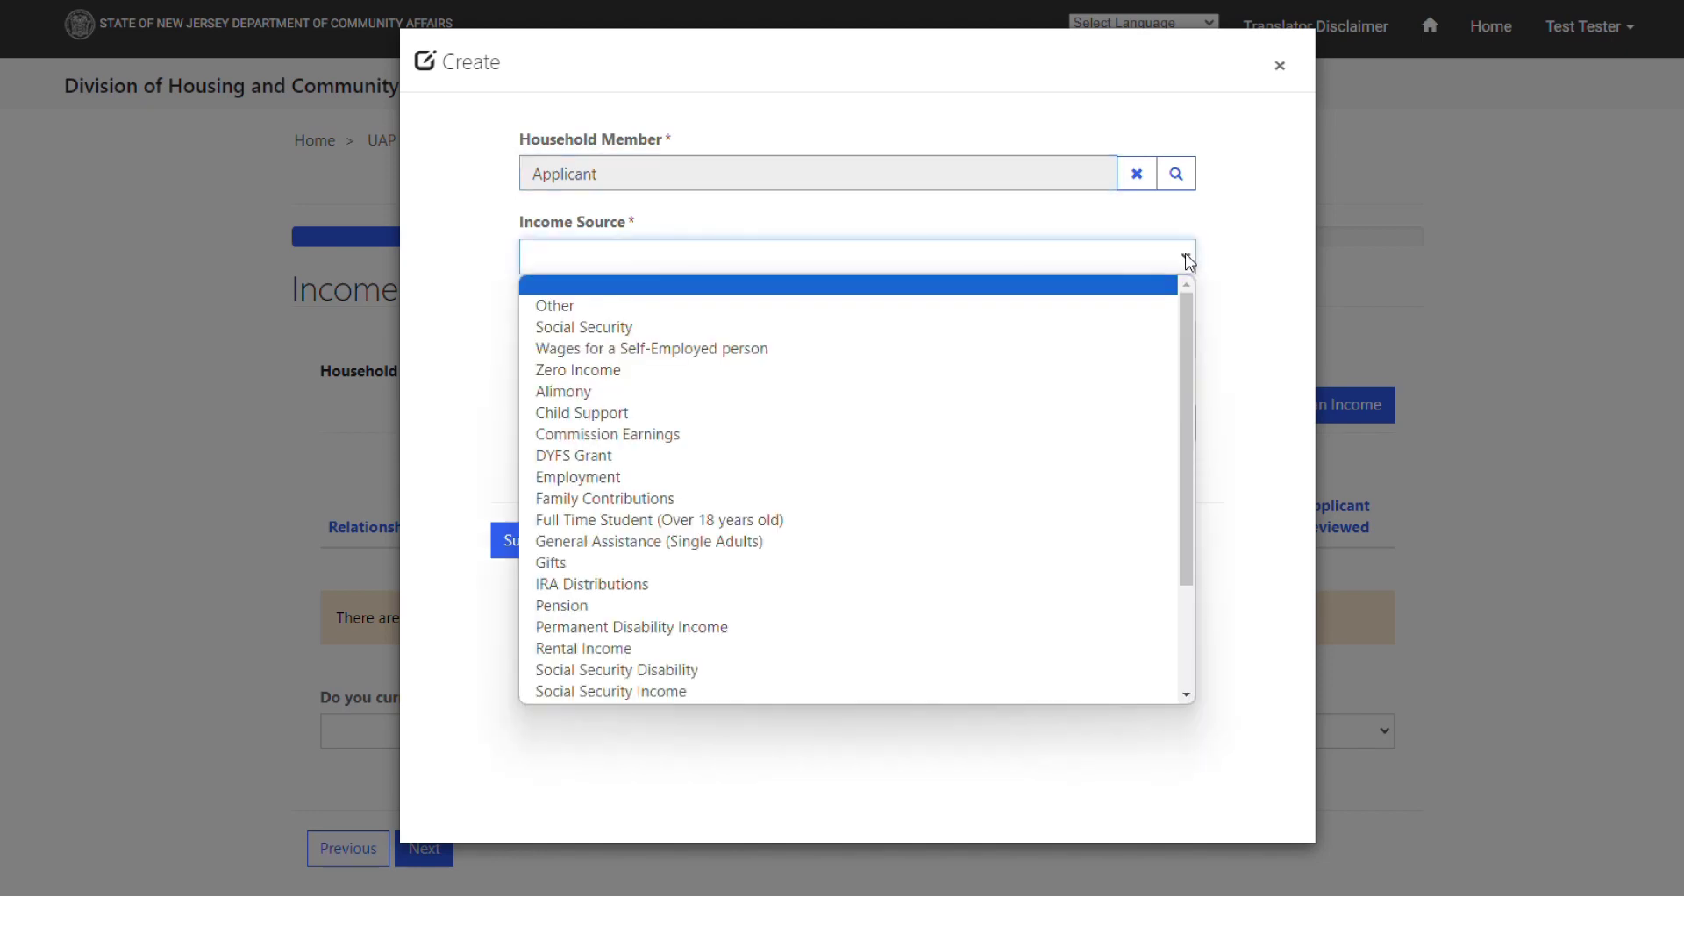
{"action": "left_click", "coordinate": [1187, 259]}
{"action": "left_click", "coordinate": [1182, 340]}
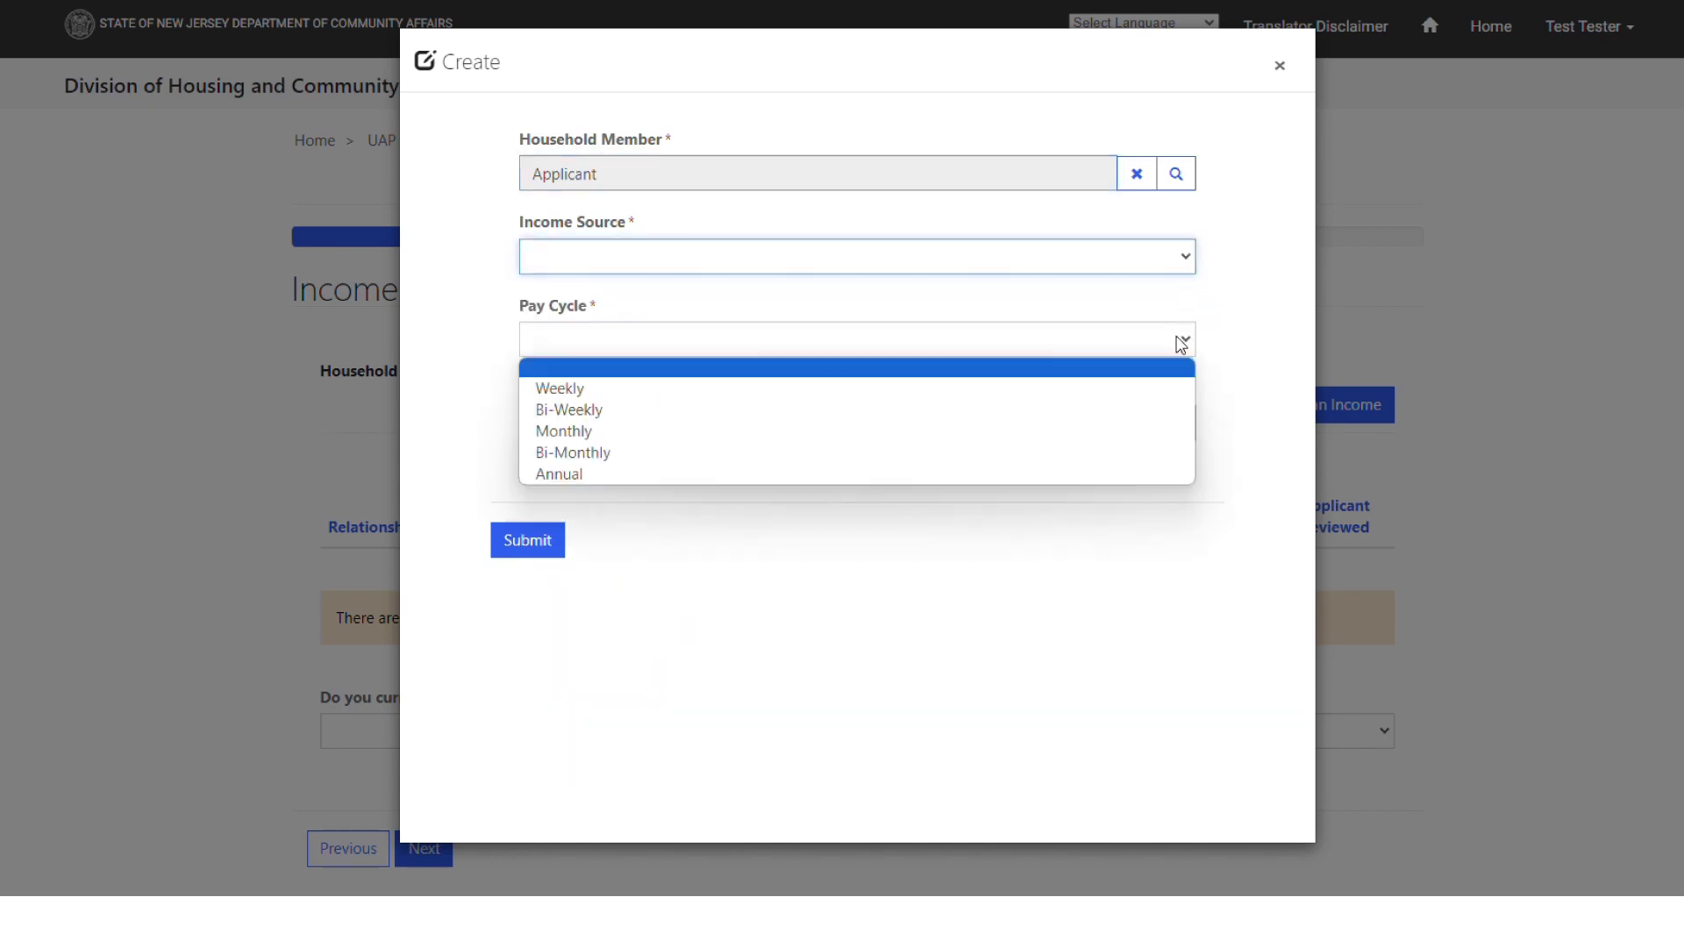
{"action": "left_click", "coordinate": [1254, 314]}
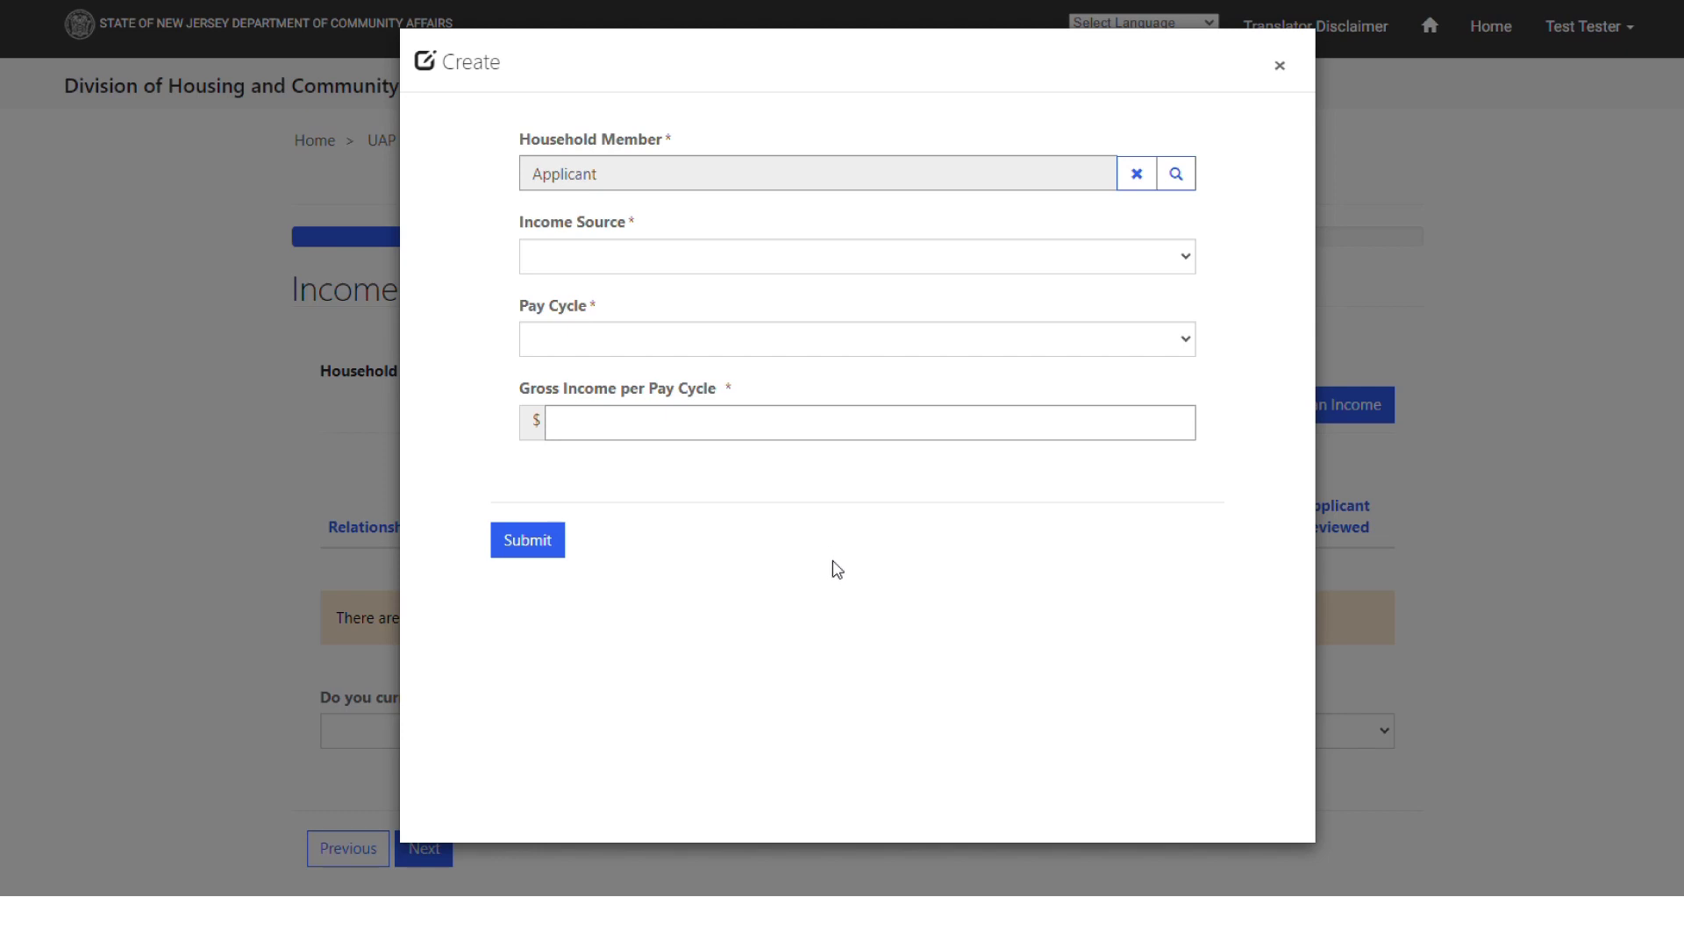
{"action": "left_click", "coordinate": [1280, 70]}
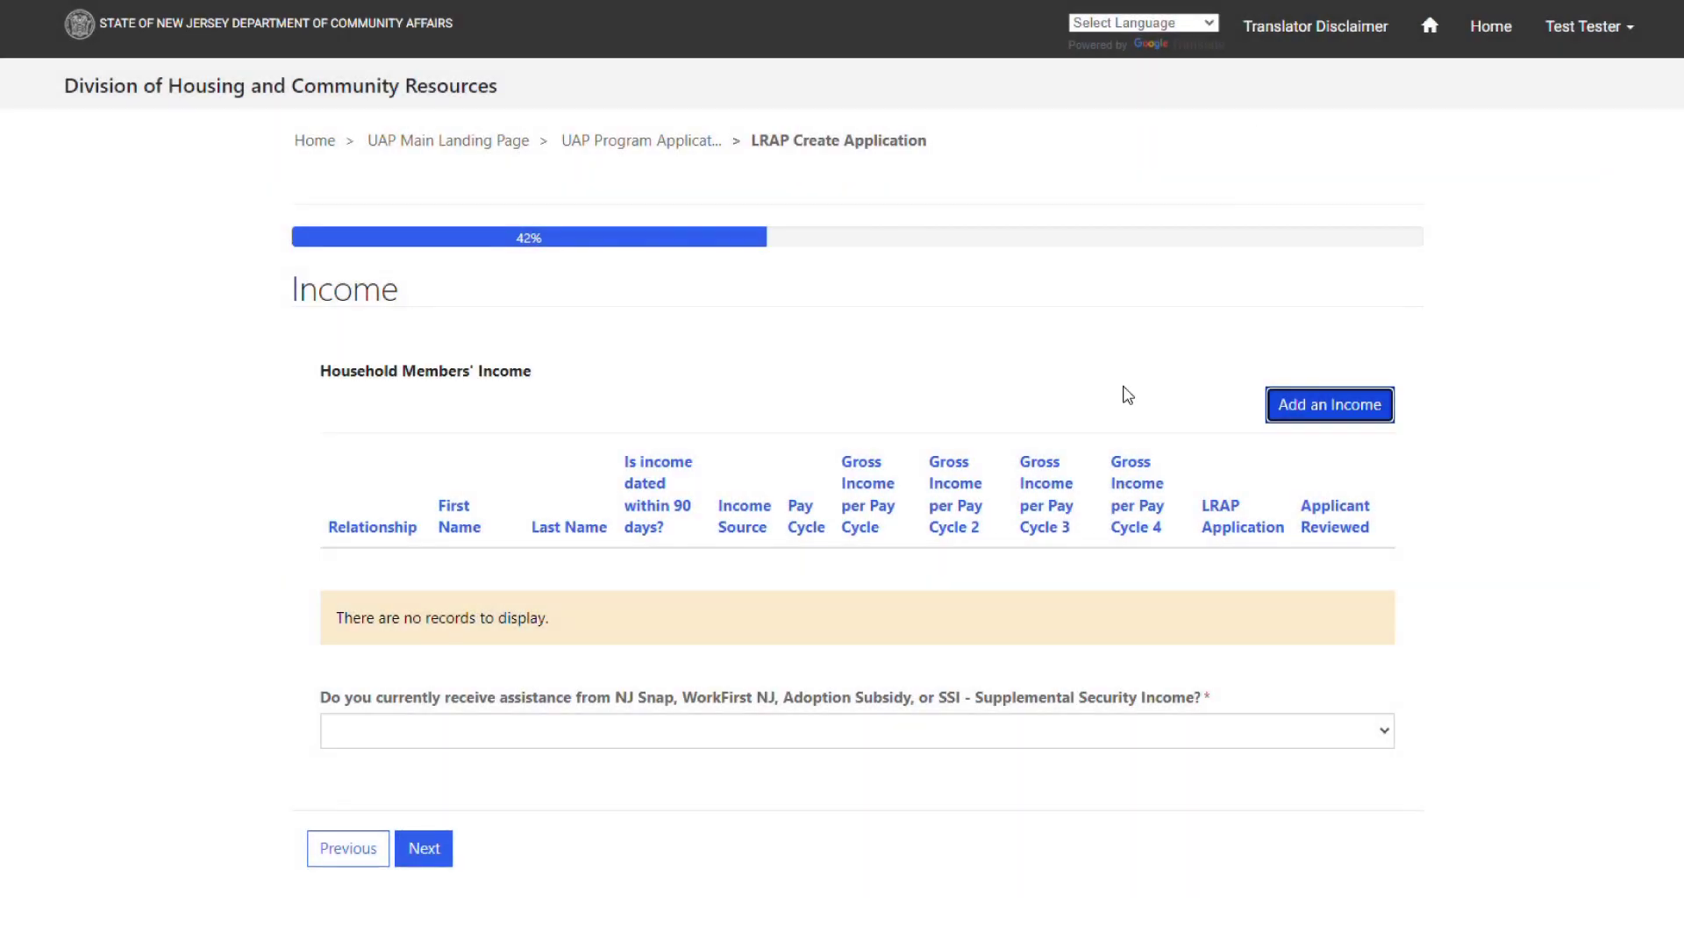
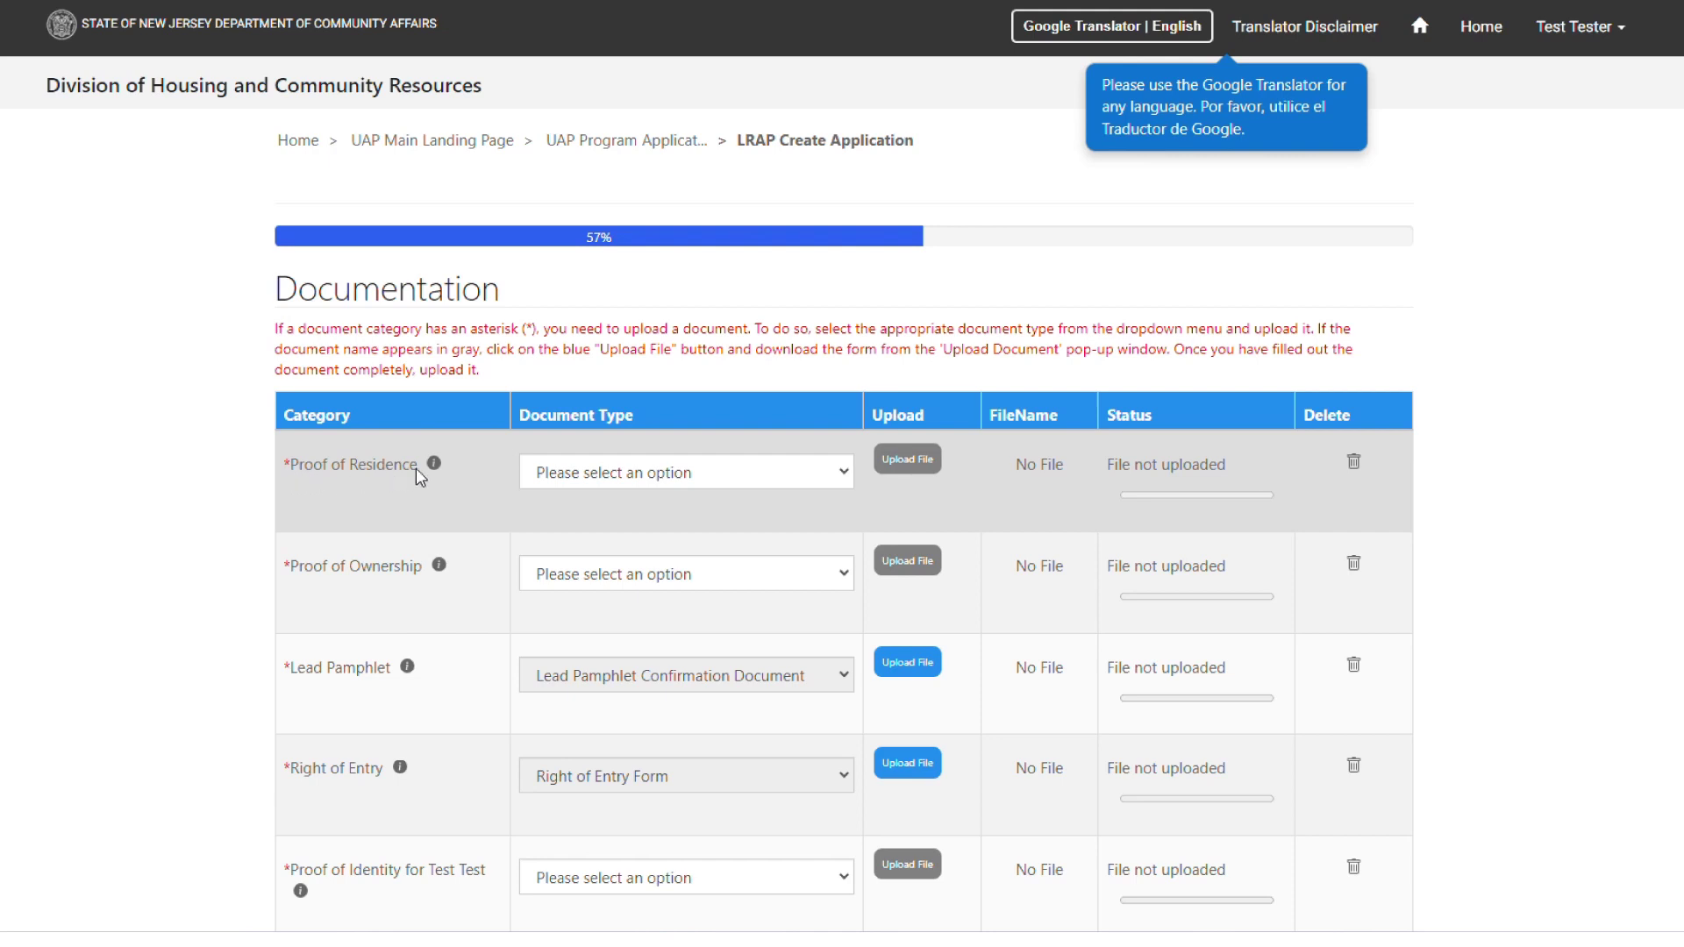
Step: Read the Proof of Residence explanation on the Documentation page and set its document type to Utility Bill
{"action": "mouse_move", "coordinate": [430, 463]}
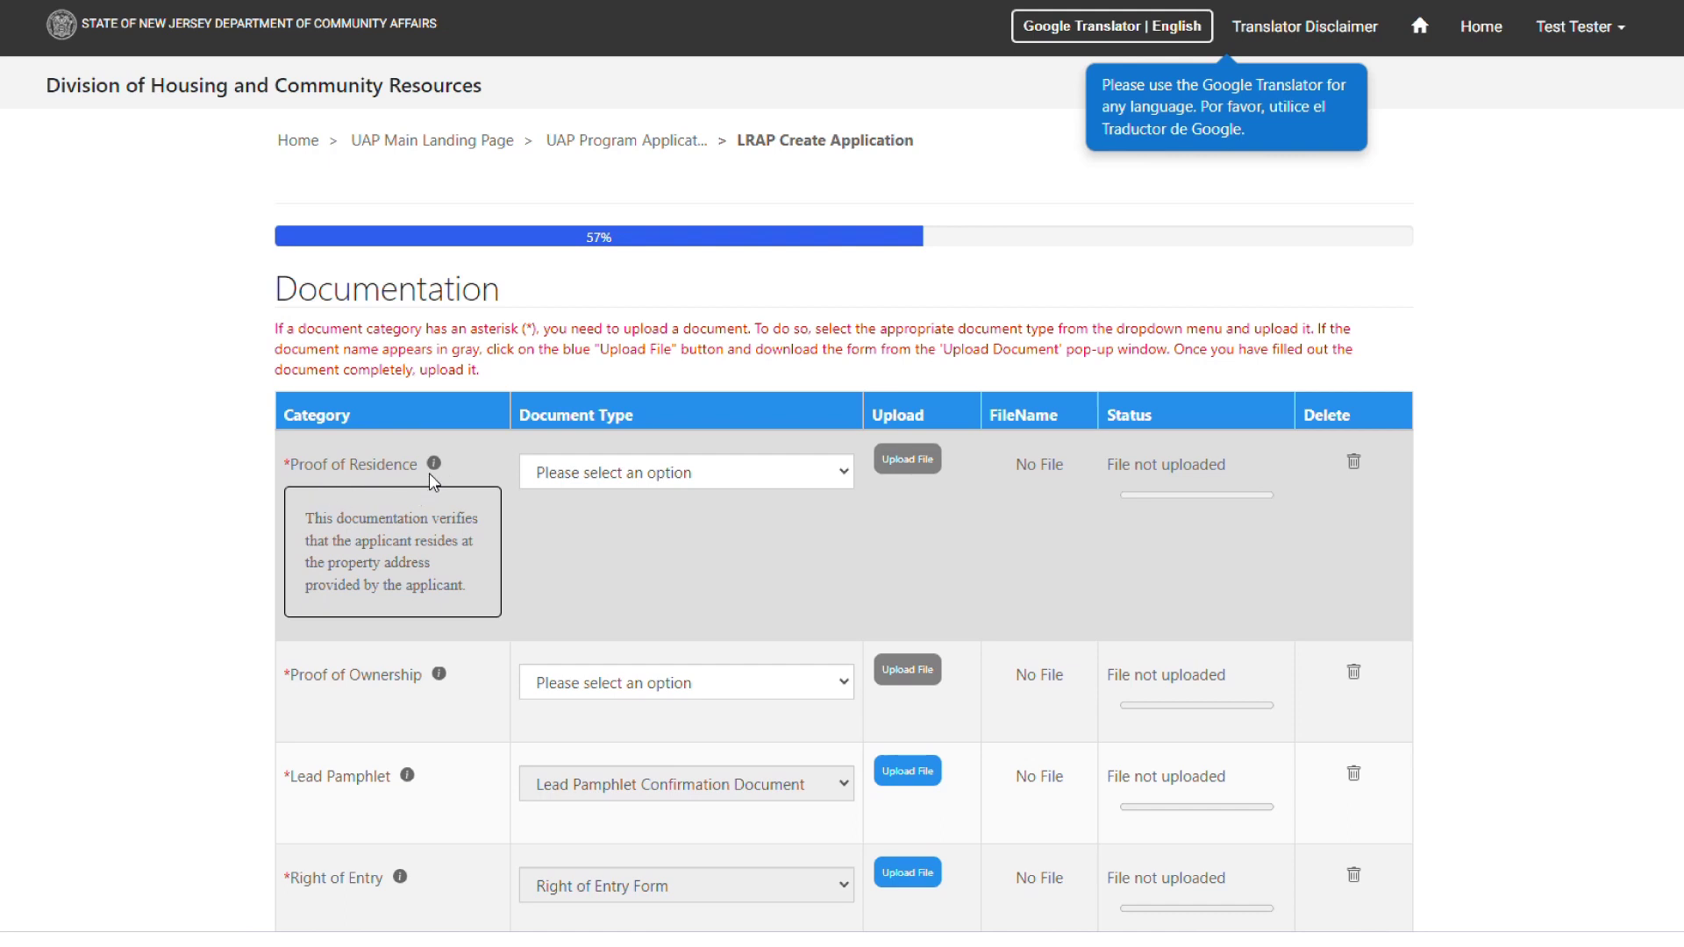
{"action": "left_click", "coordinate": [743, 481]}
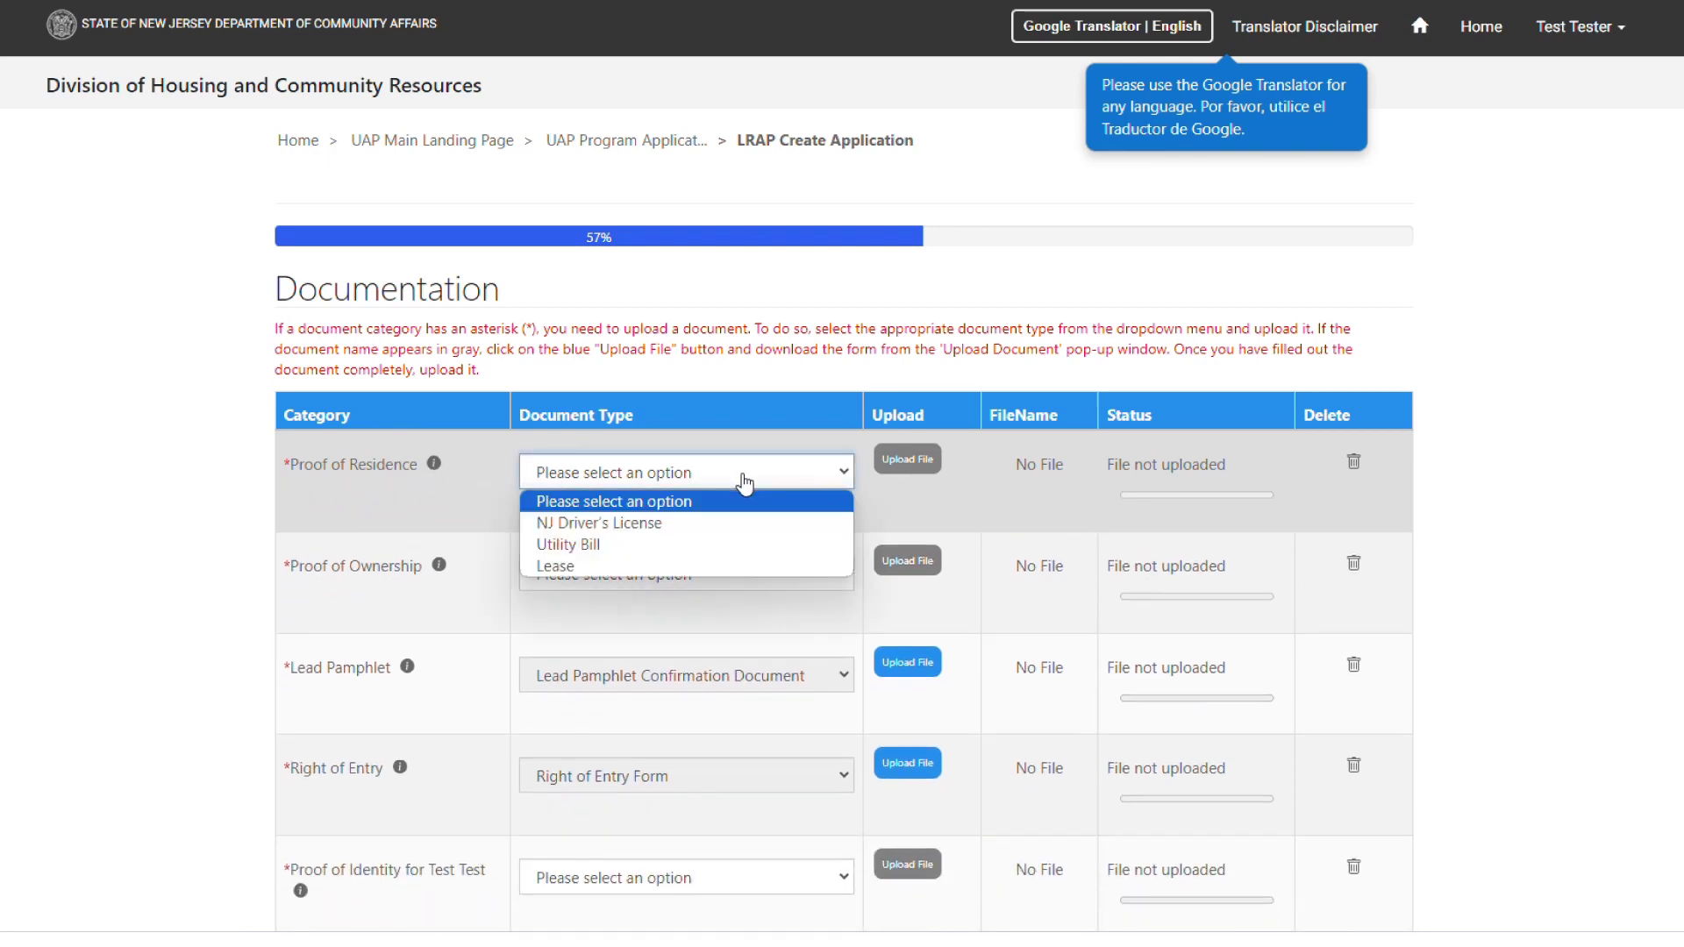
{"action": "left_click", "coordinate": [723, 543]}
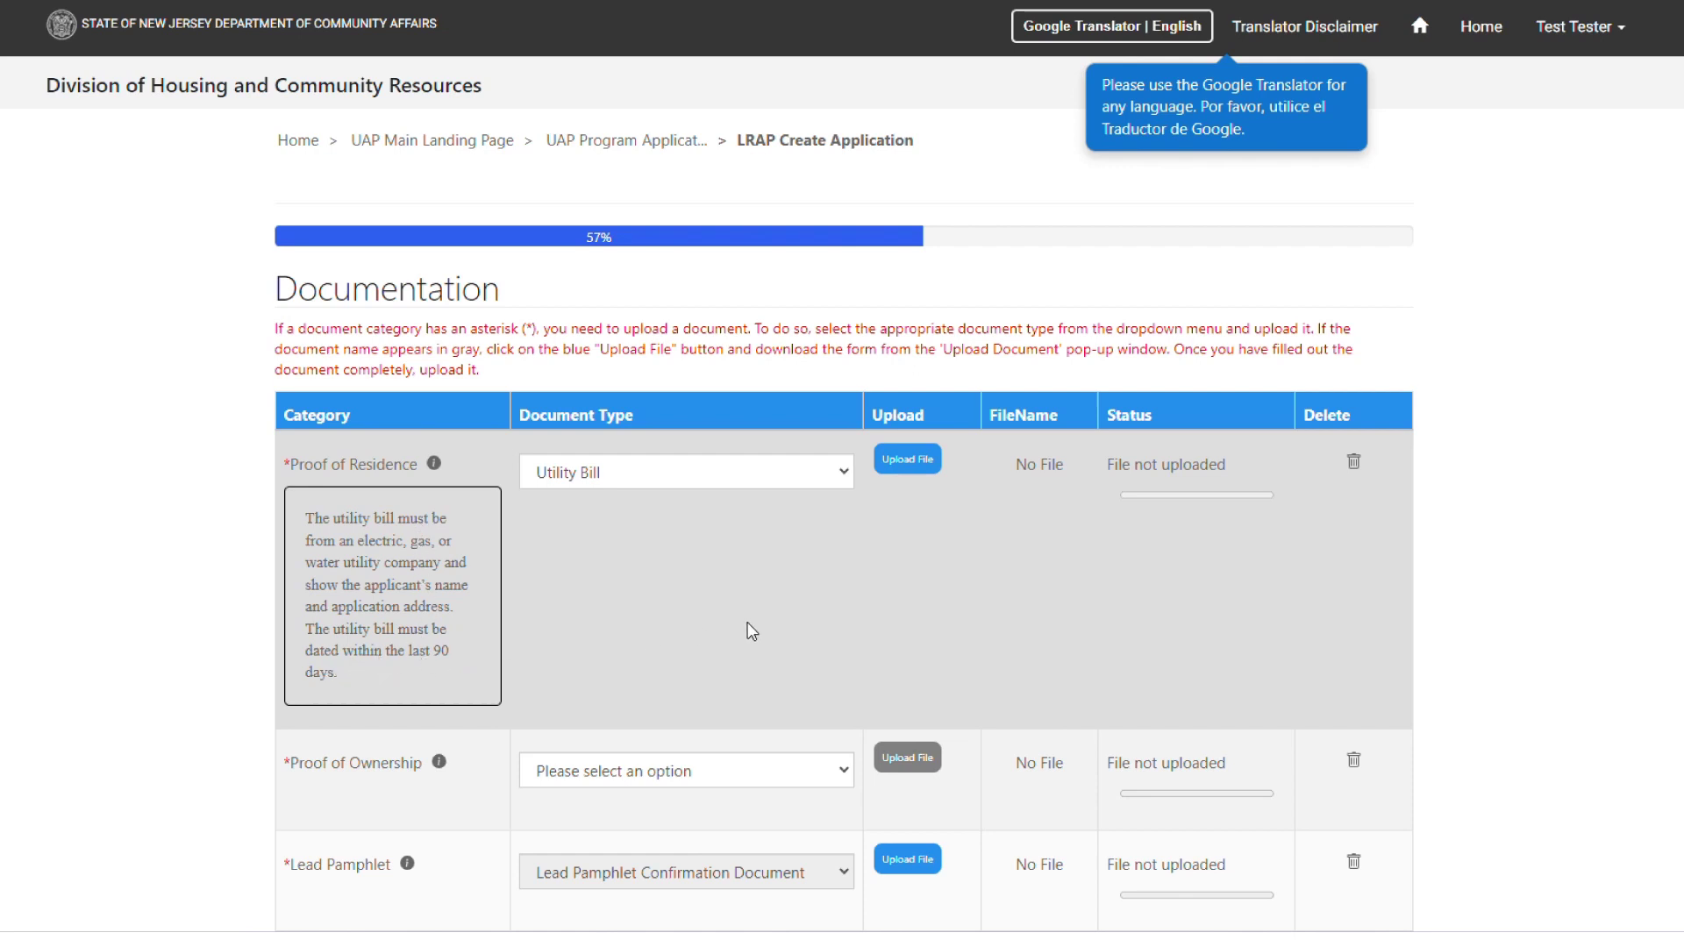
Step: Upload PSEG.pdf as the only Proof of Residence file, checking the document preview before submitting it
{"action": "left_click", "coordinate": [919, 471]}
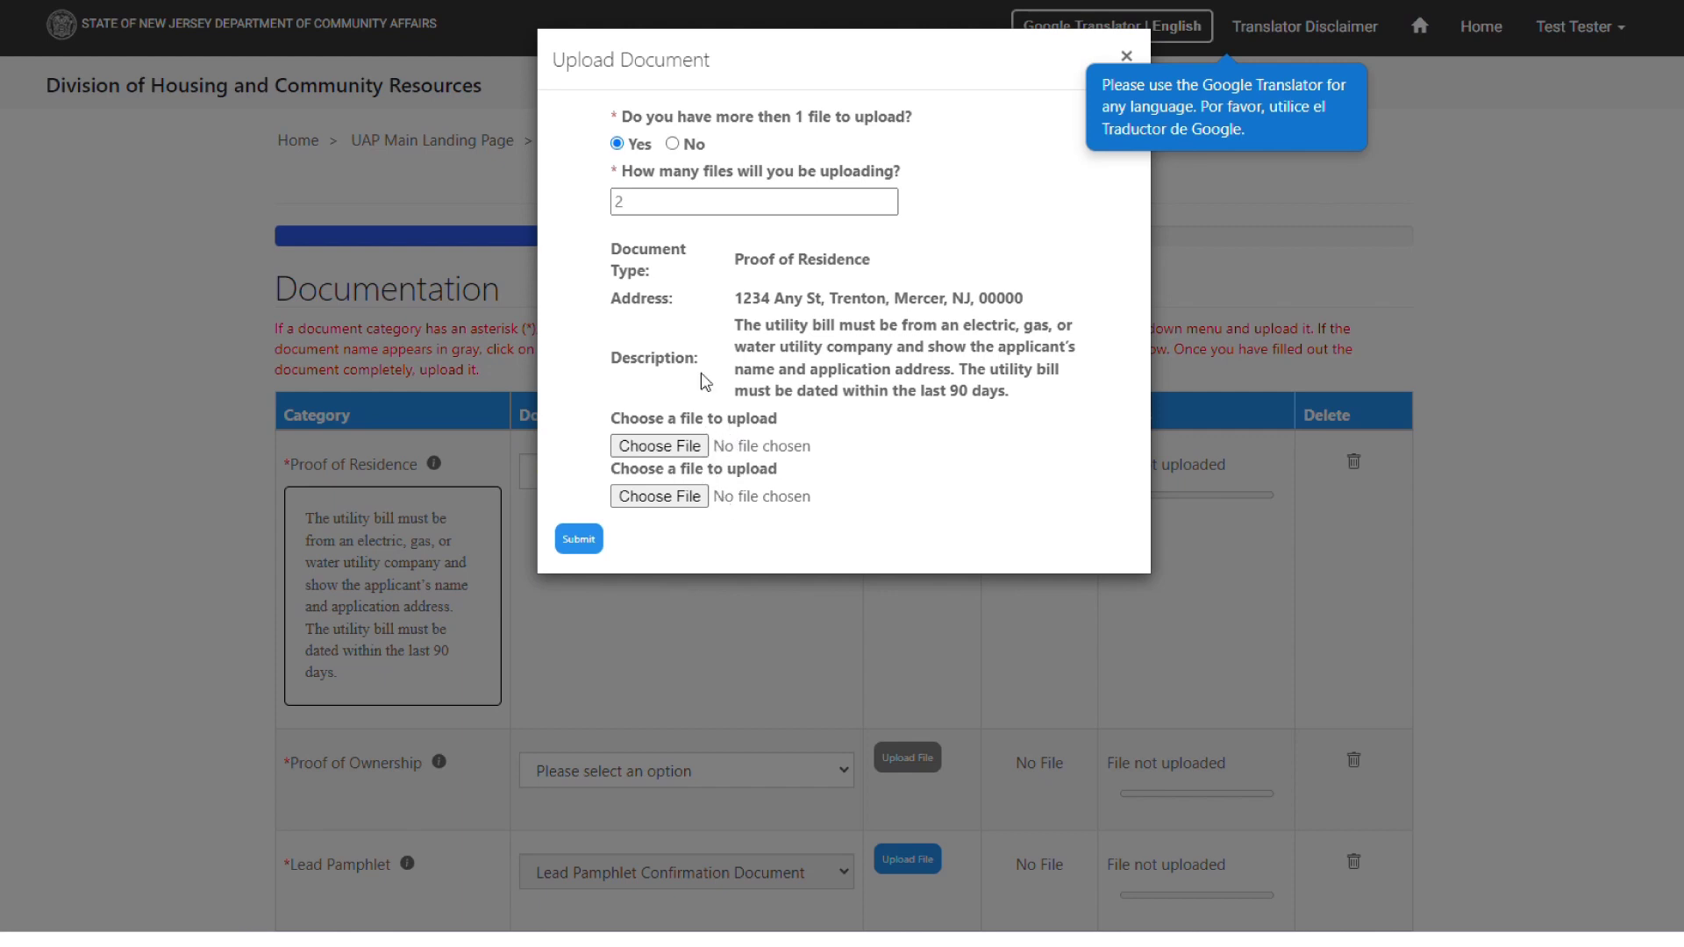
{"action": "left_click", "coordinate": [672, 144]}
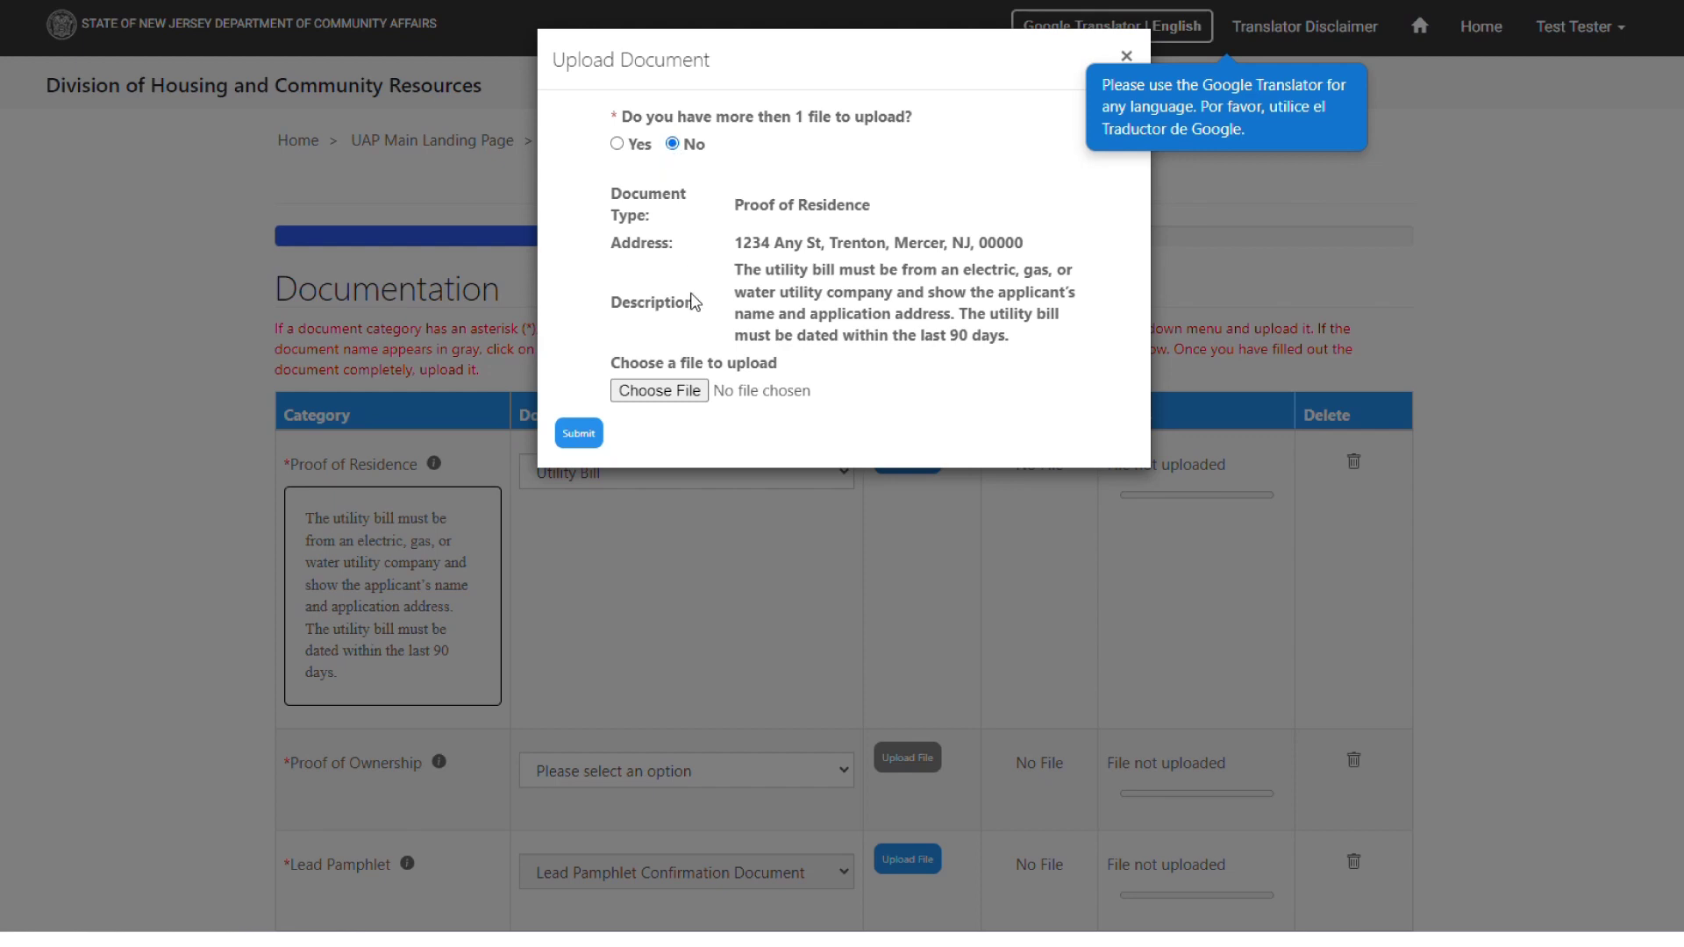
{"action": "left_click", "coordinate": [662, 392]}
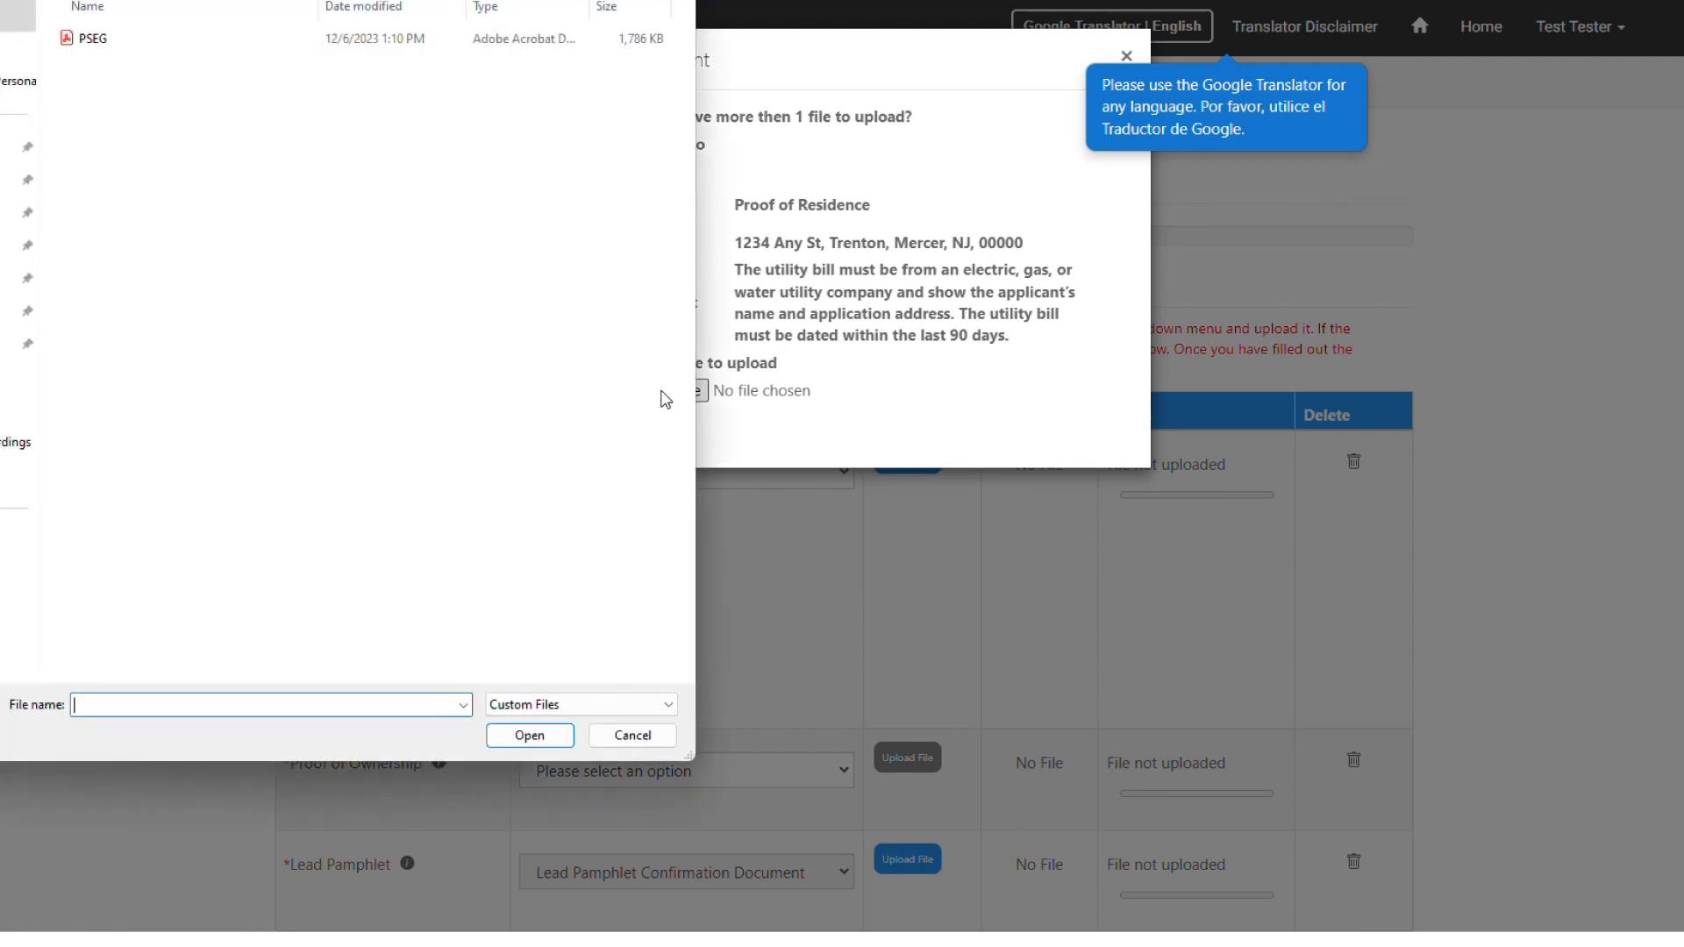
{"action": "double_click", "coordinate": [97, 39]}
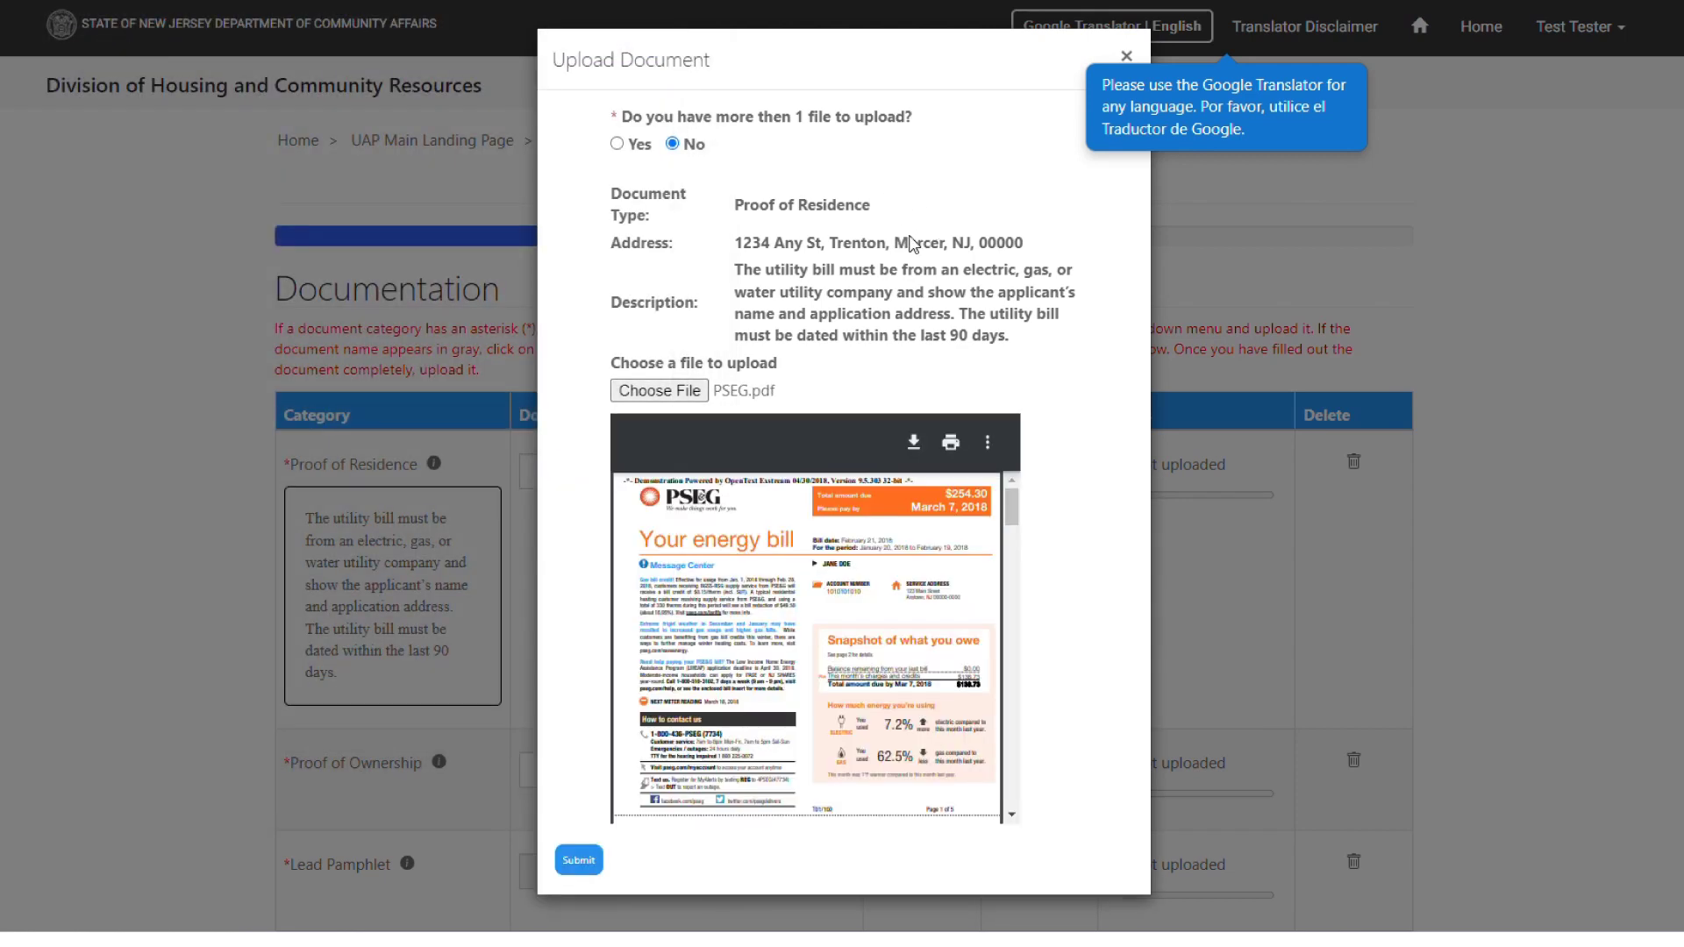
{"action": "scroll", "coordinate": [928, 548], "scroll_direction": "down", "scroll_amount": 5}
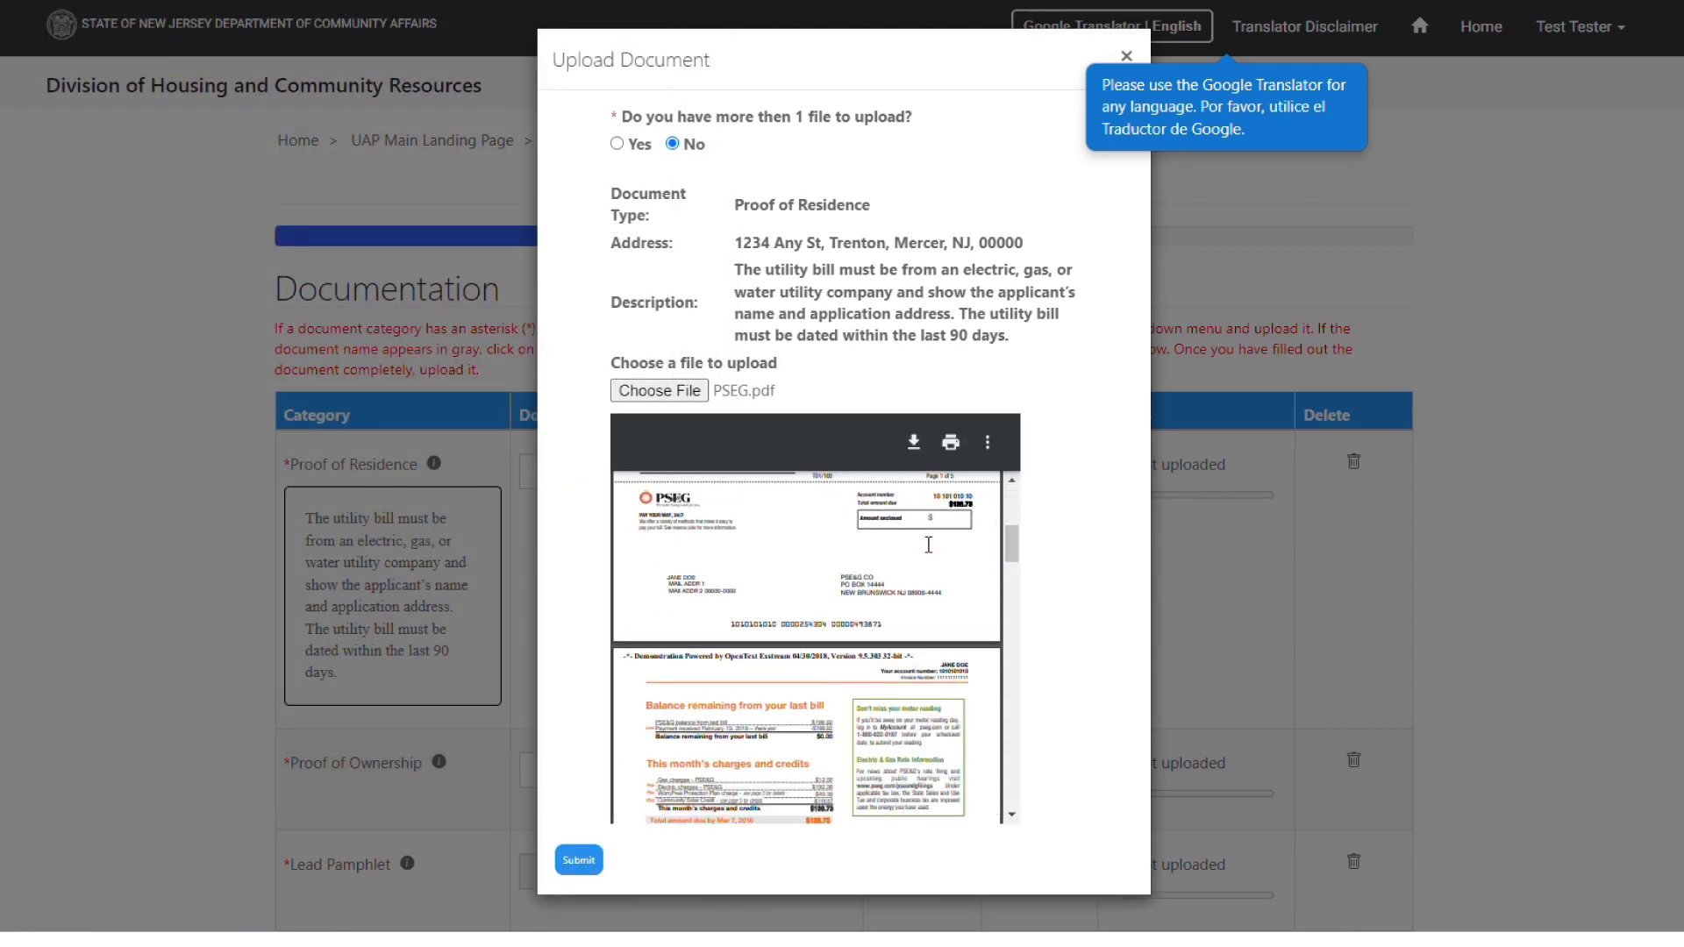
{"action": "scroll", "coordinate": [924, 540], "scroll_direction": "down", "scroll_amount": 3}
{"action": "scroll", "coordinate": [913, 559], "scroll_direction": "up", "scroll_amount": 10}
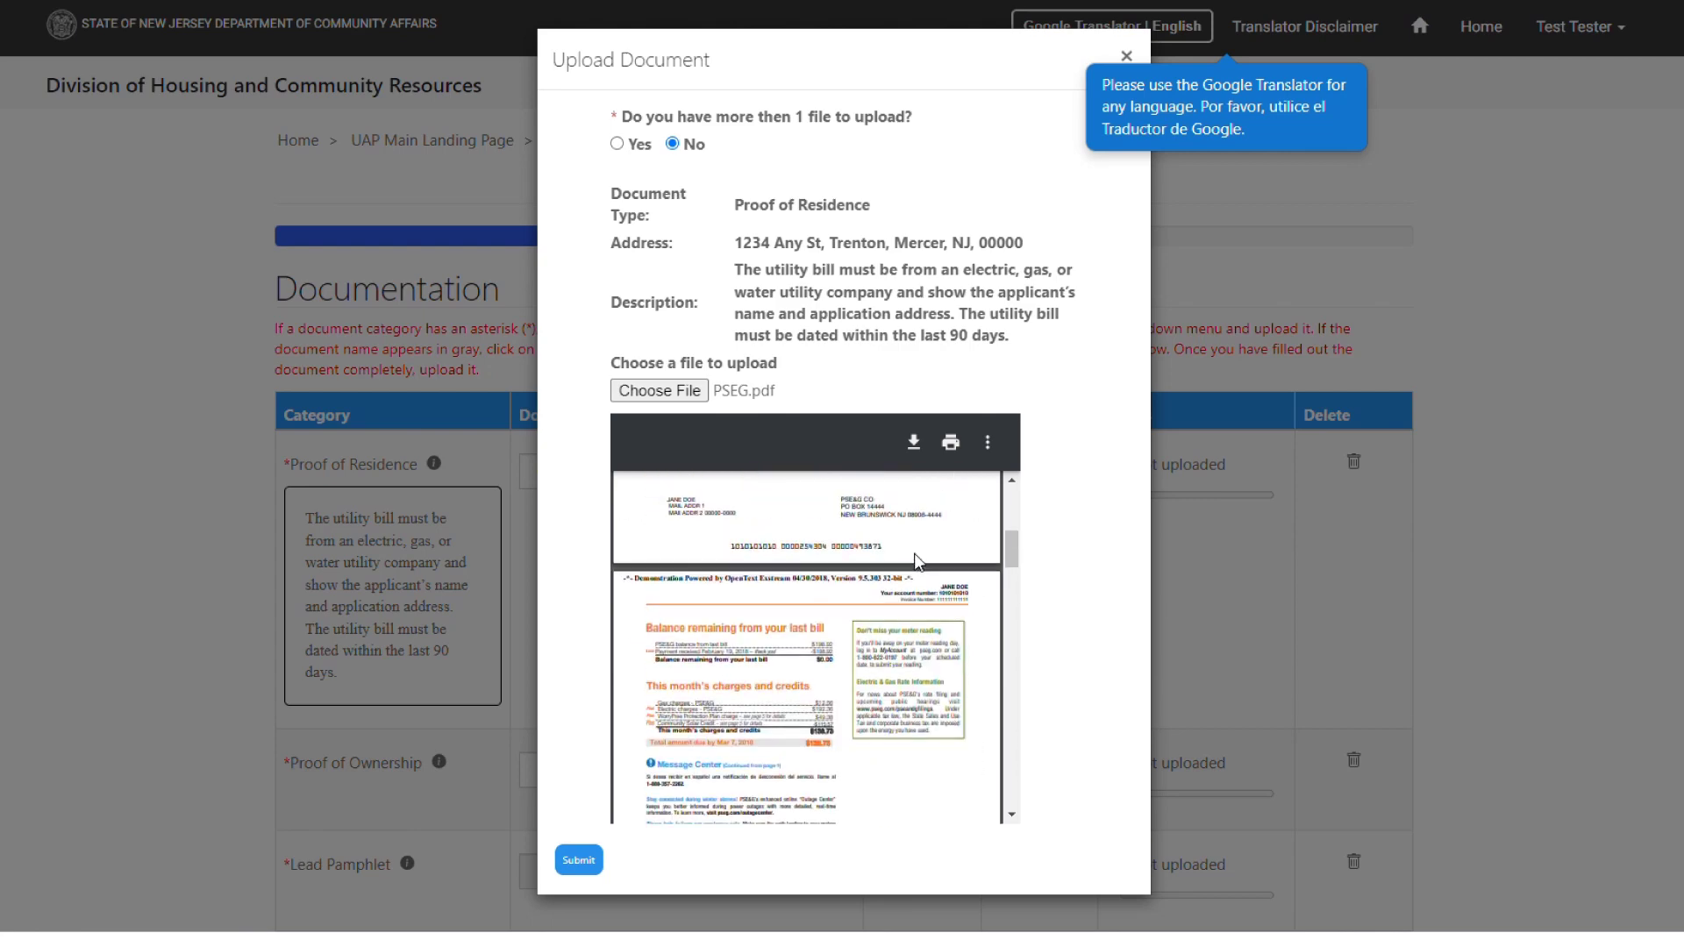
{"action": "left_click", "coordinate": [581, 861]}
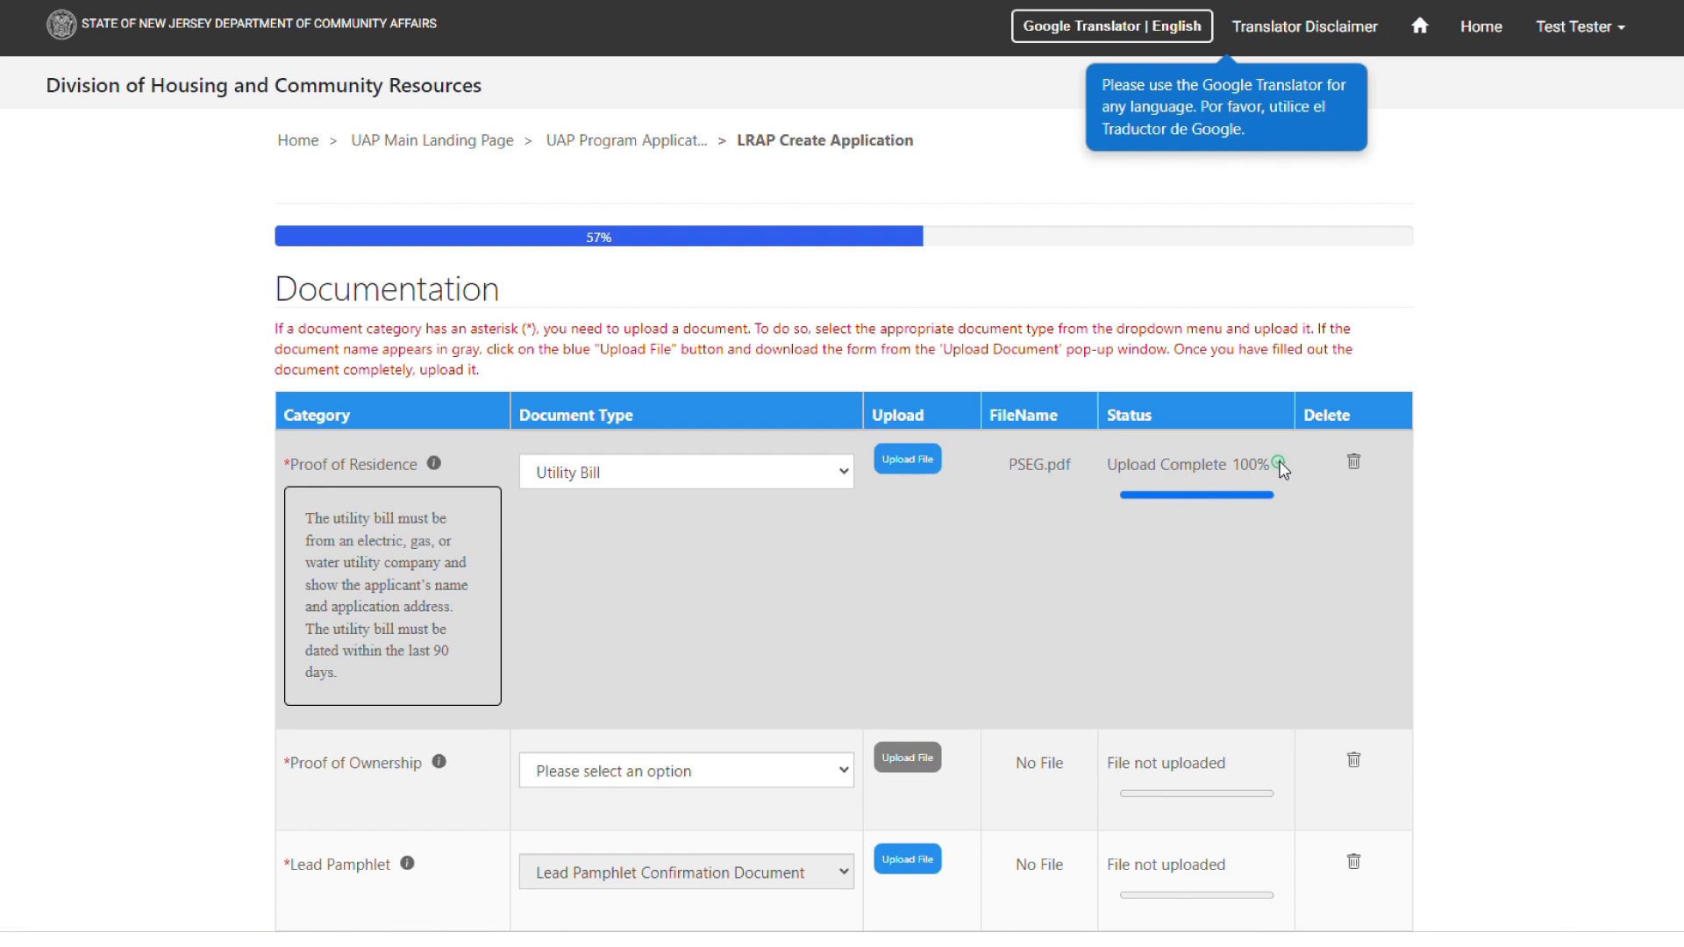
Step: Delete the uploaded Proof of Residence file and open the document upload for the Right of Entry Form
{"action": "left_click", "coordinate": [1351, 467]}
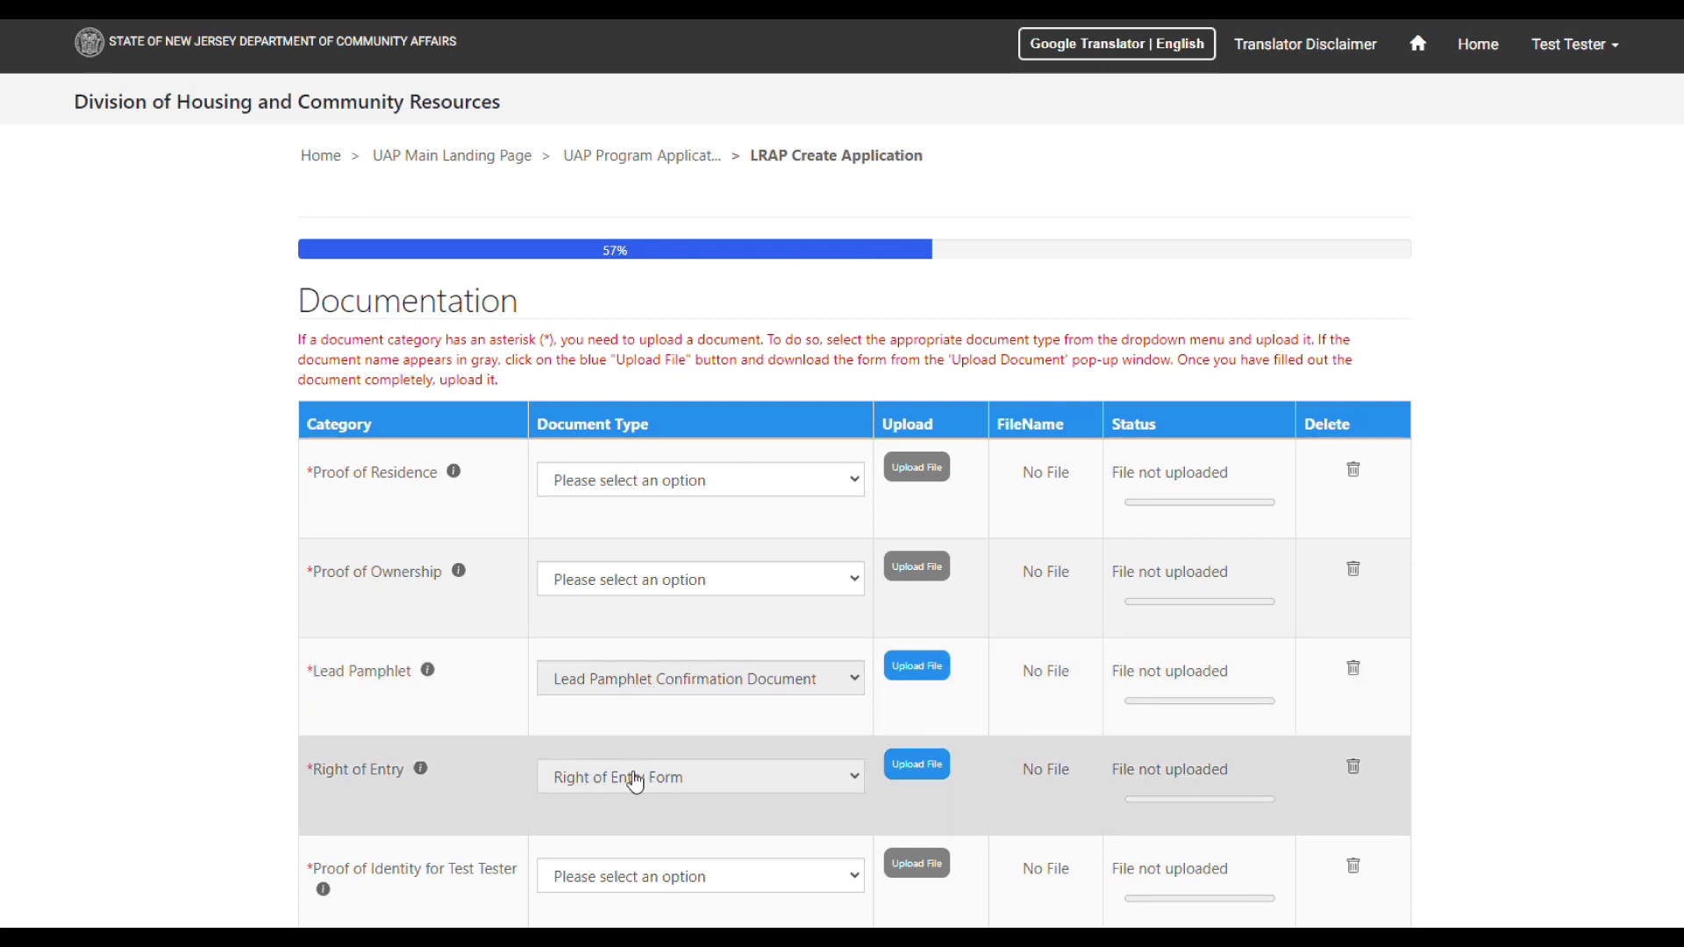
{"action": "left_click", "coordinate": [919, 765]}
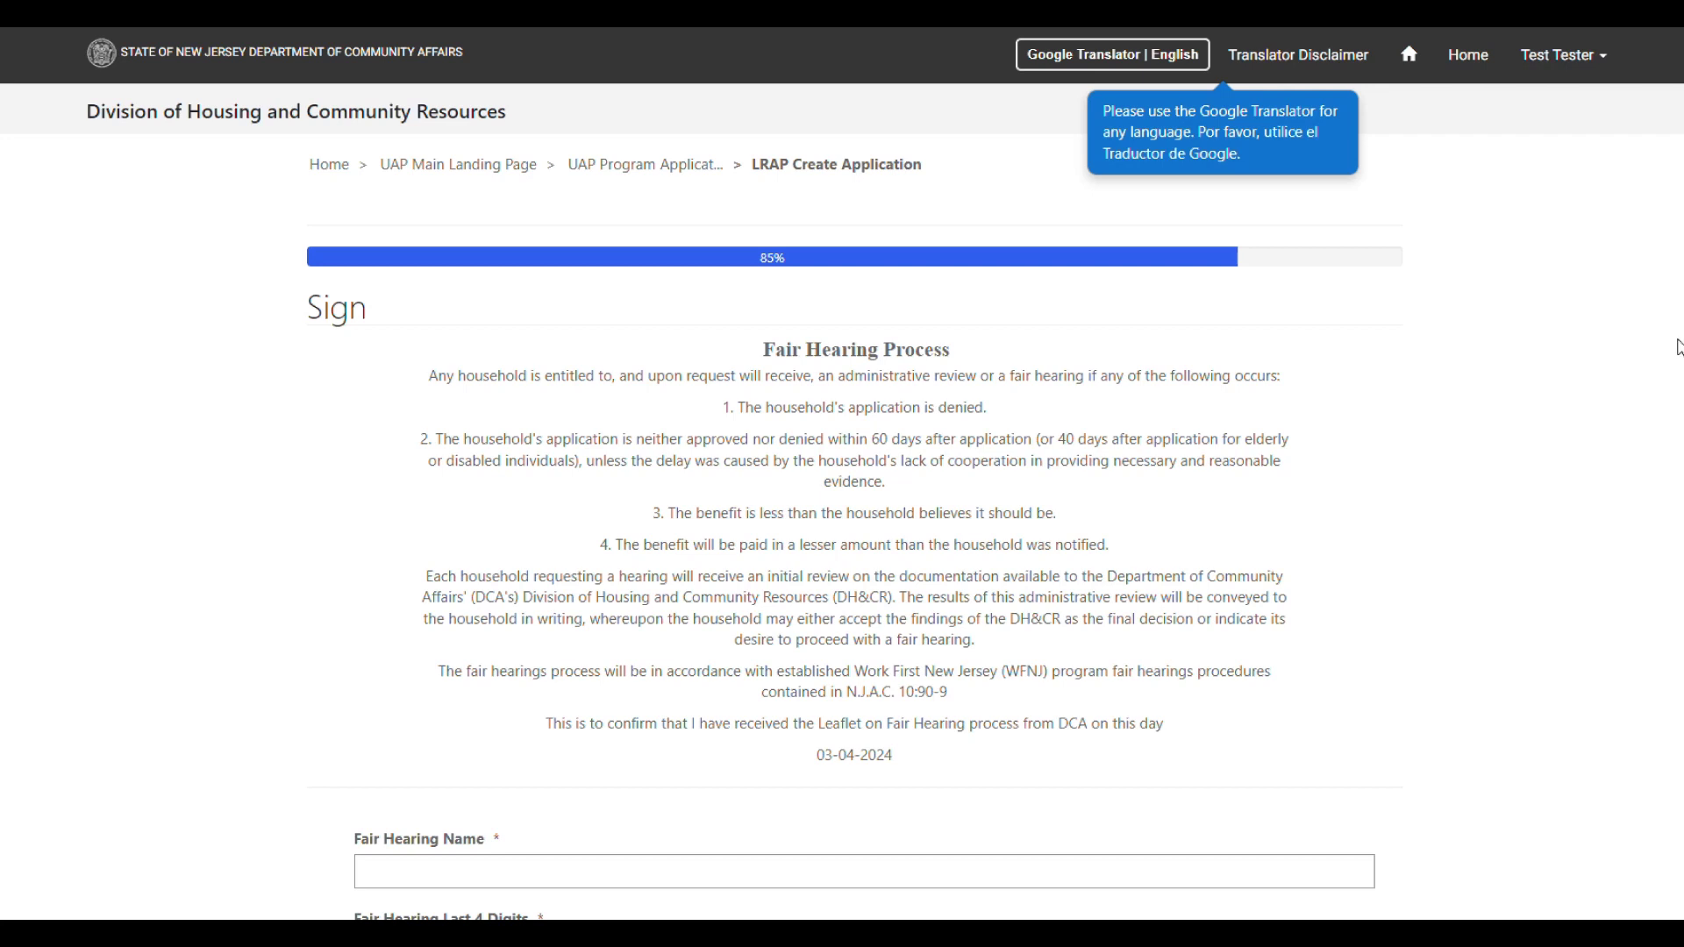
Step: Review the Fair Hearing Process text on the Sign page and its name, last 4 digits and signature fields
{"action": "scroll", "coordinate": [1678, 348], "scroll_direction": "down", "scroll_amount": 3}
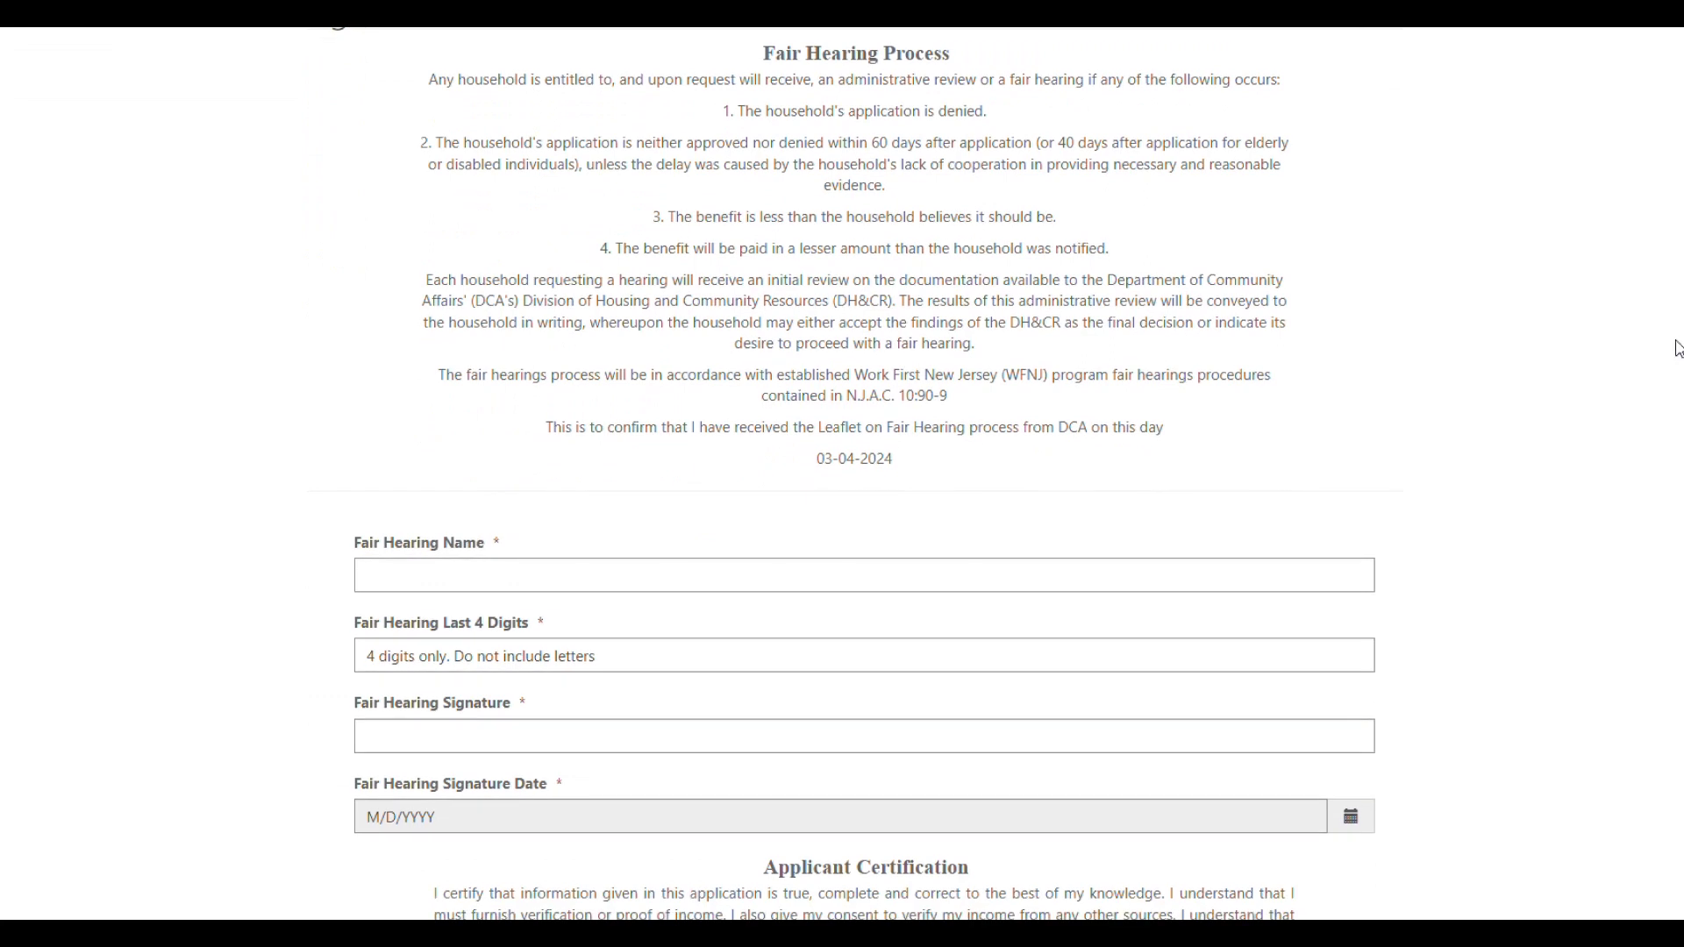
{"action": "left_click", "coordinate": [409, 564]}
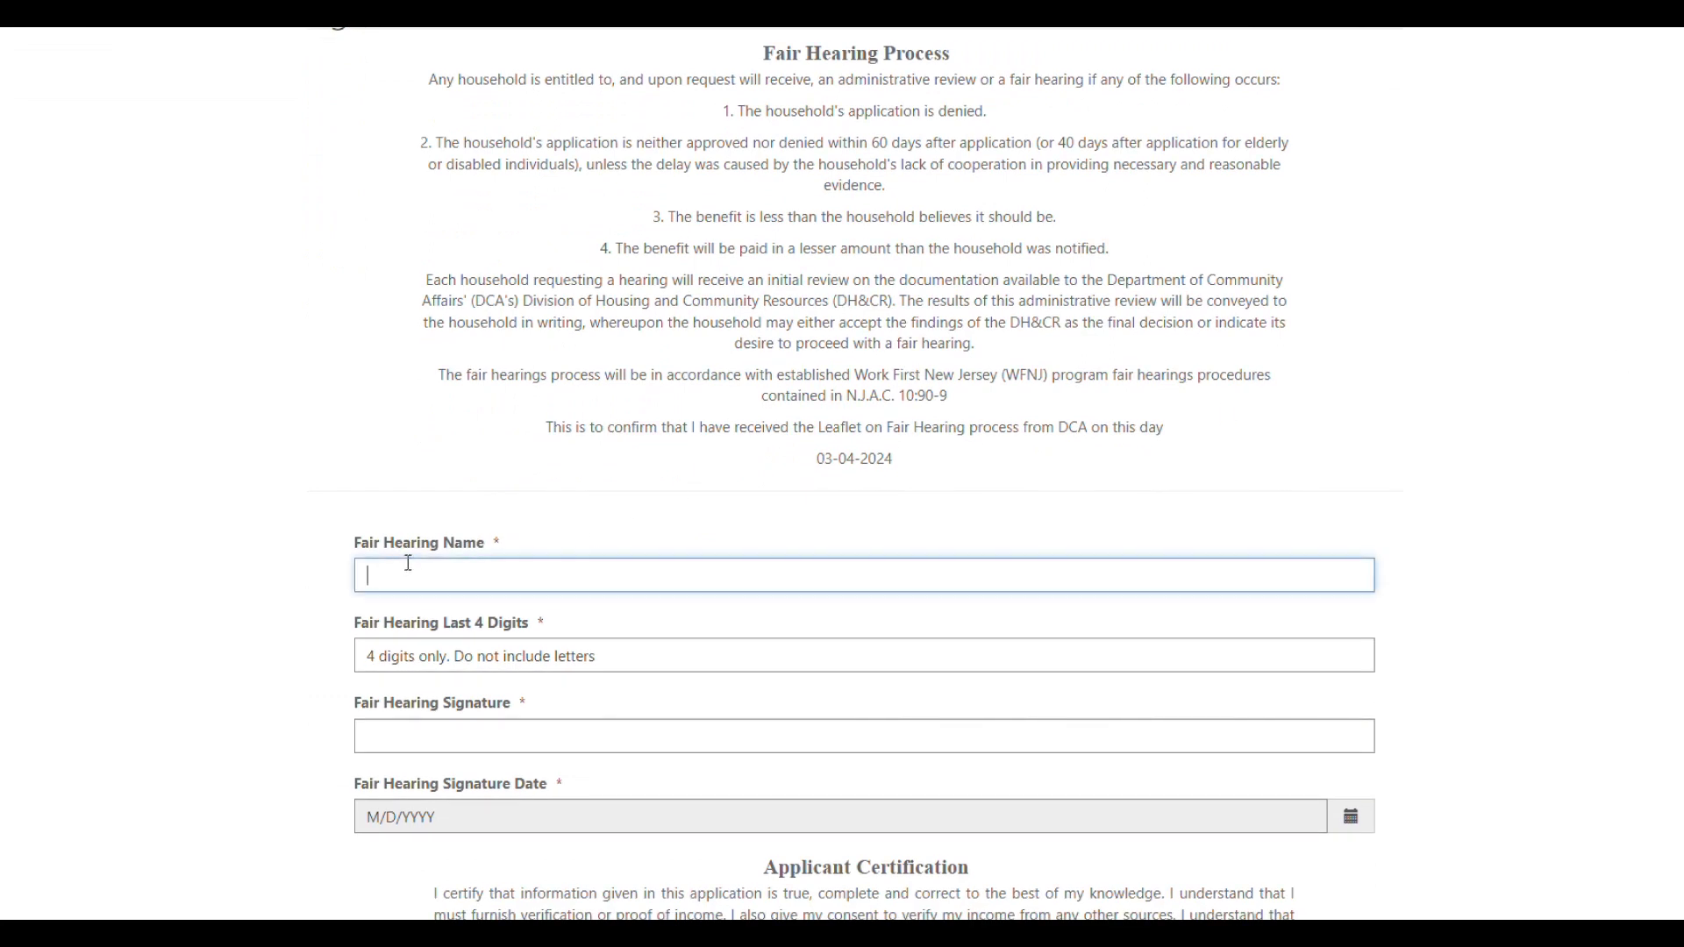
{"action": "left_click", "coordinate": [391, 656]}
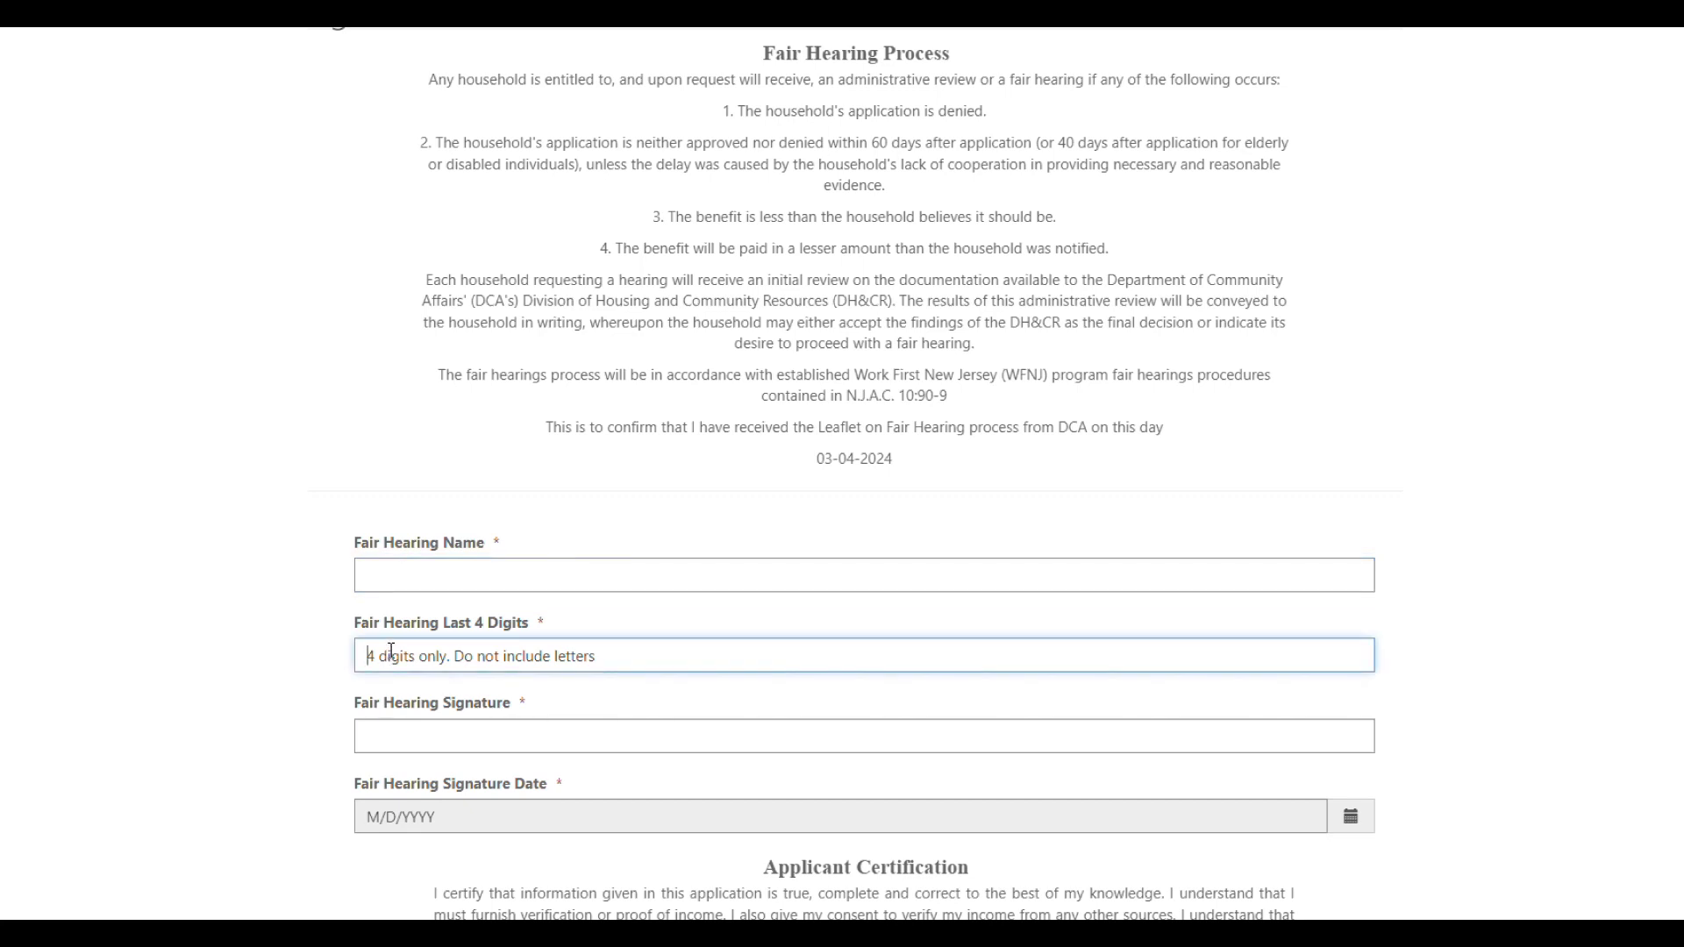
{"action": "left_click", "coordinate": [376, 731]}
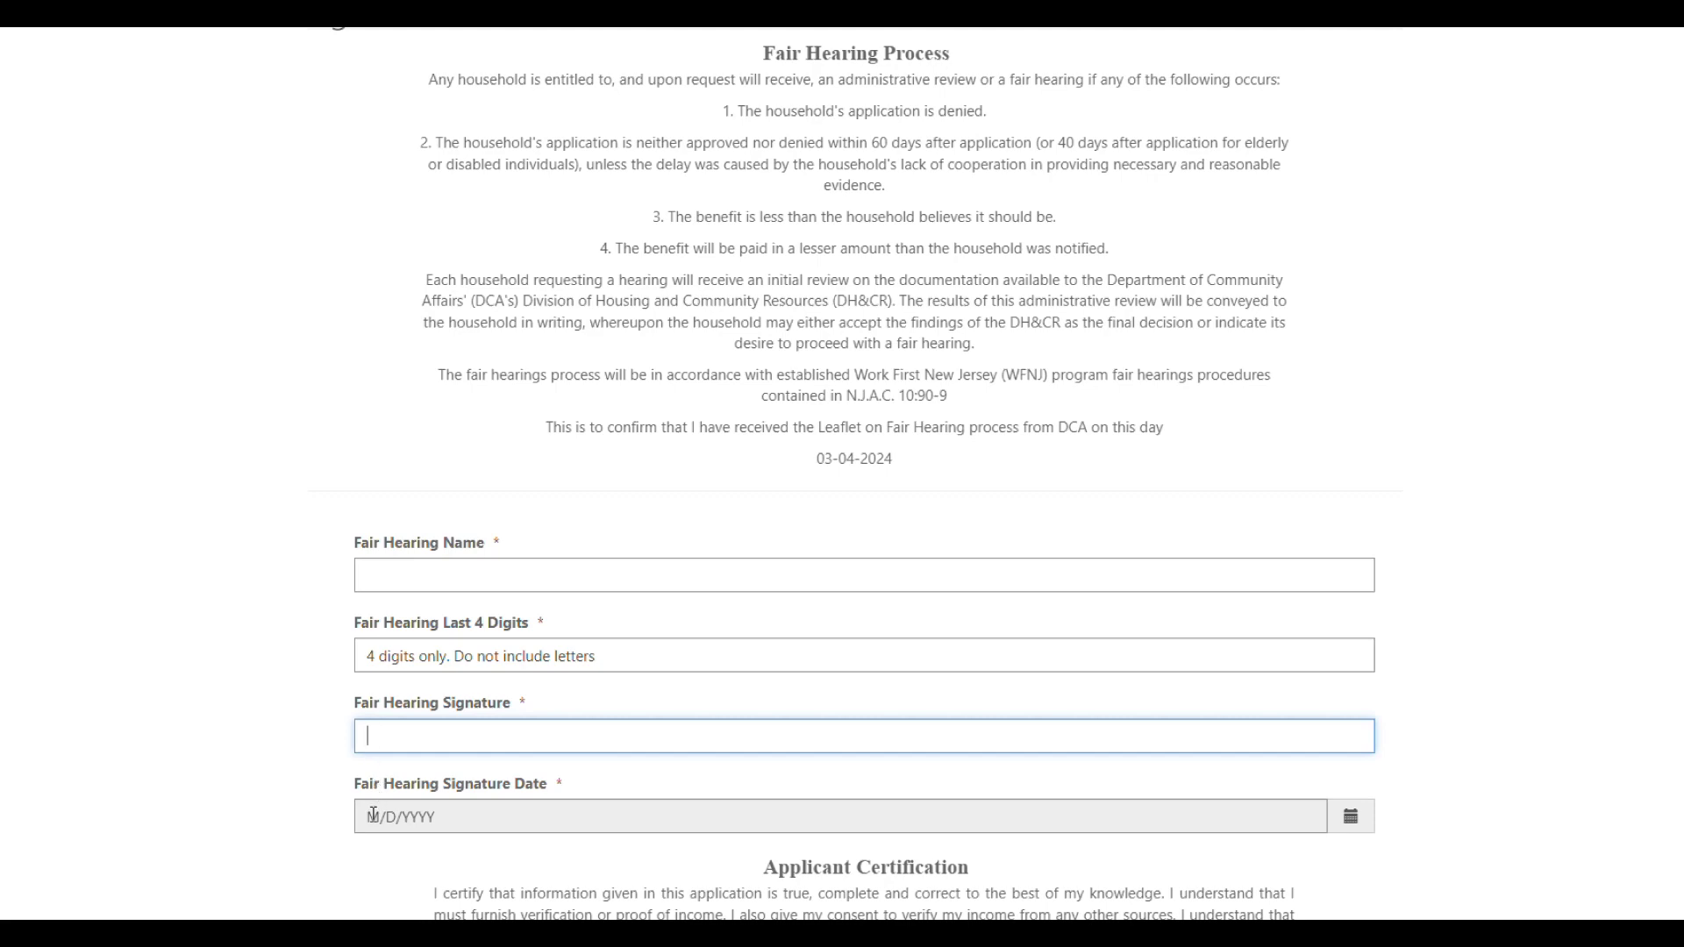
Step: Review the Applicant Certification text and the applicant signature and signature date fields
{"action": "scroll", "coordinate": [373, 815], "scroll_direction": "down", "scroll_amount": 9}
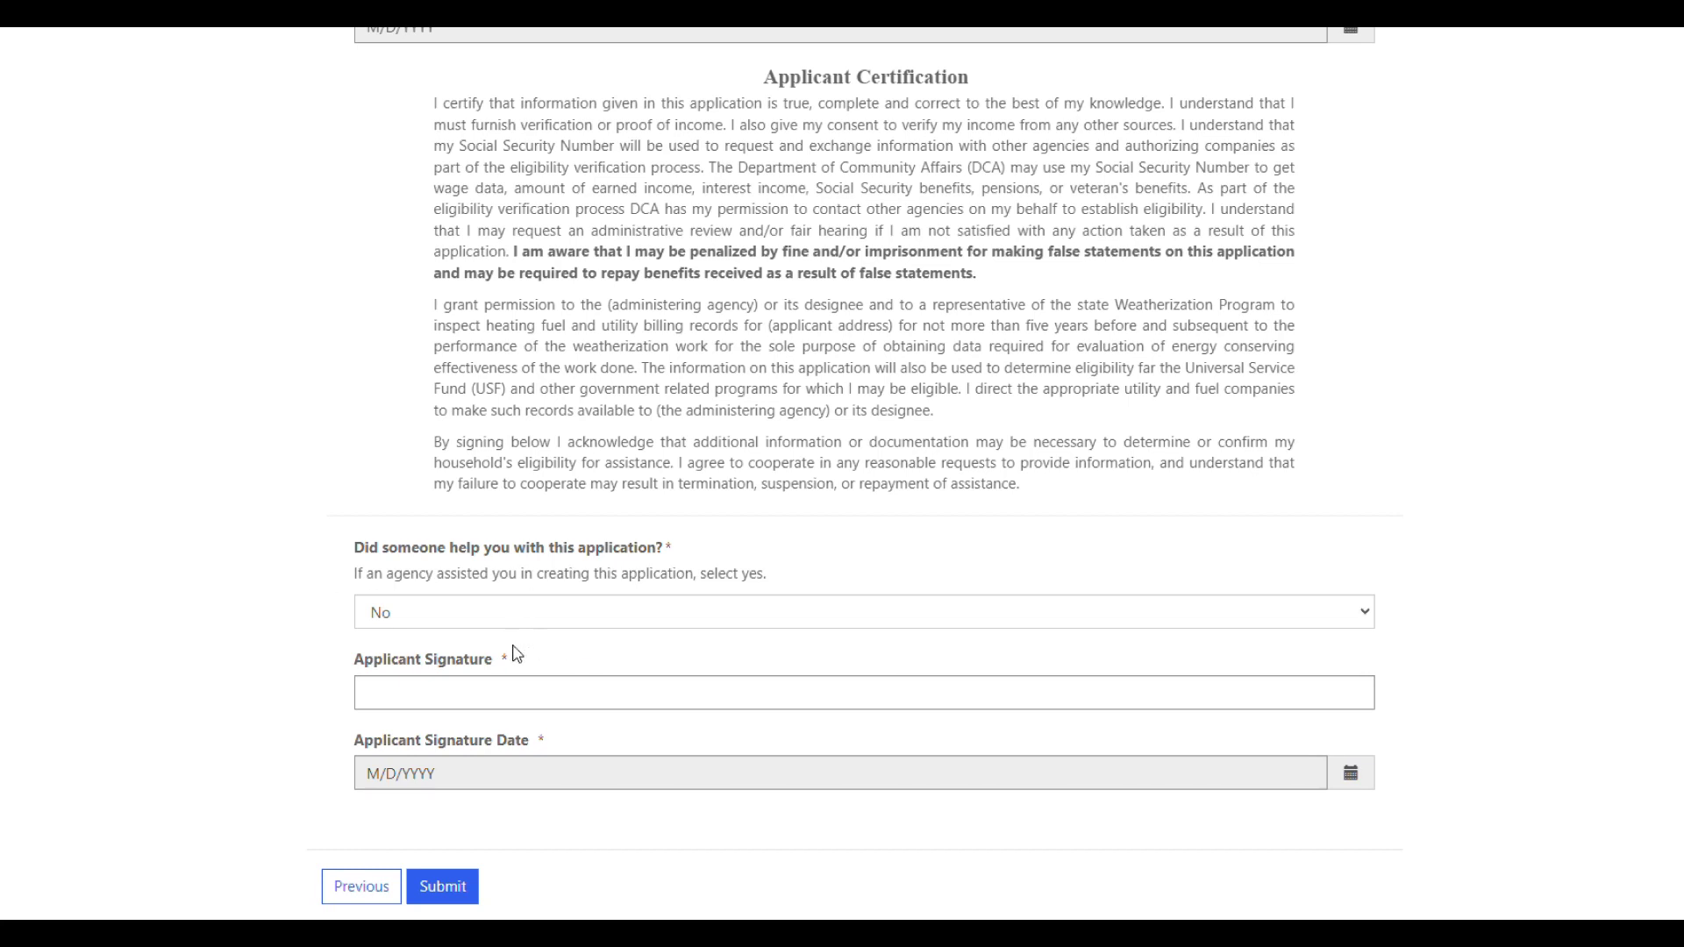
{"action": "left_click", "coordinate": [494, 690]}
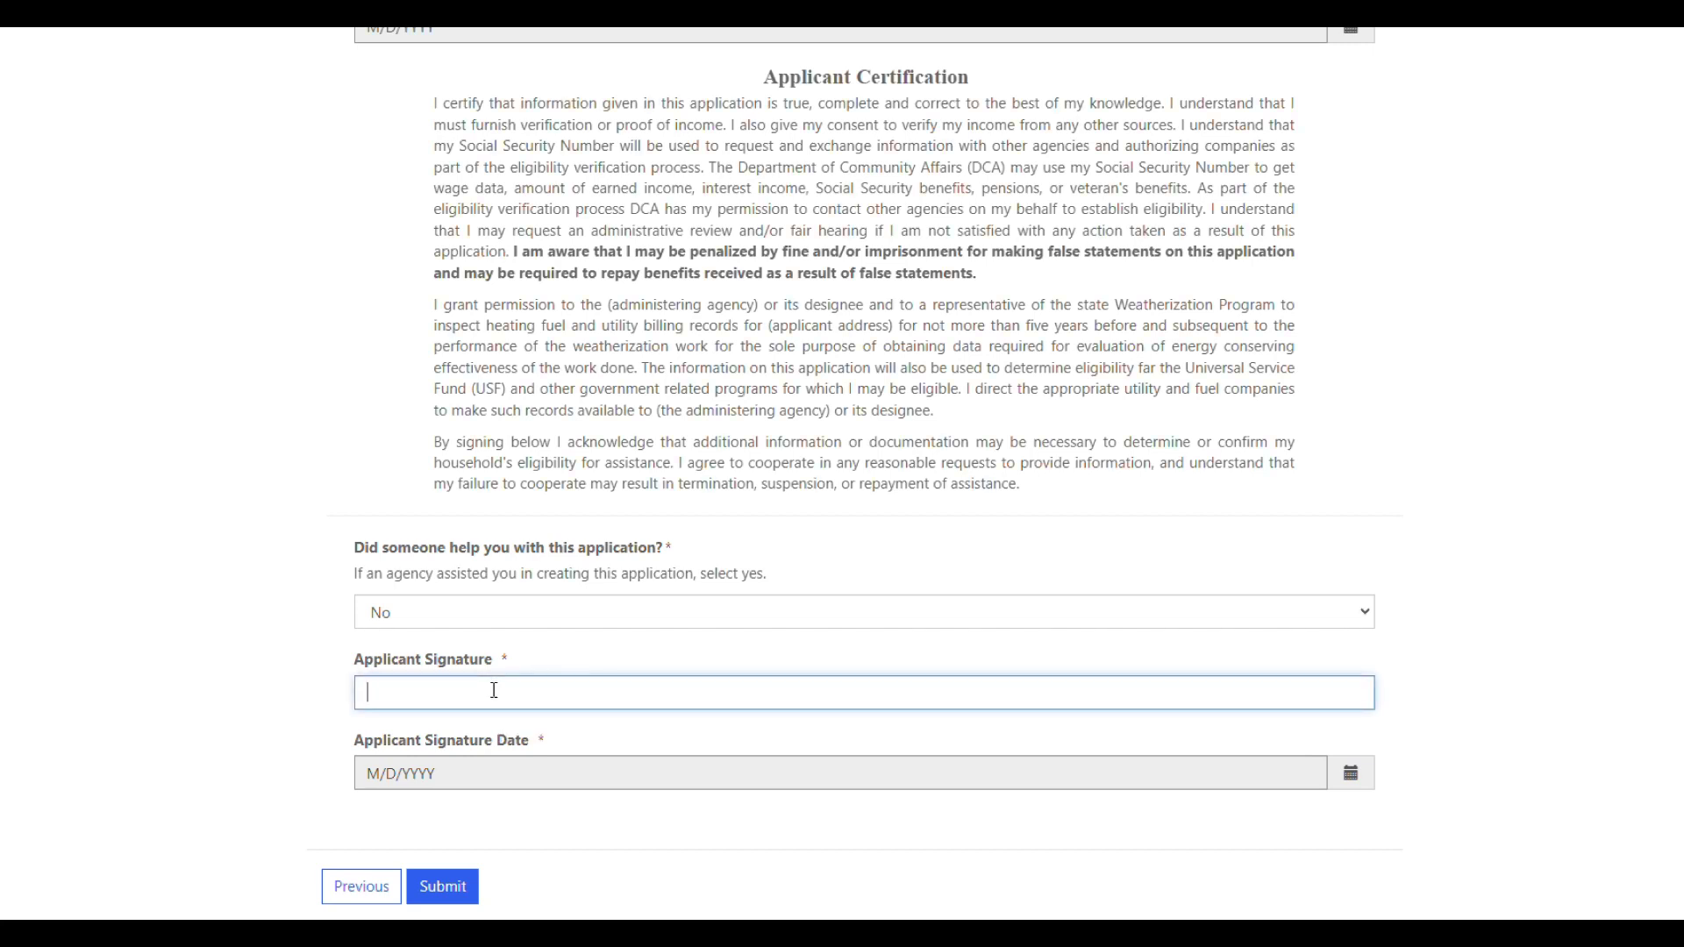
{"action": "left_click", "coordinate": [491, 780]}
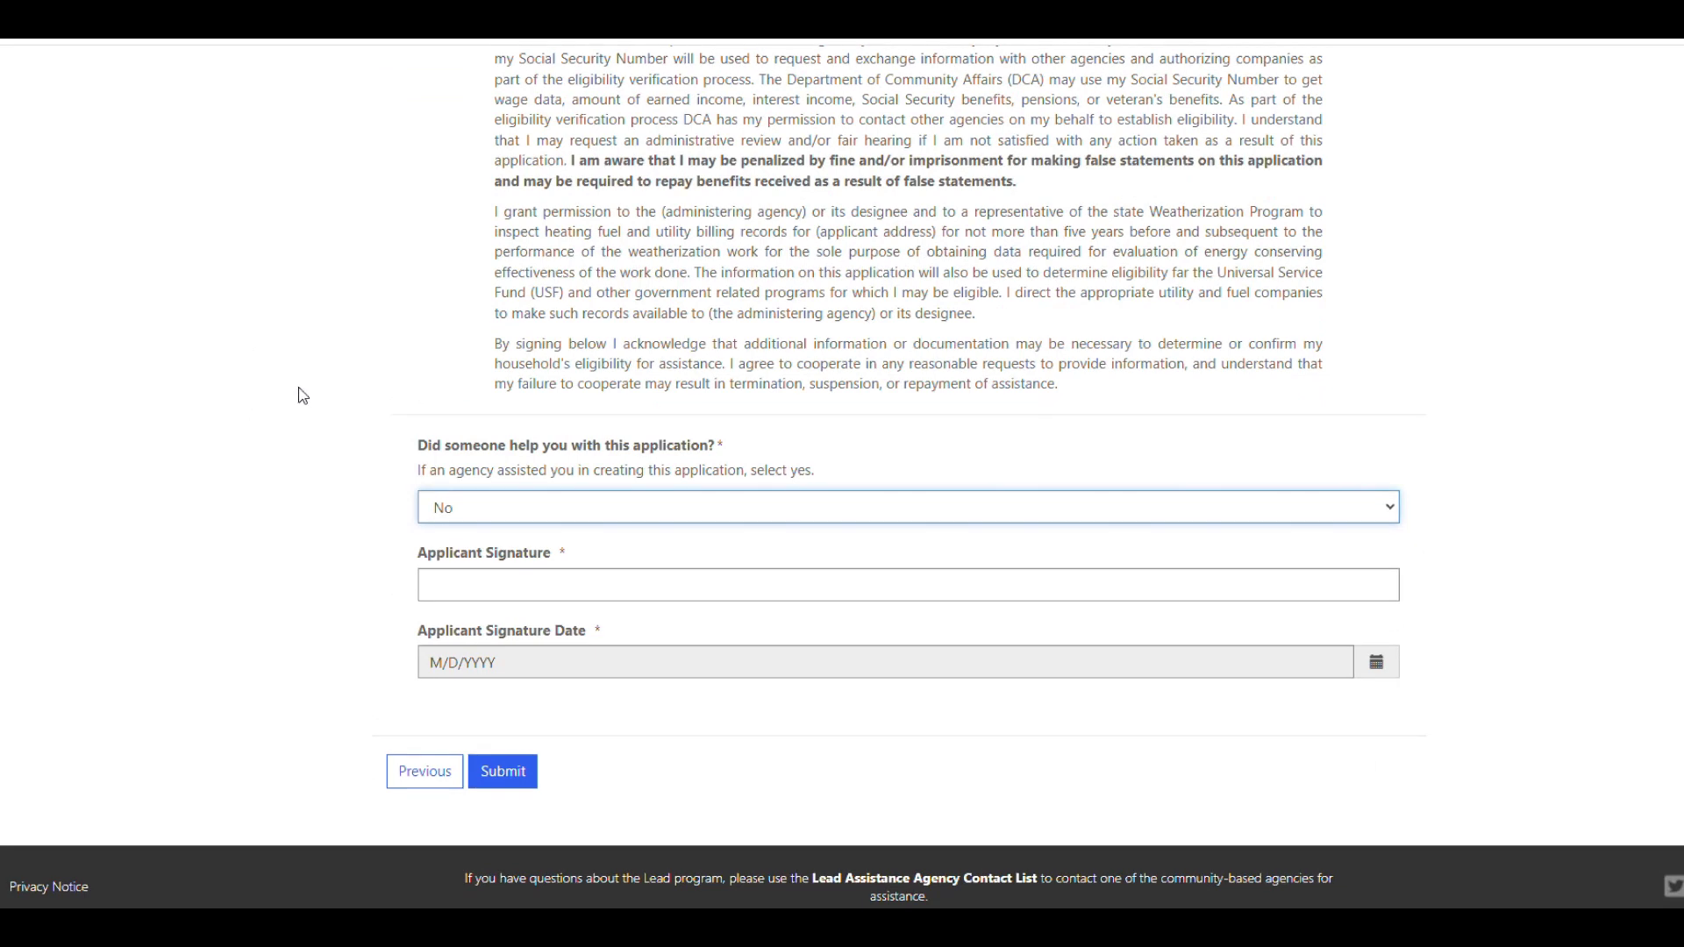
Step: Answer Yes to whether someone helped with the application and examine the Agency County and Agency Name options
{"action": "left_click", "coordinate": [1393, 513]}
{"action": "left_click", "coordinate": [1304, 573]}
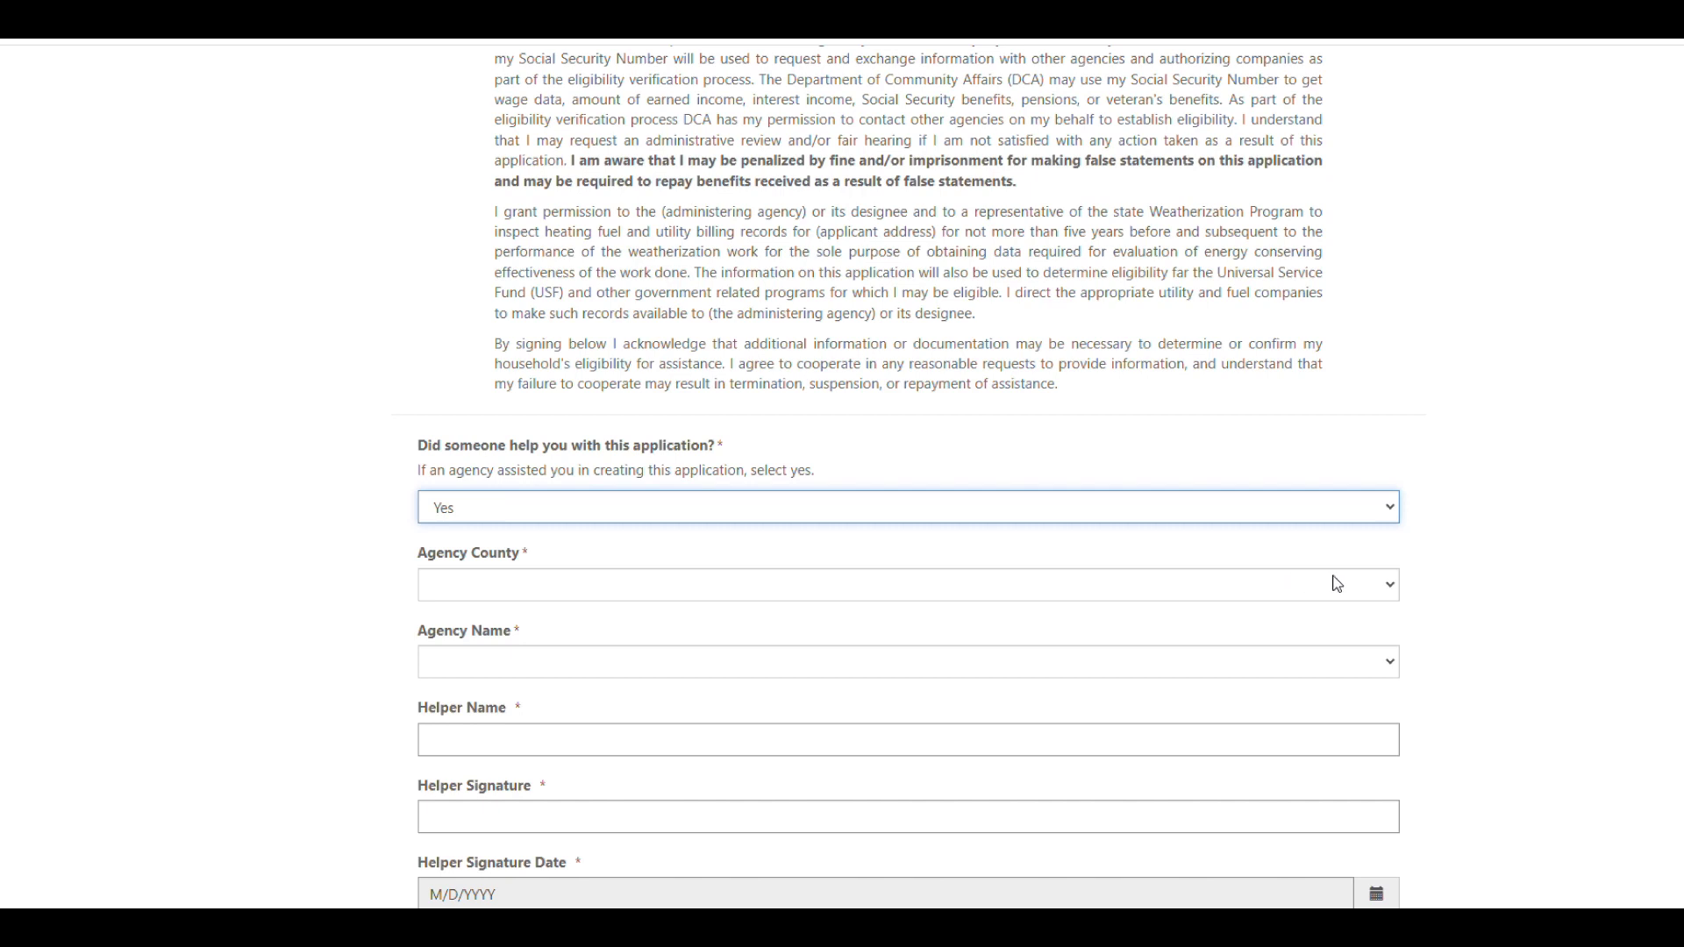
{"action": "left_click", "coordinate": [1392, 598]}
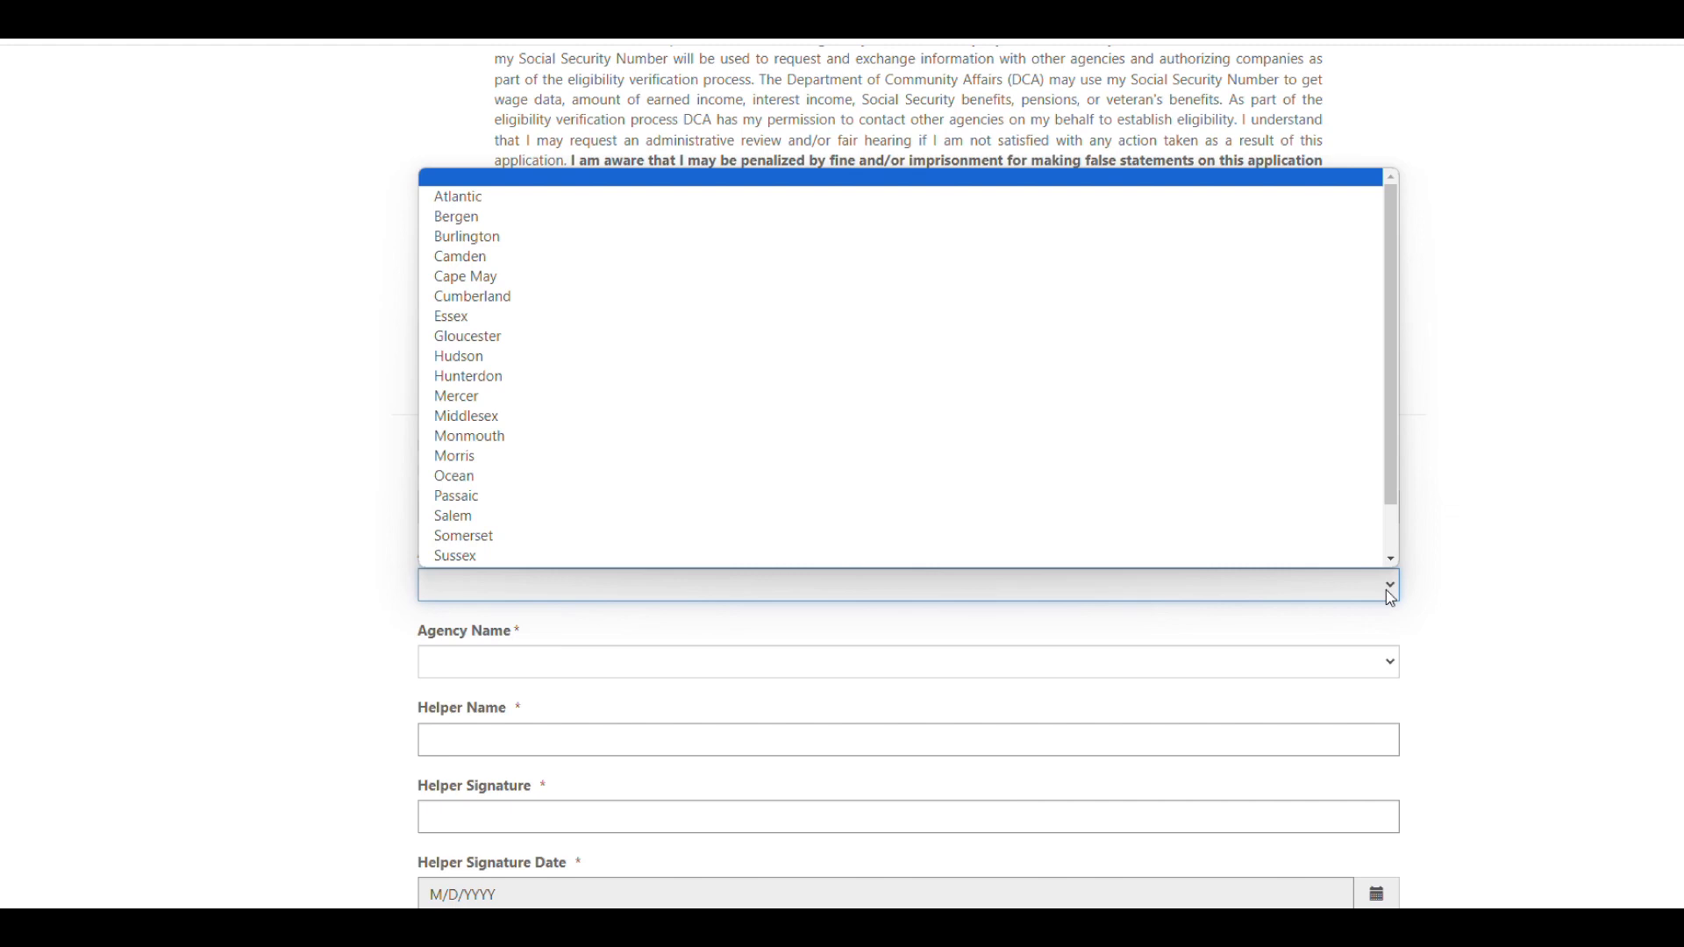
{"action": "left_click", "coordinate": [1390, 599]}
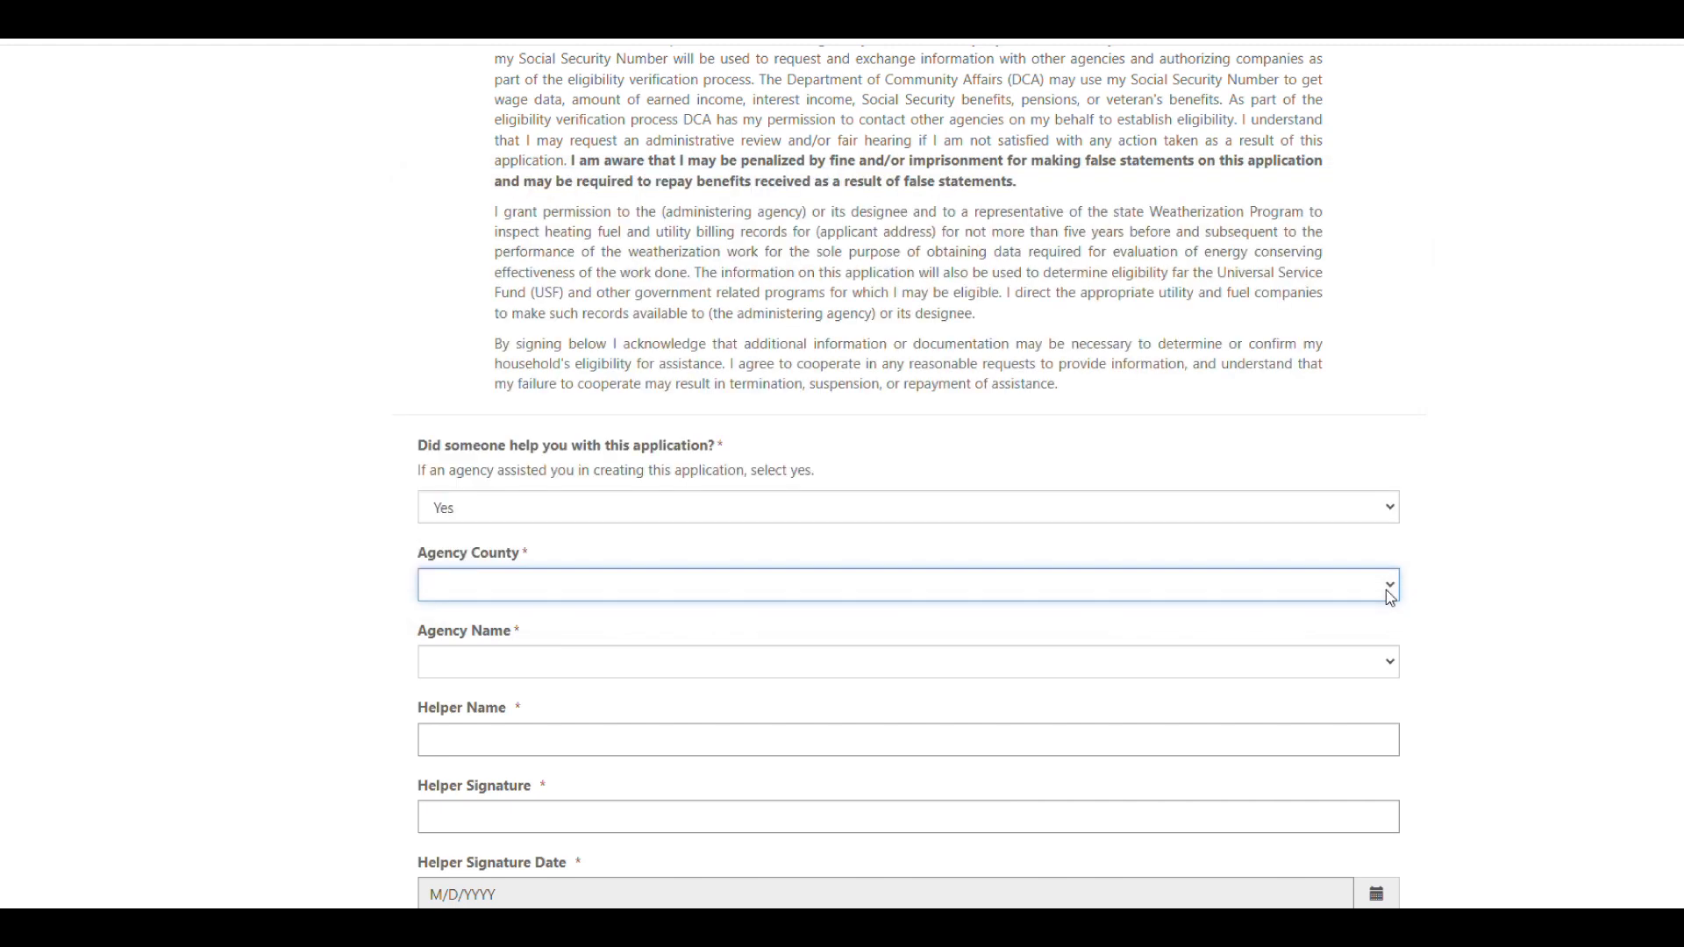
{"action": "scroll", "coordinate": [1390, 596], "scroll_direction": "down", "scroll_amount": 1}
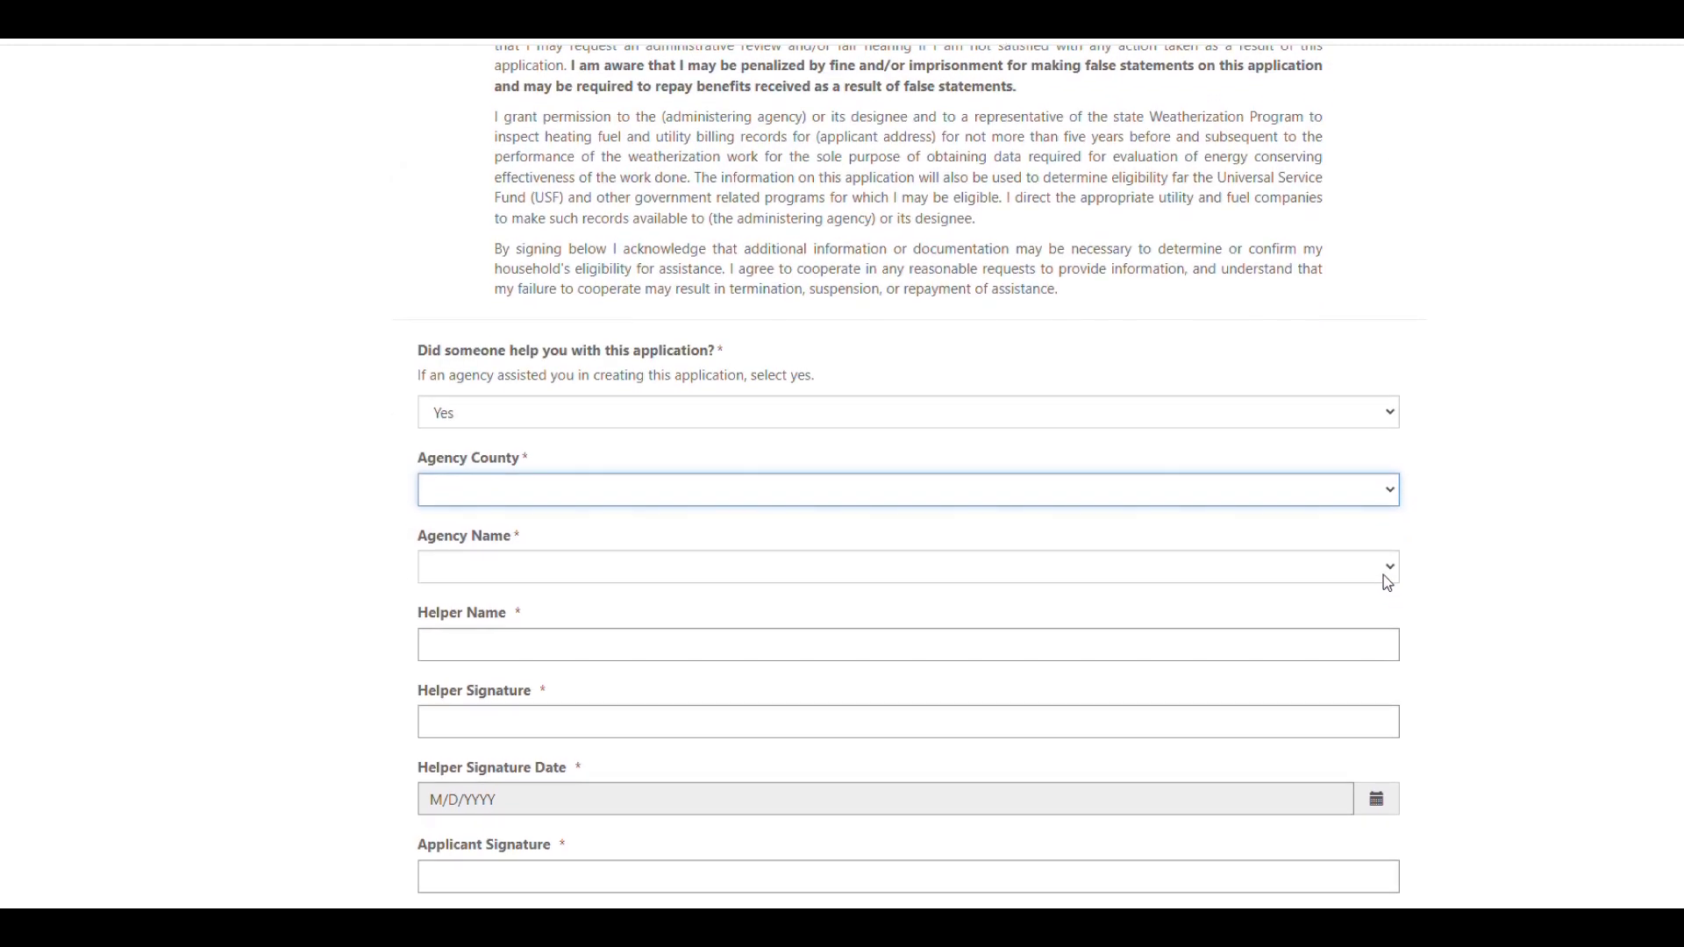
{"action": "left_click", "coordinate": [1388, 583]}
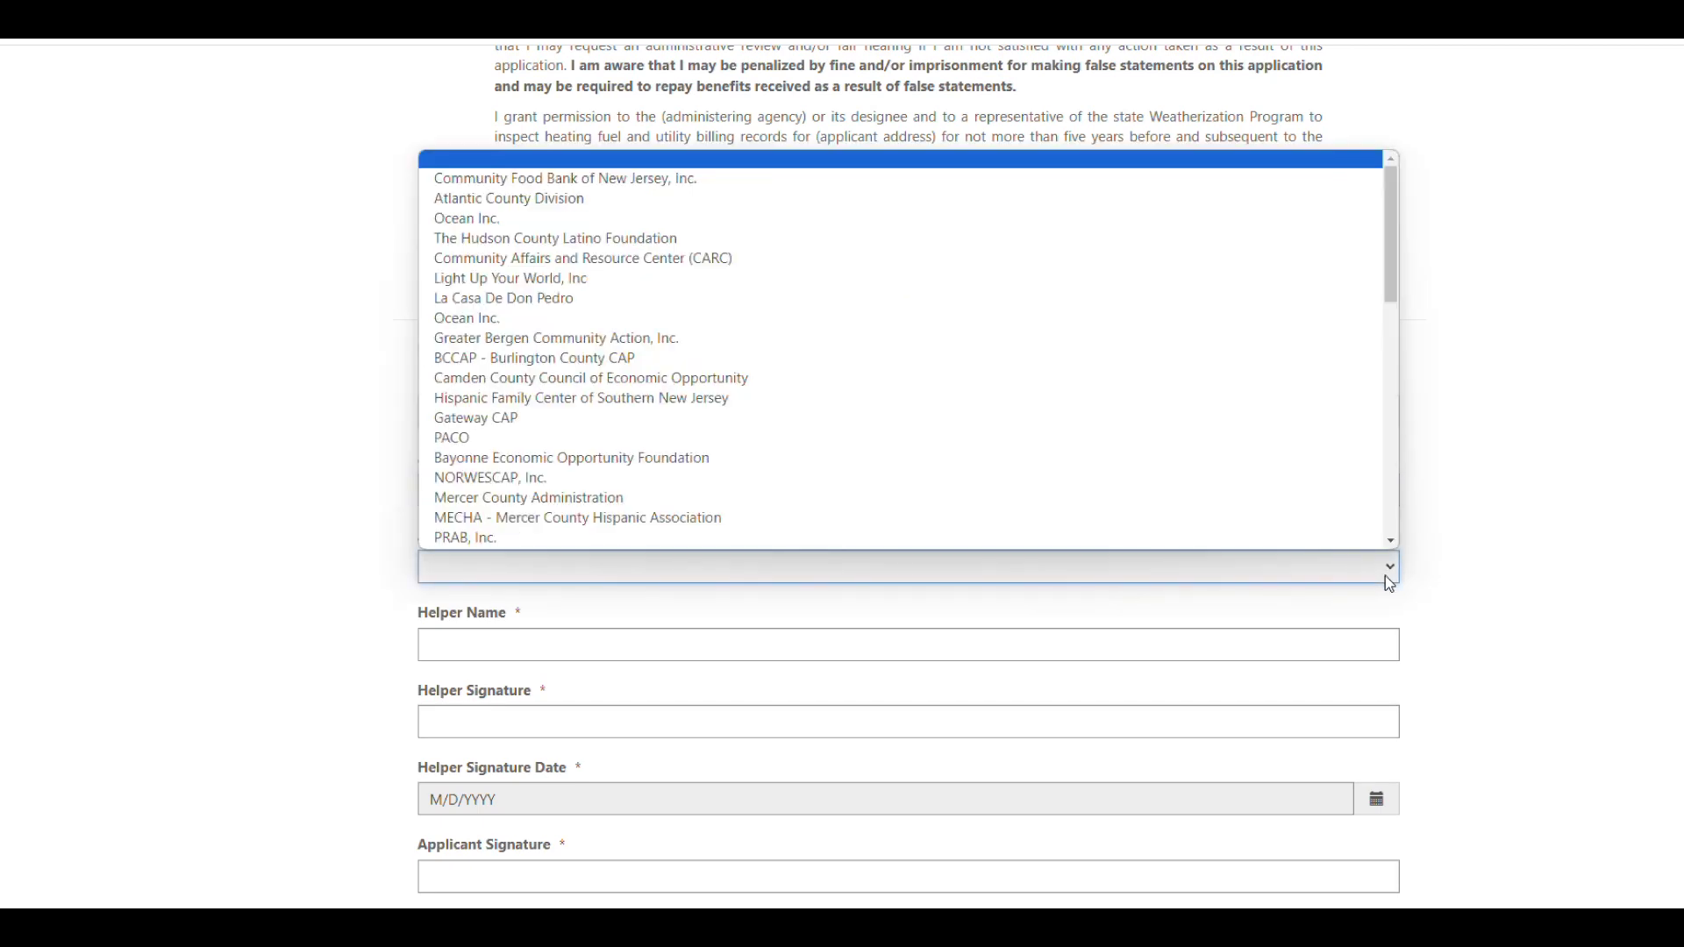
{"action": "left_click", "coordinate": [1385, 576]}
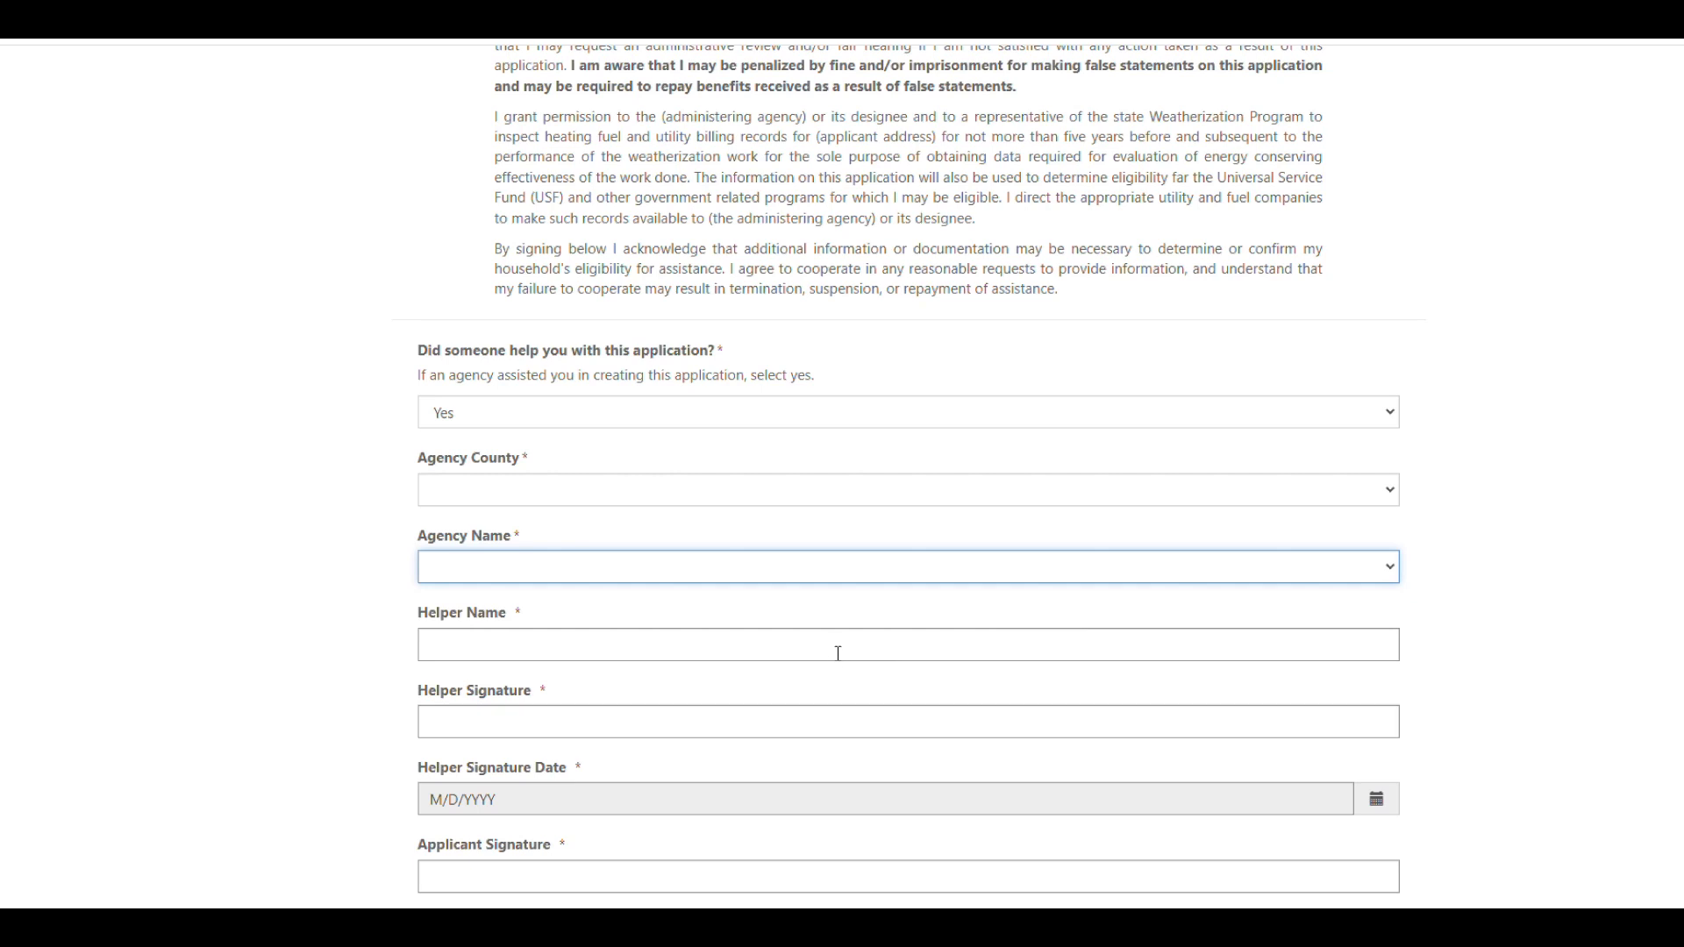
Step: Review the Helper Name, Helper Signature, Applicant Signature and Applicant Signature Date fields that complete the Sign page
{"action": "left_click", "coordinate": [612, 650]}
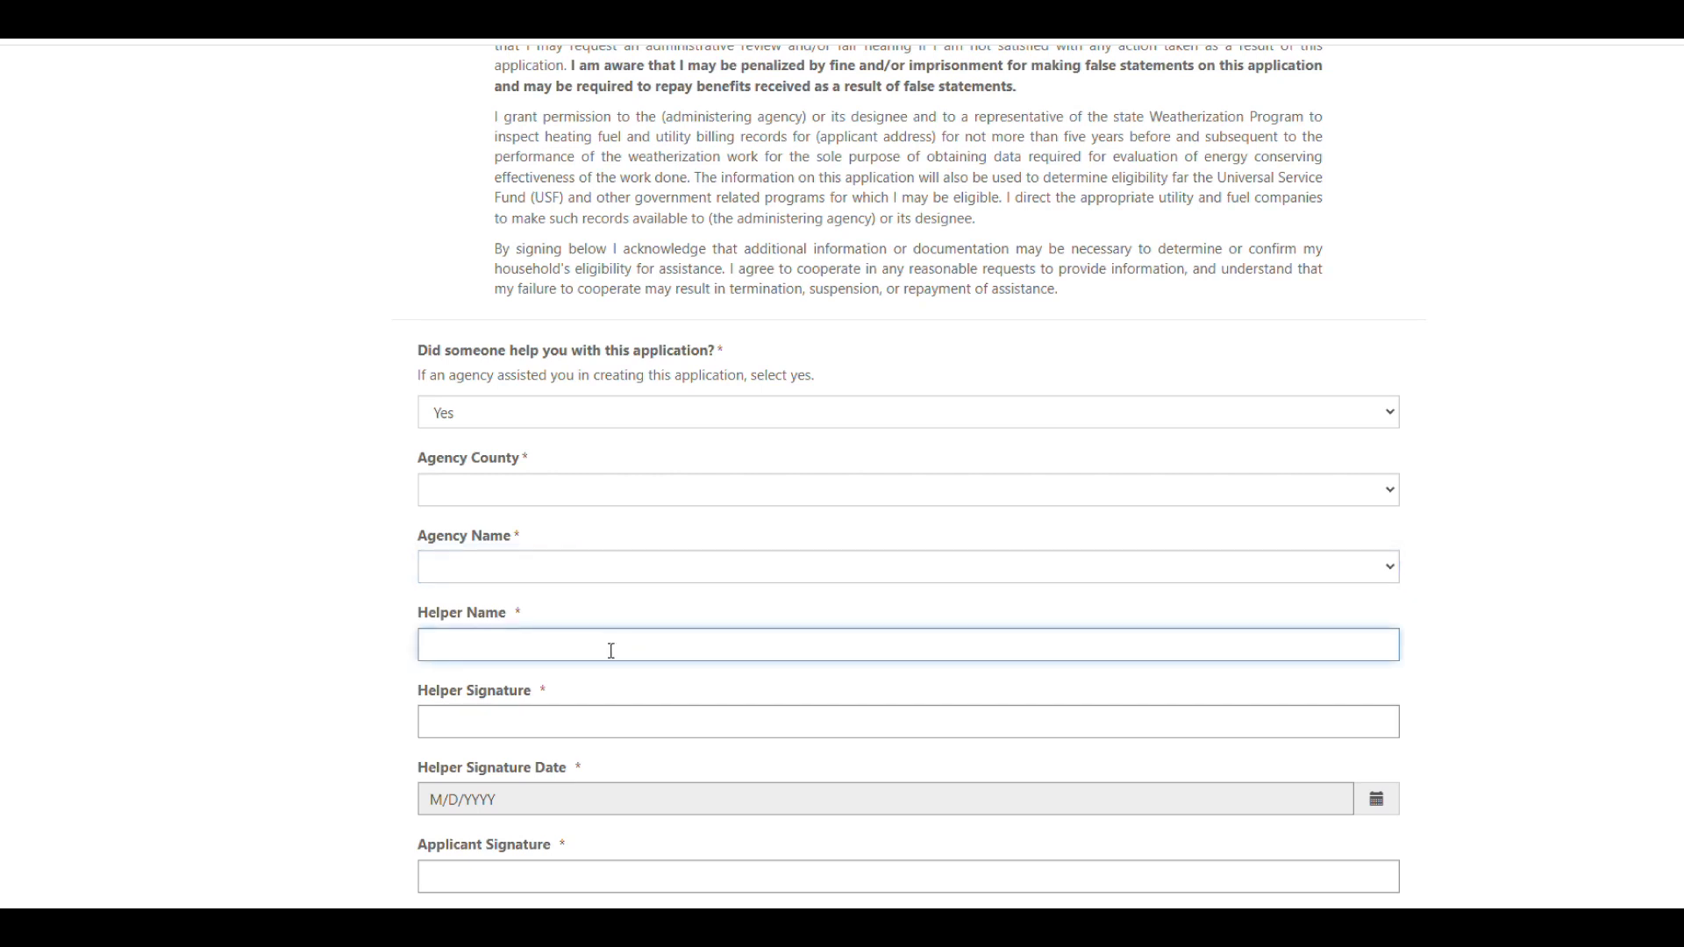
{"action": "left_click", "coordinate": [594, 736]}
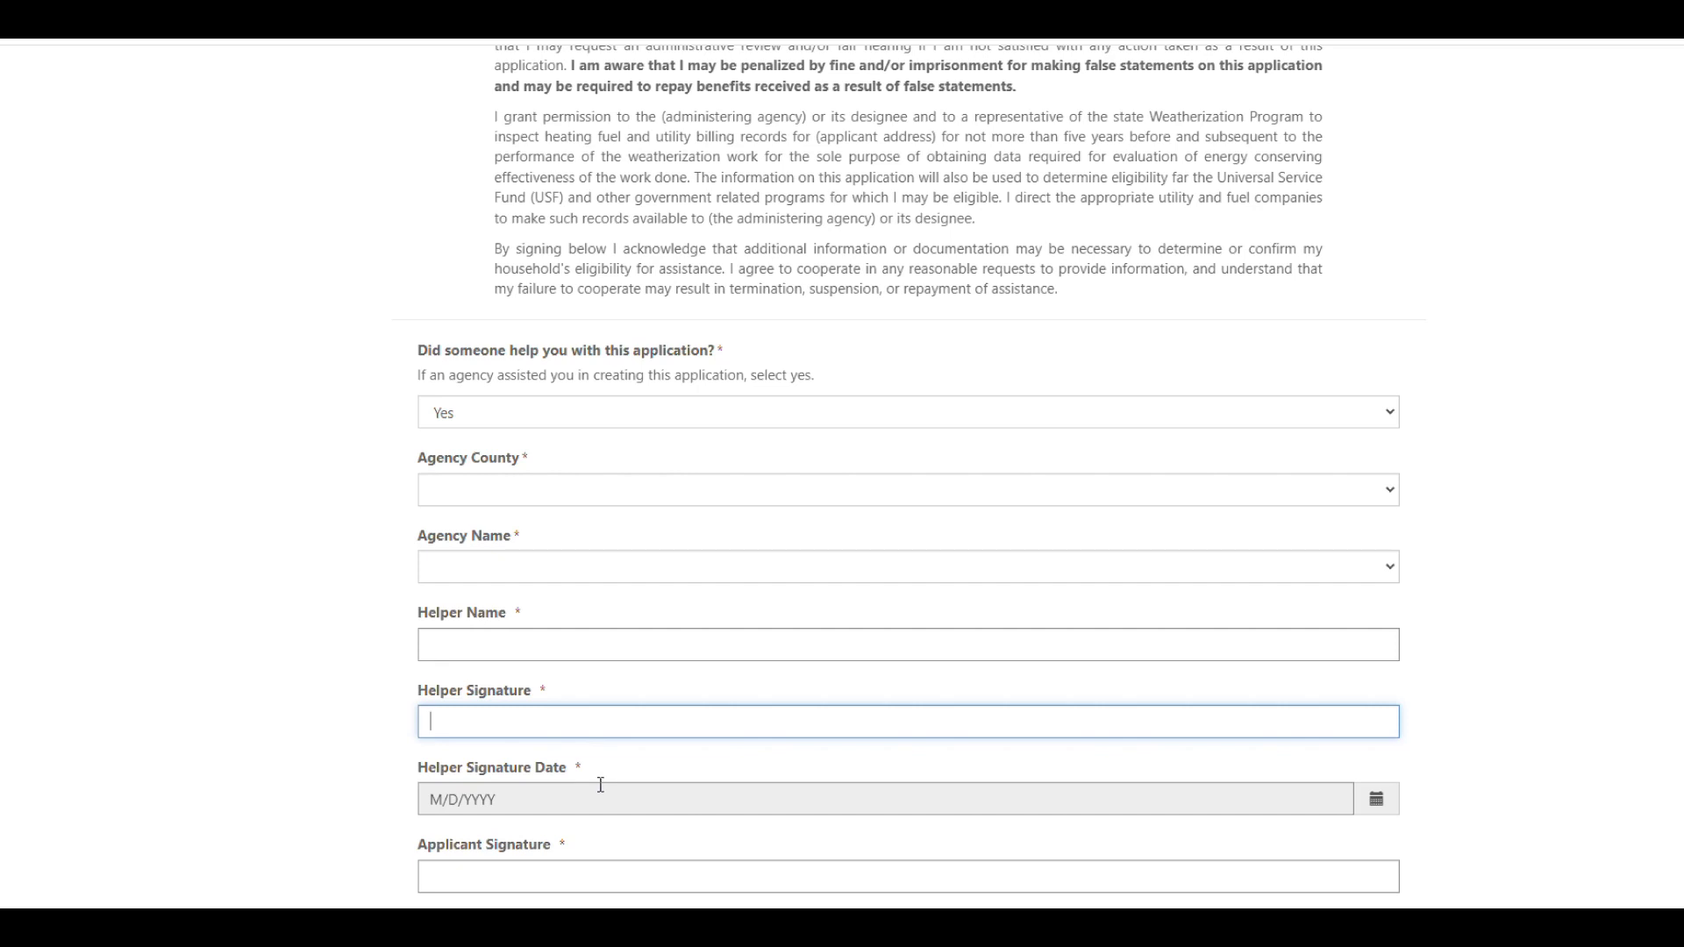
{"action": "scroll", "coordinate": [602, 783], "scroll_direction": "down", "scroll_amount": 2}
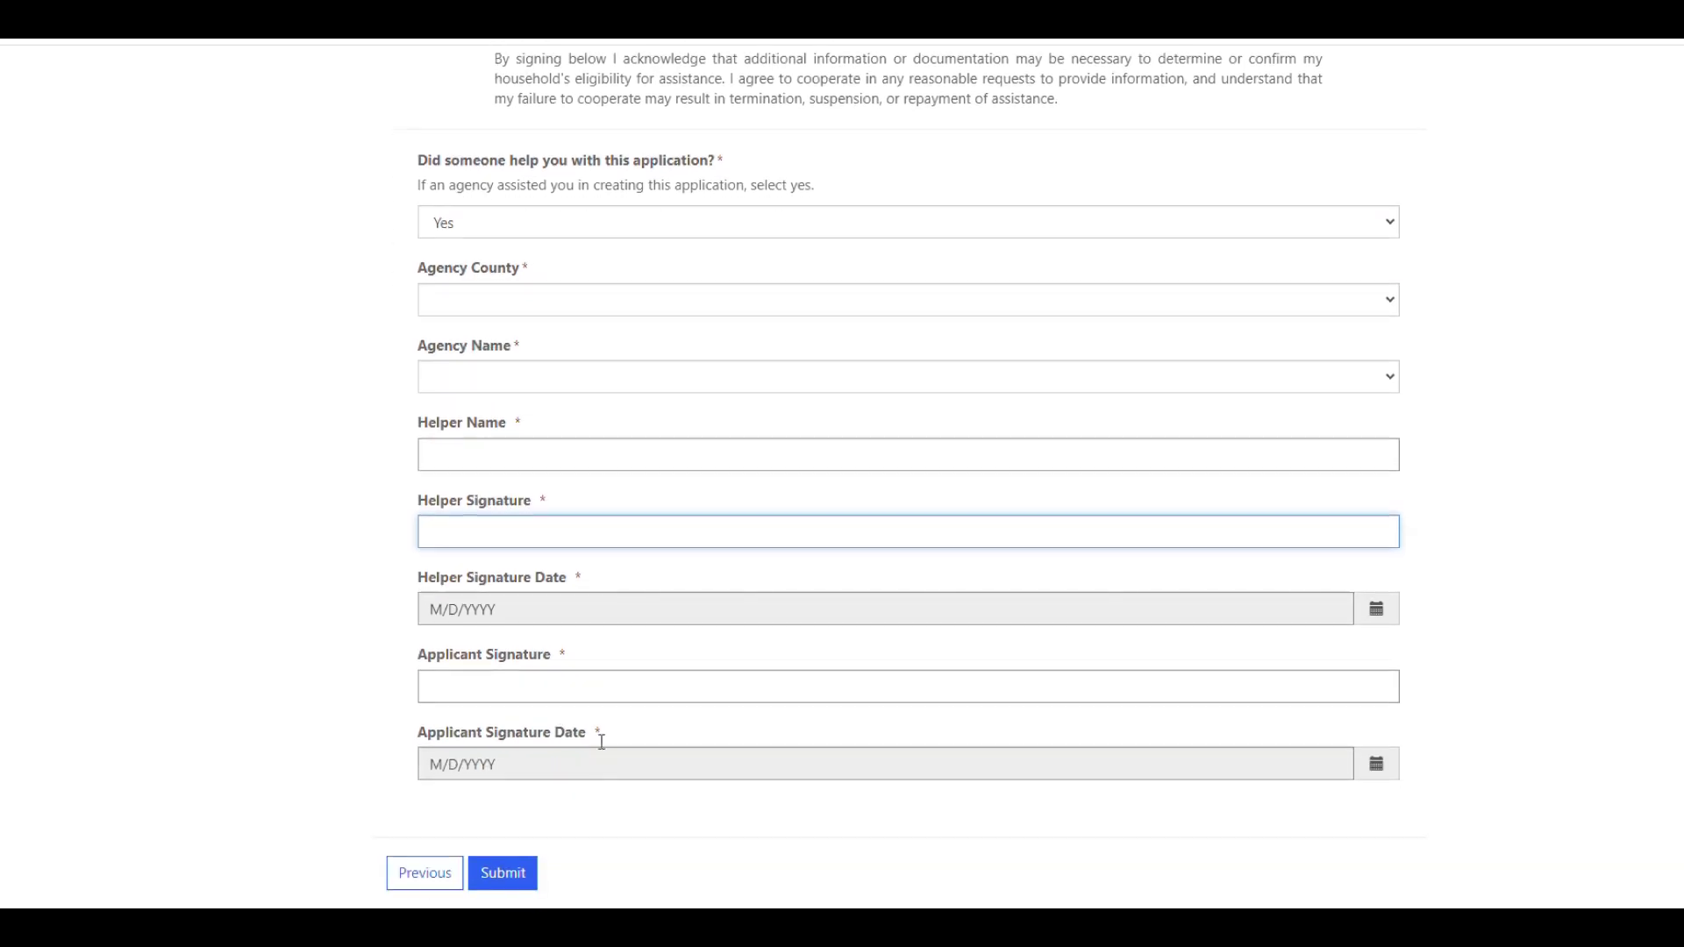
{"action": "left_click", "coordinate": [604, 681]}
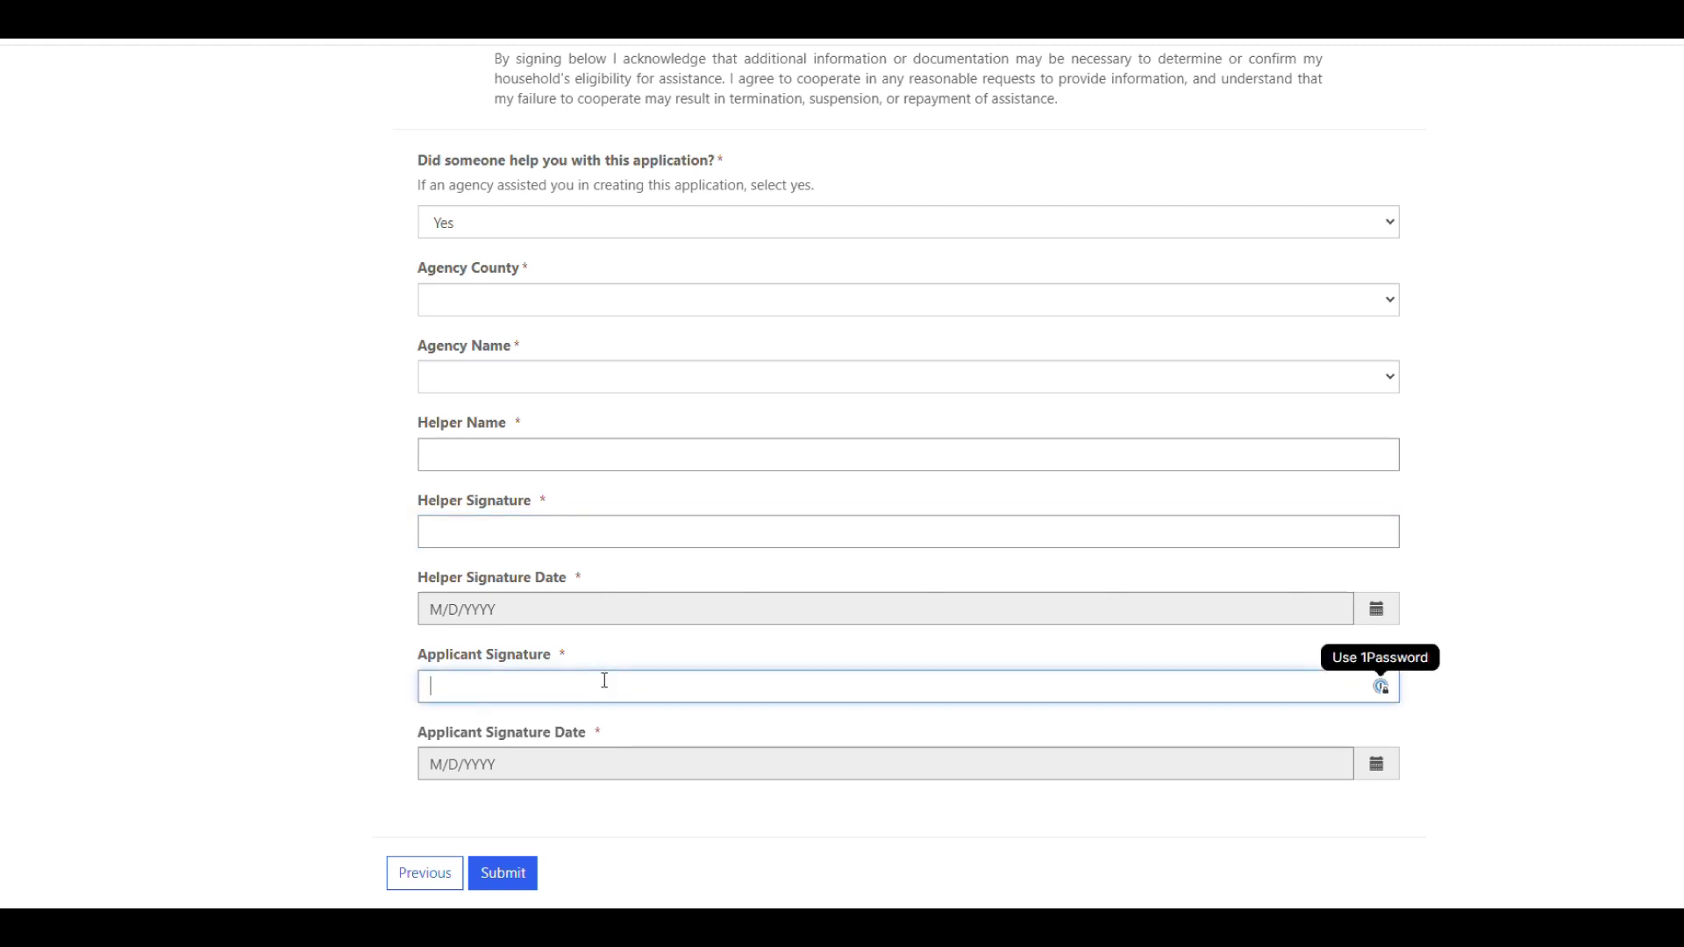
{"action": "left_click", "coordinate": [609, 765]}
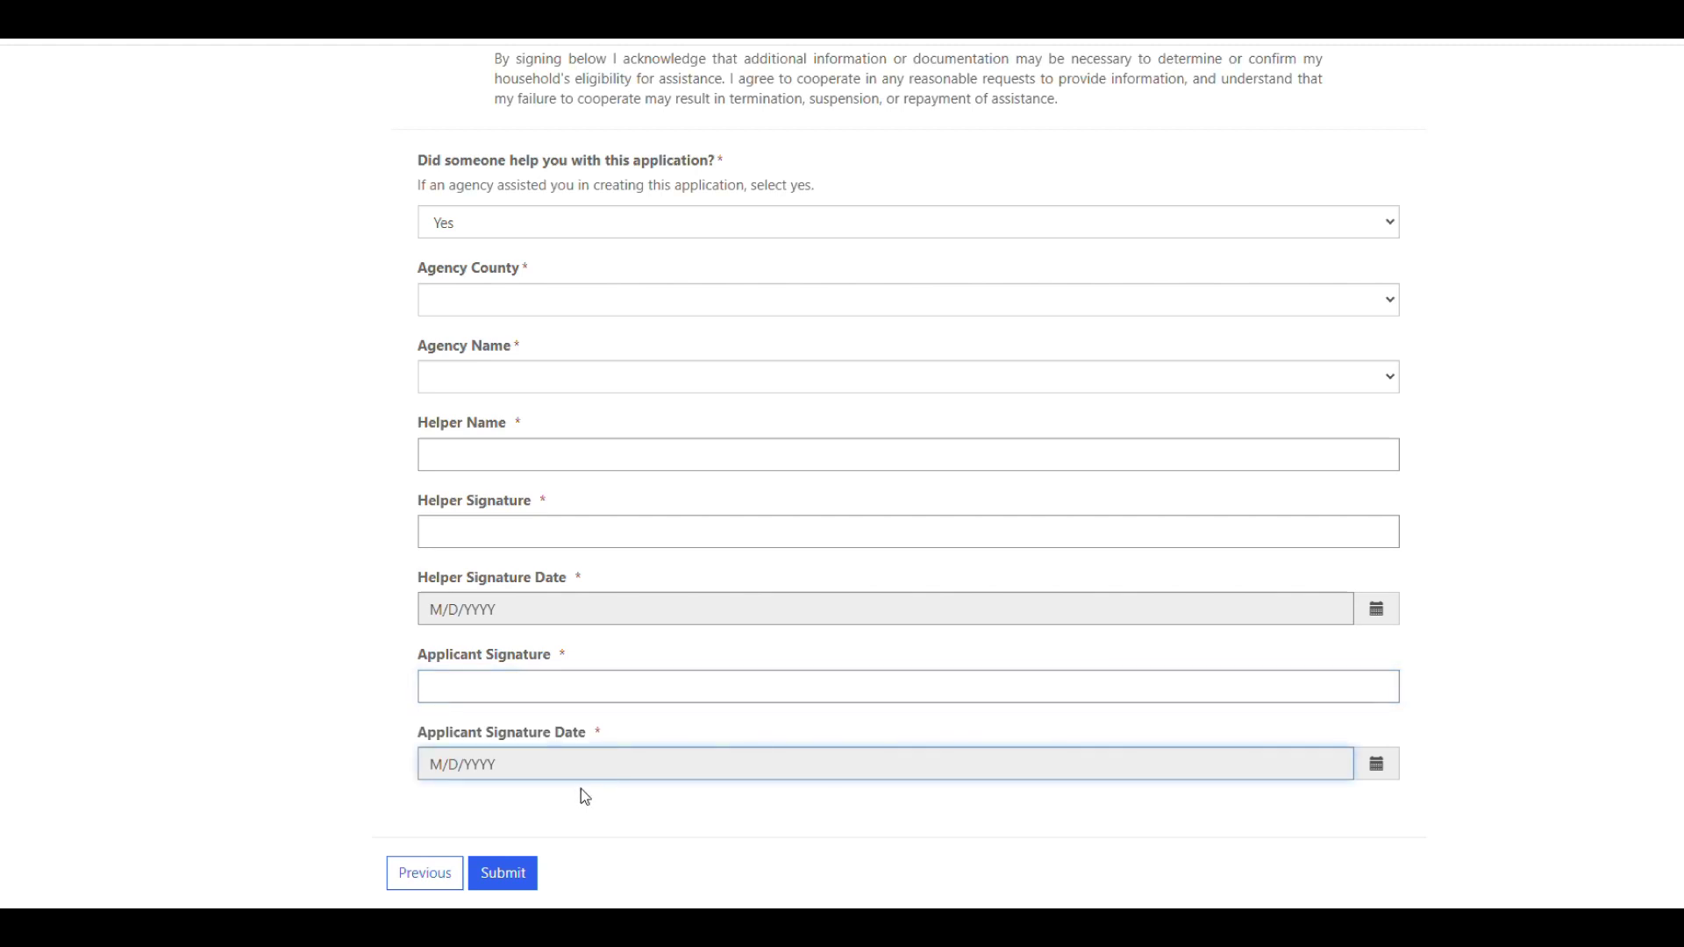
Step: Answer Yes to taking the three-question survey and proceed to its questions on technical issues, instructions and program rules
{"action": "left_click", "coordinate": [660, 664]}
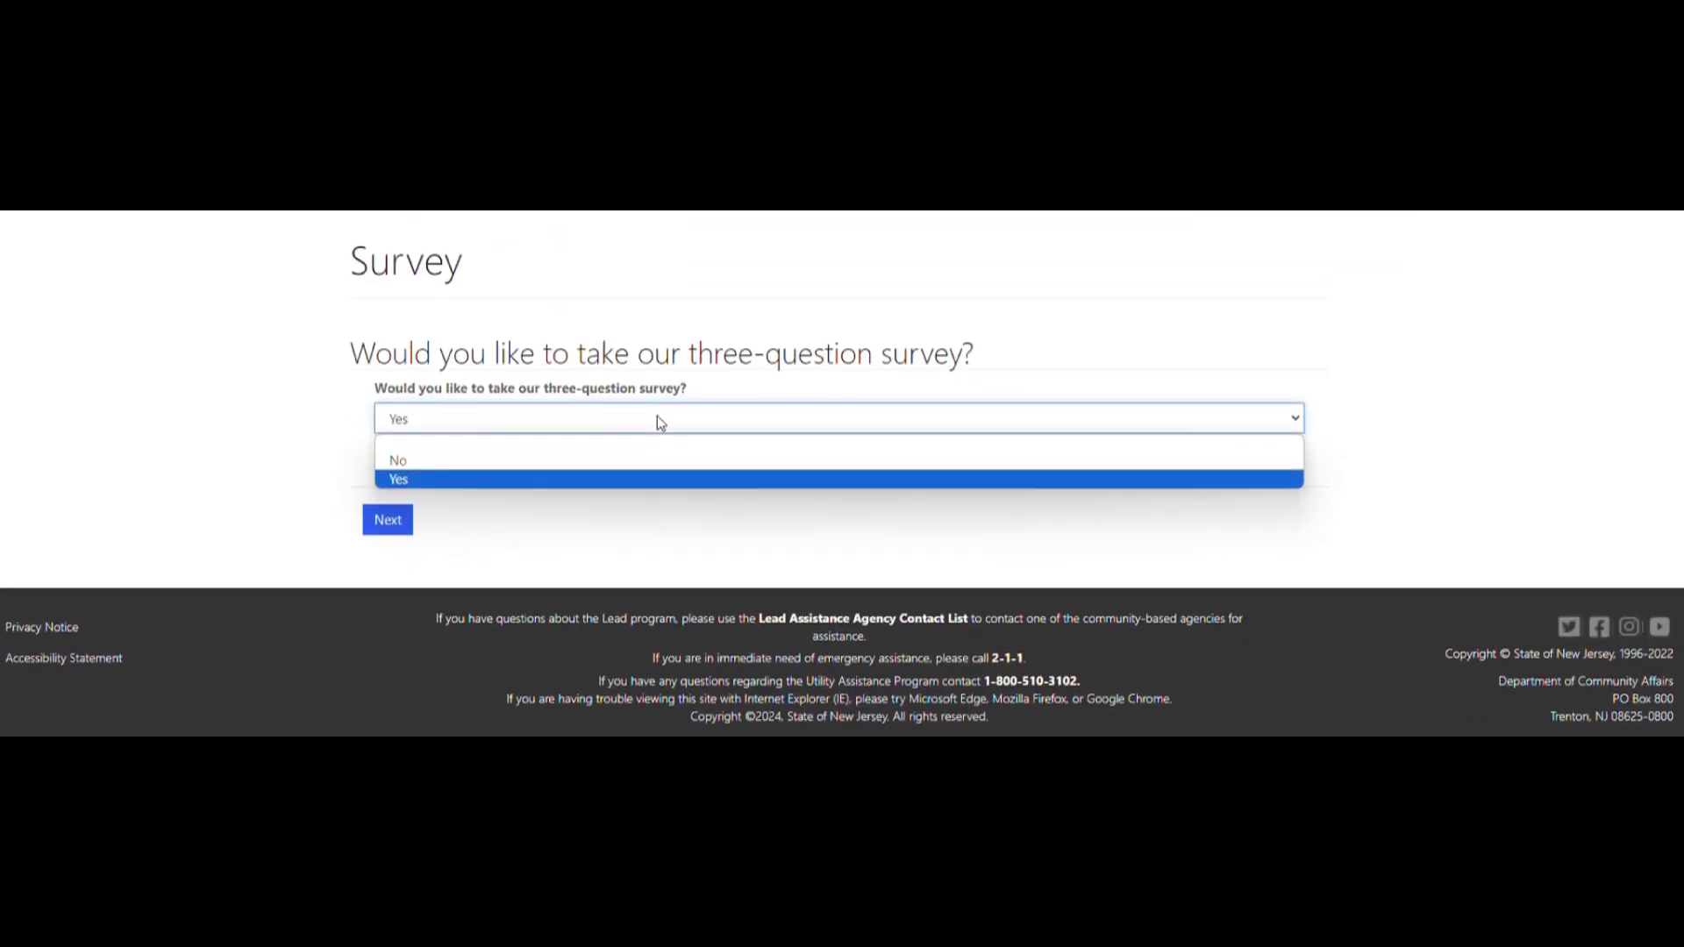
{"action": "left_click", "coordinate": [540, 688]}
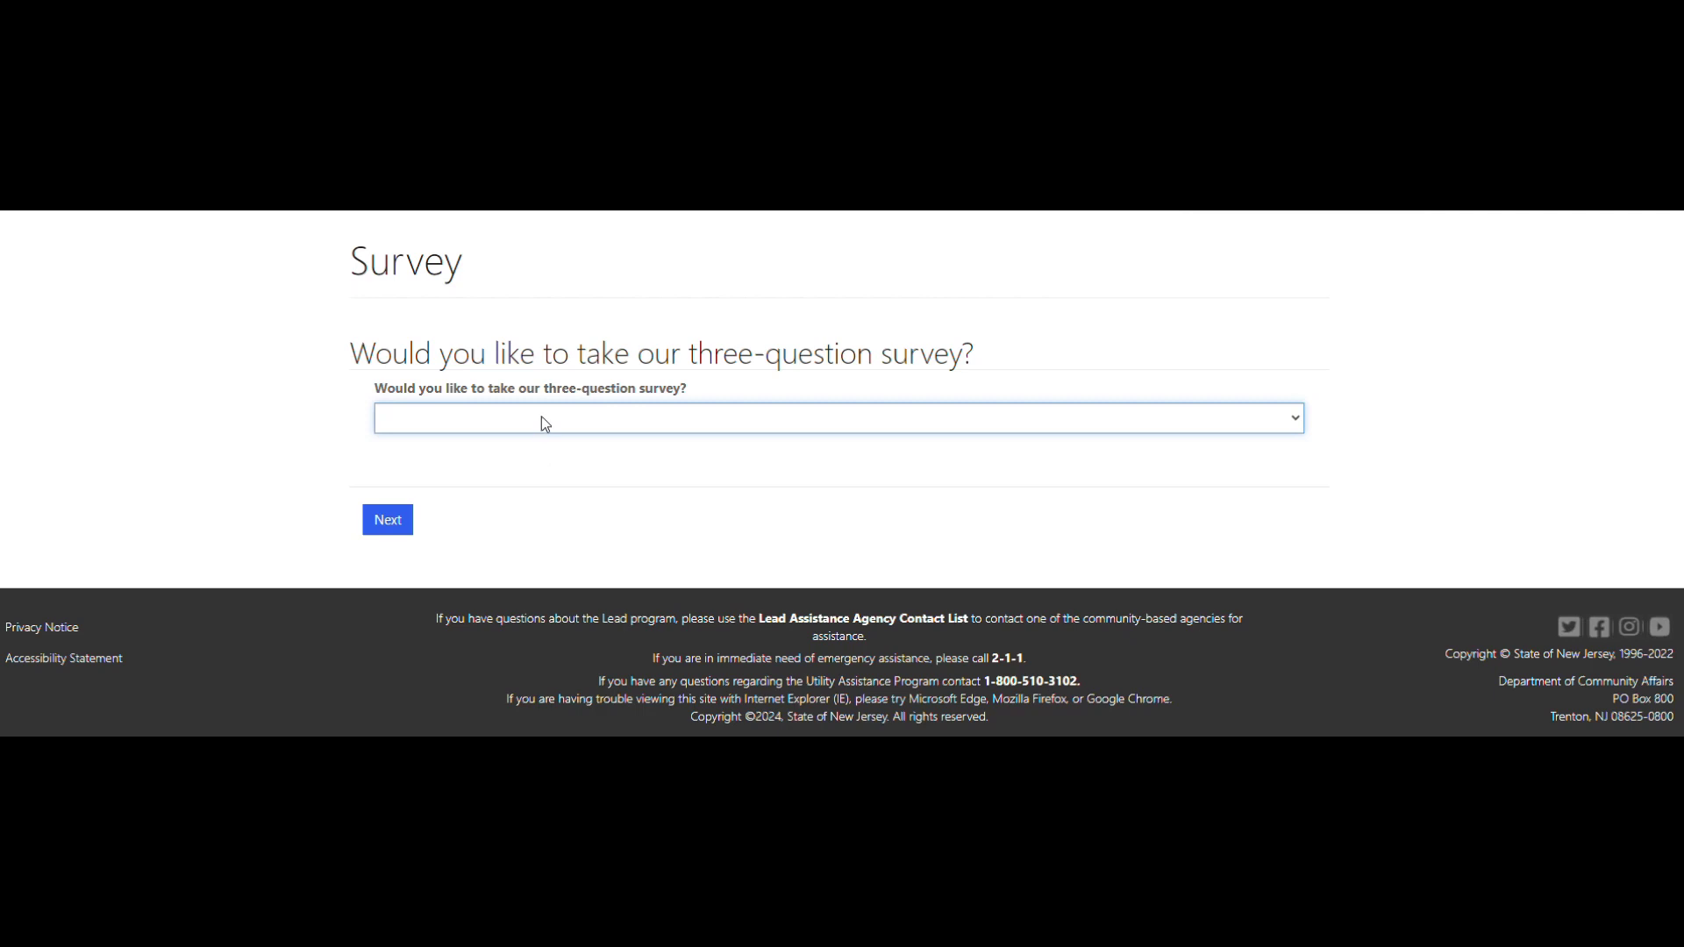
{"action": "left_click", "coordinate": [544, 424]}
{"action": "left_click", "coordinate": [516, 478]}
{"action": "left_click", "coordinate": [377, 517]}
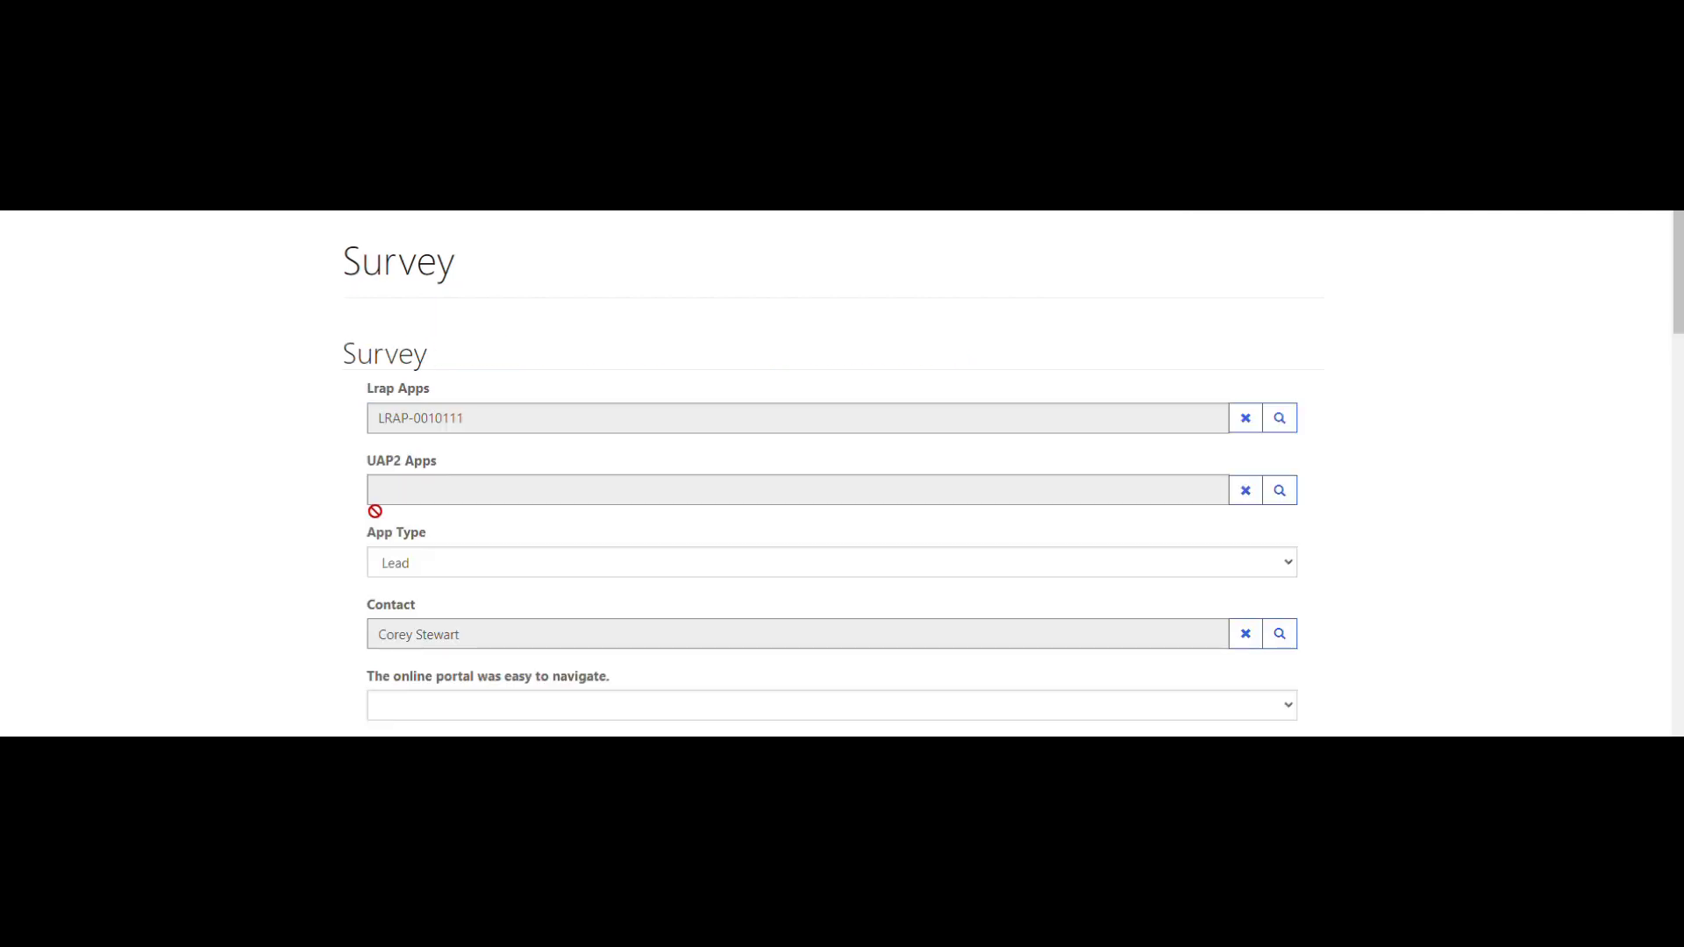
{"action": "scroll", "coordinate": [376, 514], "scroll_direction": "down", "scroll_amount": 4}
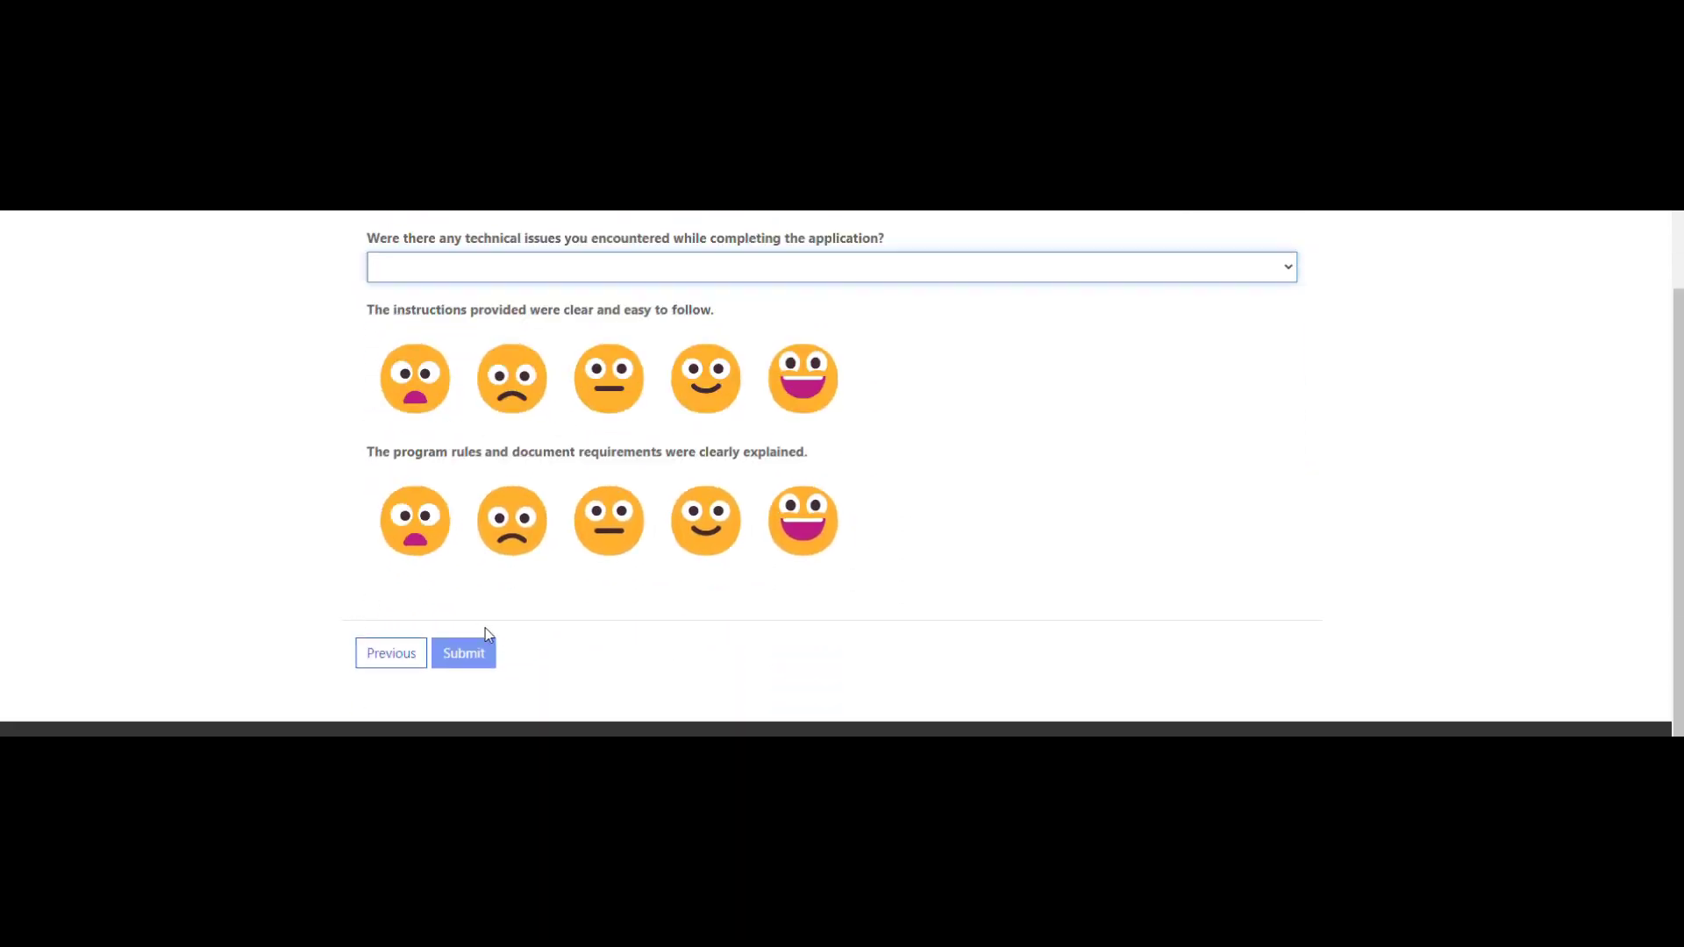